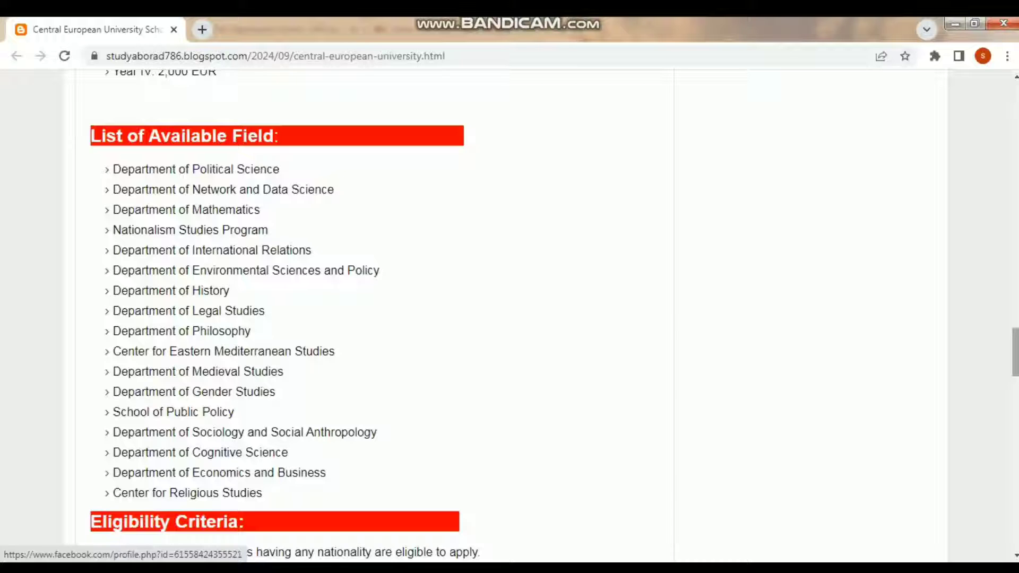
# - Scroll through the post's Eligibility Criteria, Documents Required, Application Deadline and How to Apply sections
pyautogui.scroll(-6, 509, 318)
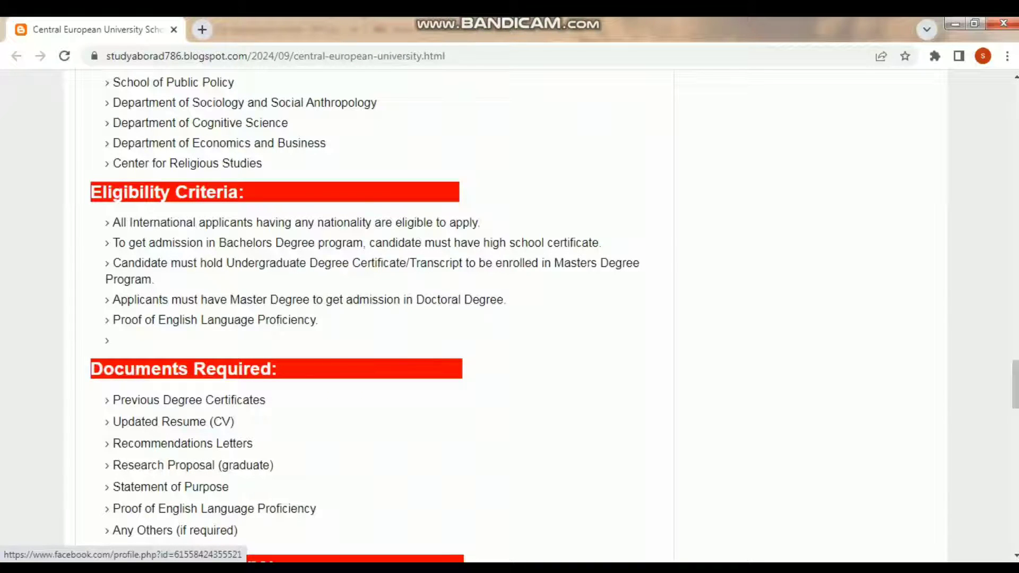
pyautogui.scroll(-3, 509, 315)
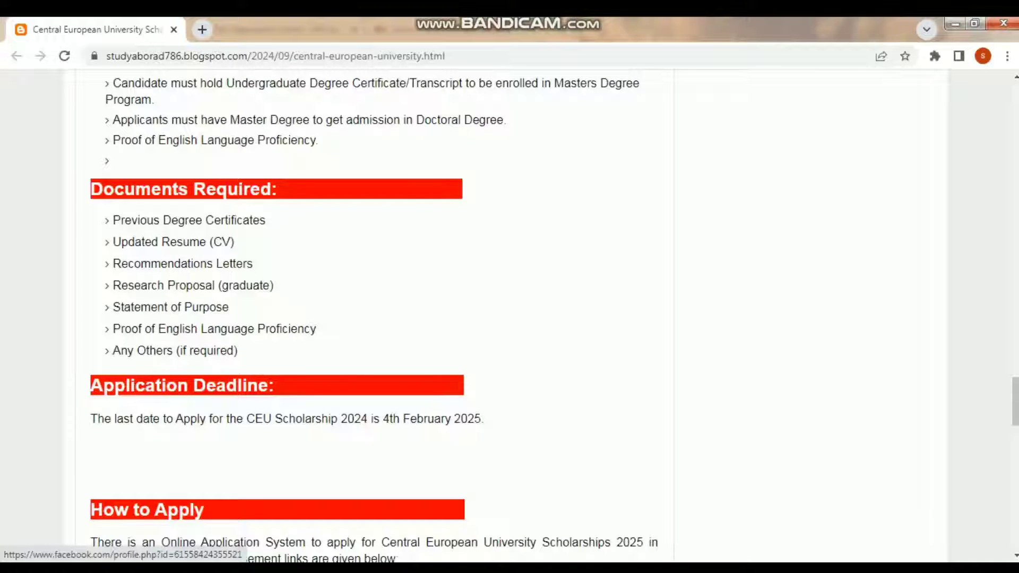
pyautogui.scroll(-2, 509, 315)
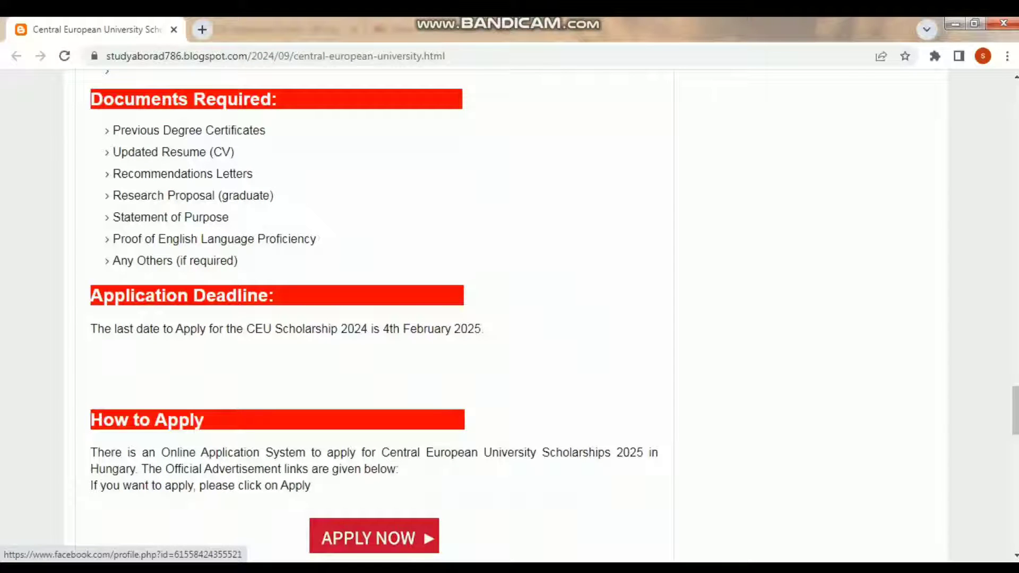
pyautogui.scroll(-4, 368, 308)
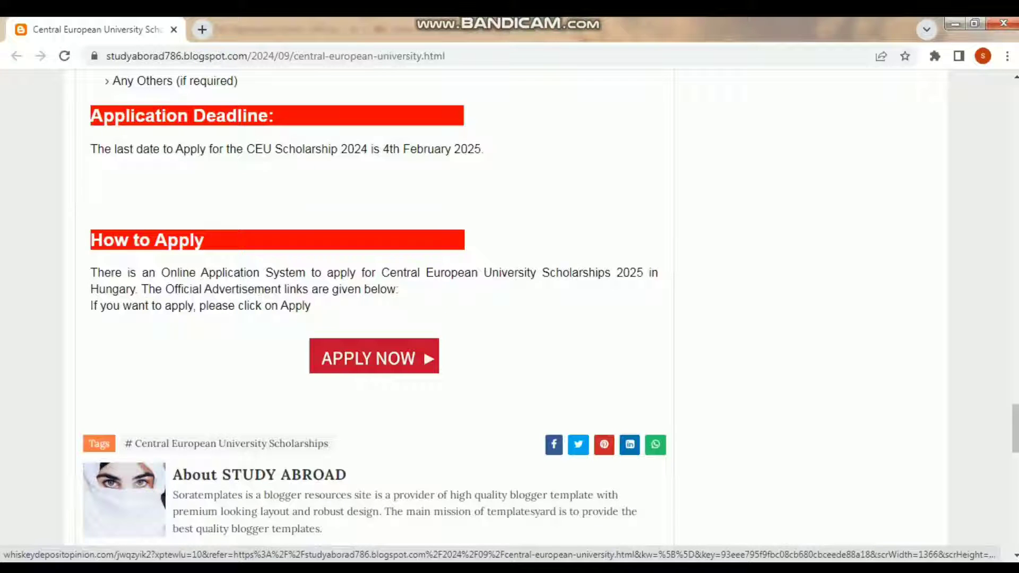
pyautogui.scroll(3, 371, 308)
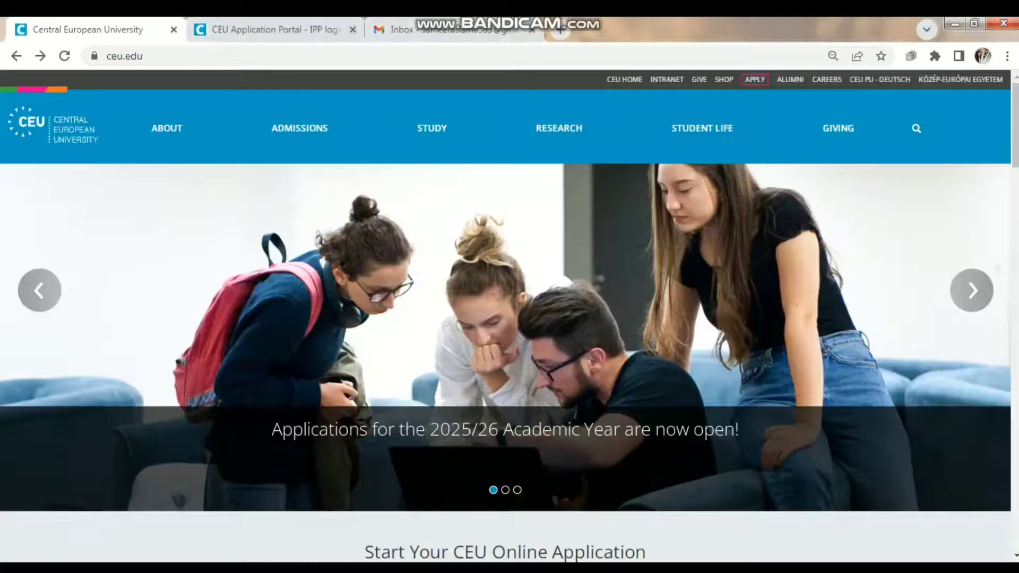
pyautogui.moveTo(558, 127)
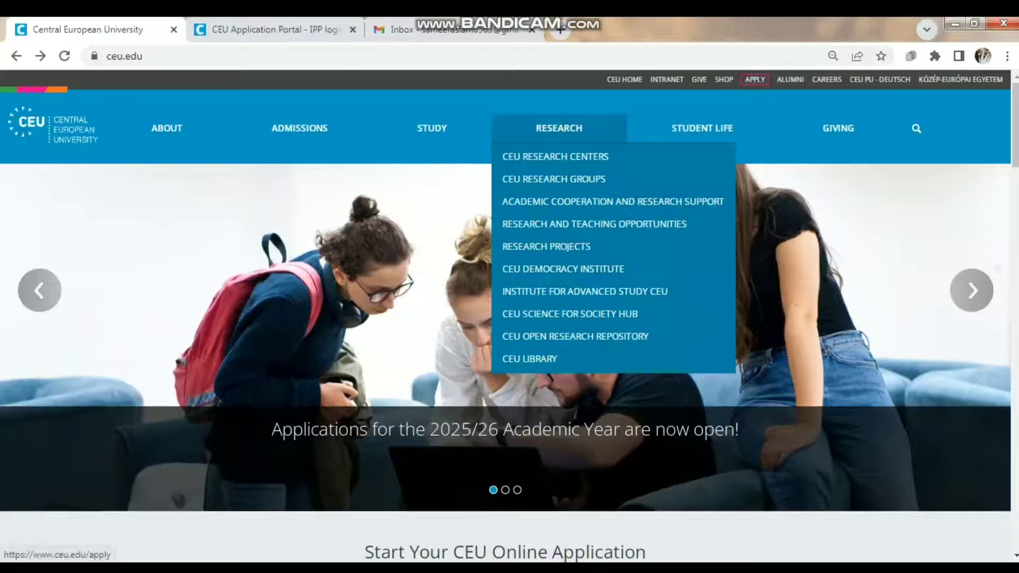
# - Read through CEU's Application Requirements list, then move to the Admissions Process and Timeline page
pyautogui.scroll(-2, 510, 315)
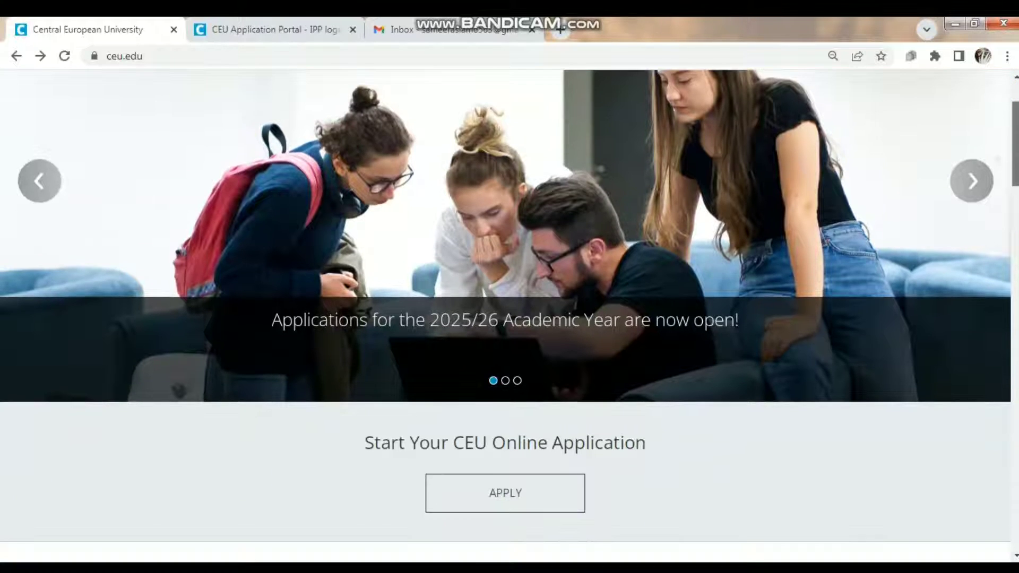
pyautogui.click(505, 493)
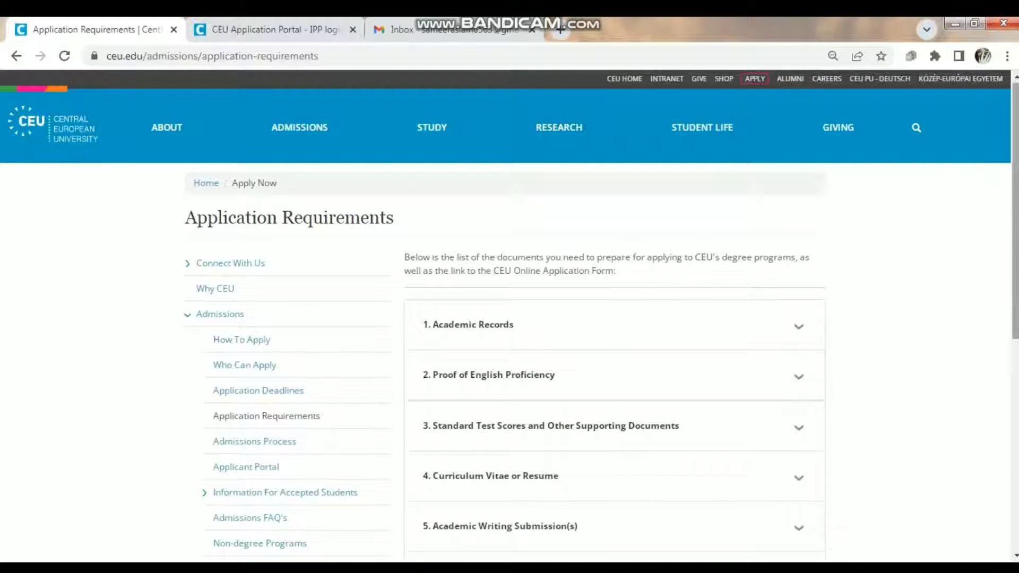
pyautogui.scroll(-1, 509, 315)
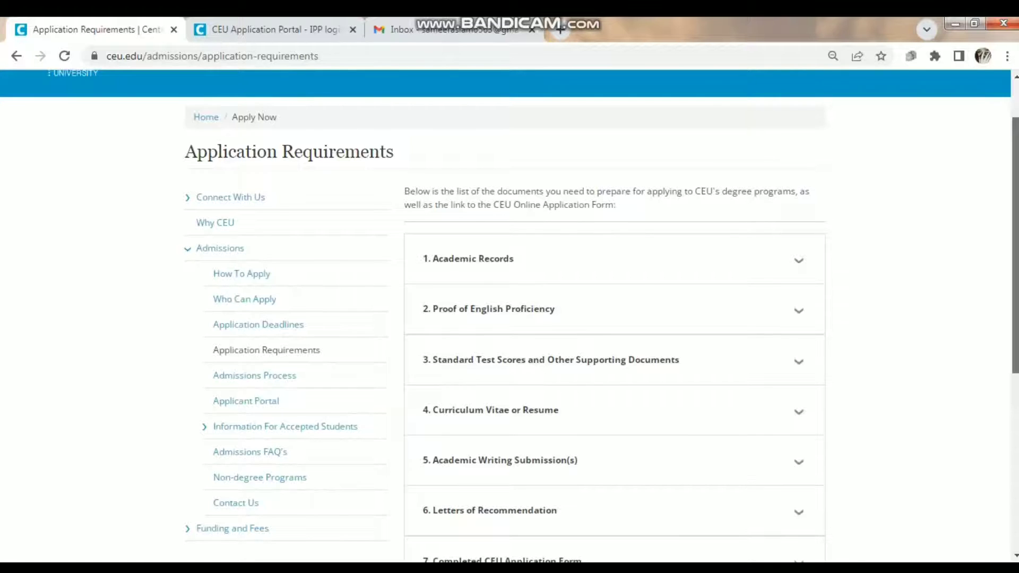
pyautogui.scroll(-1, 509, 316)
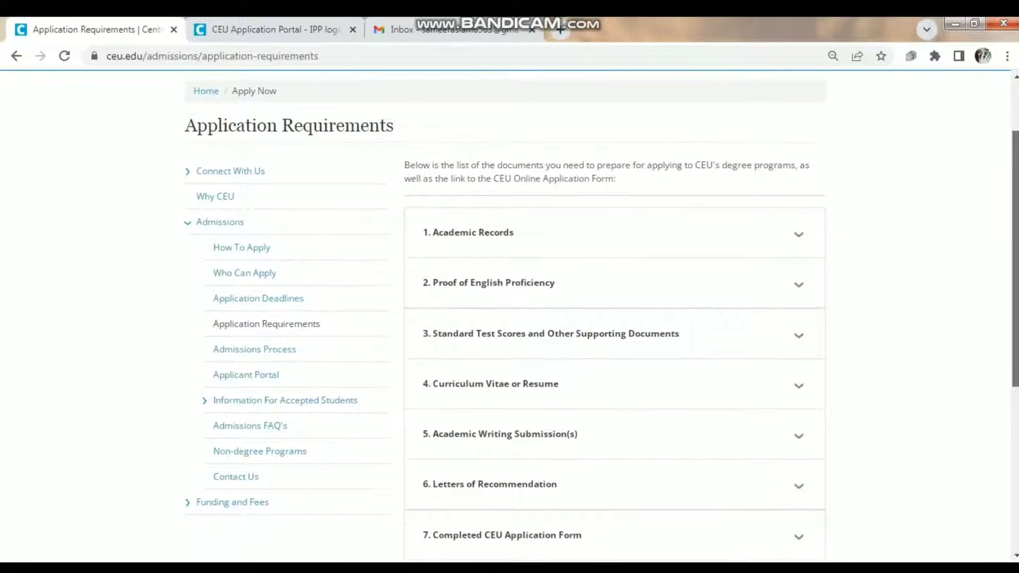
pyautogui.scroll(-1, 509, 316)
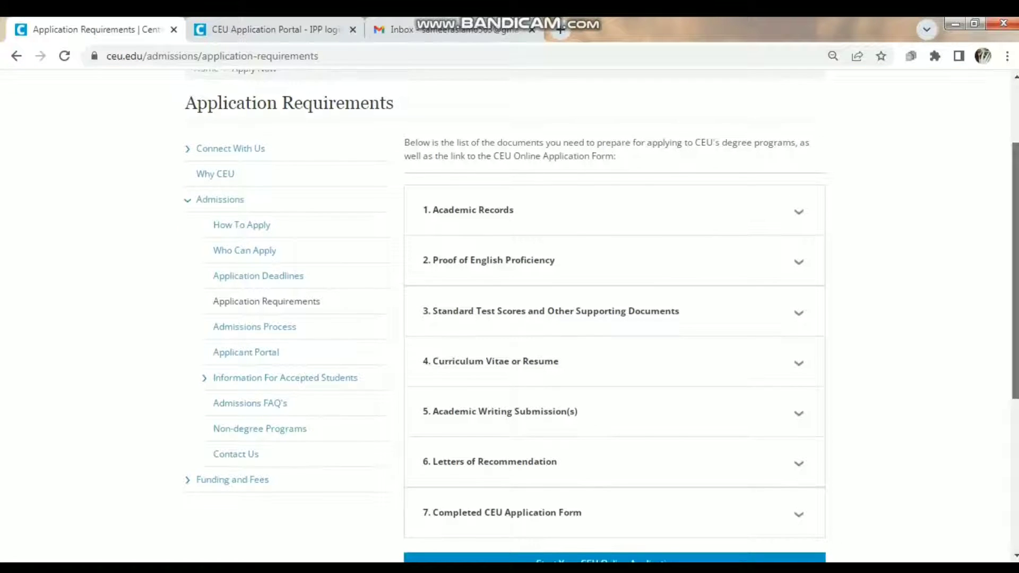
pyautogui.scroll(-1, 509, 316)
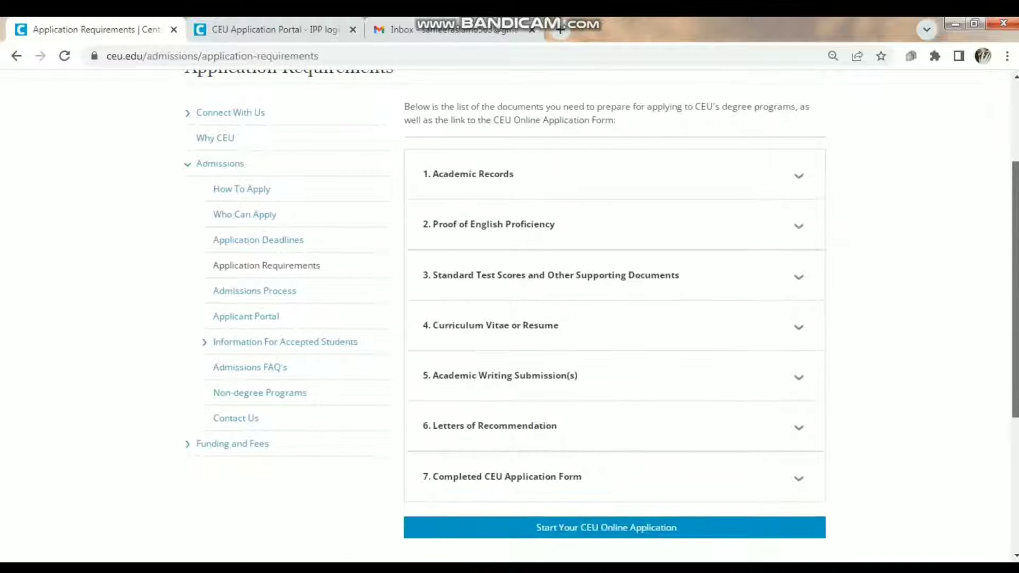
pyautogui.scroll(-1, 510, 316)
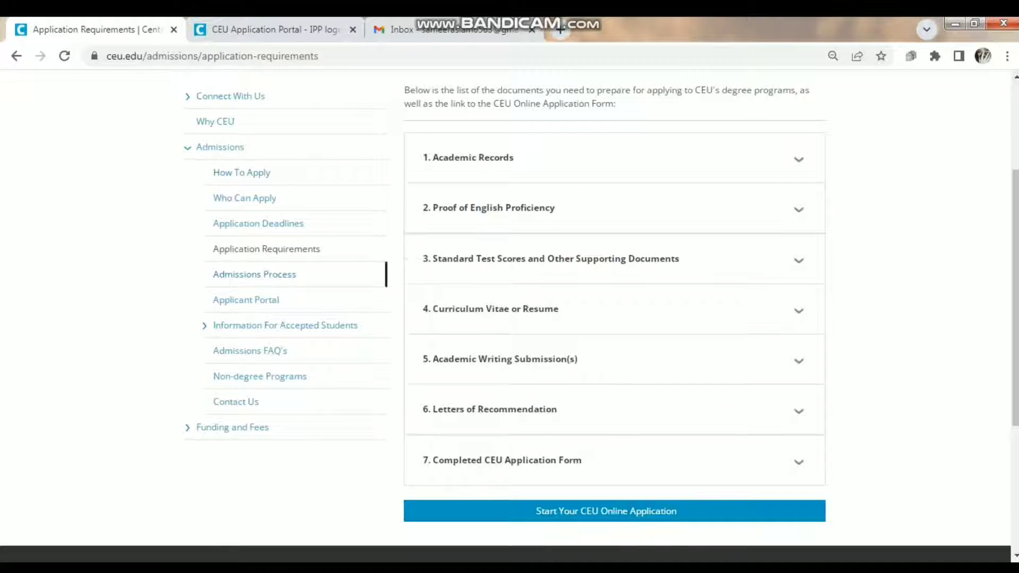
pyautogui.click(254, 274)
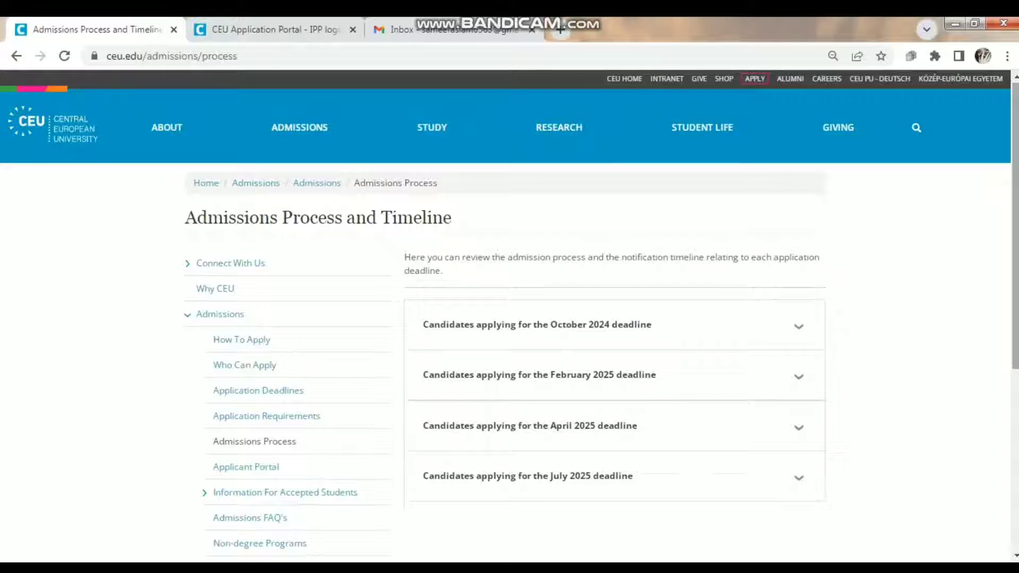
# - Expand and collapse the October 2024 deadline timeline, then open the Applicant Portal page
pyautogui.moveTo(1015, 160); pyautogui.dragTo(1014, 179)
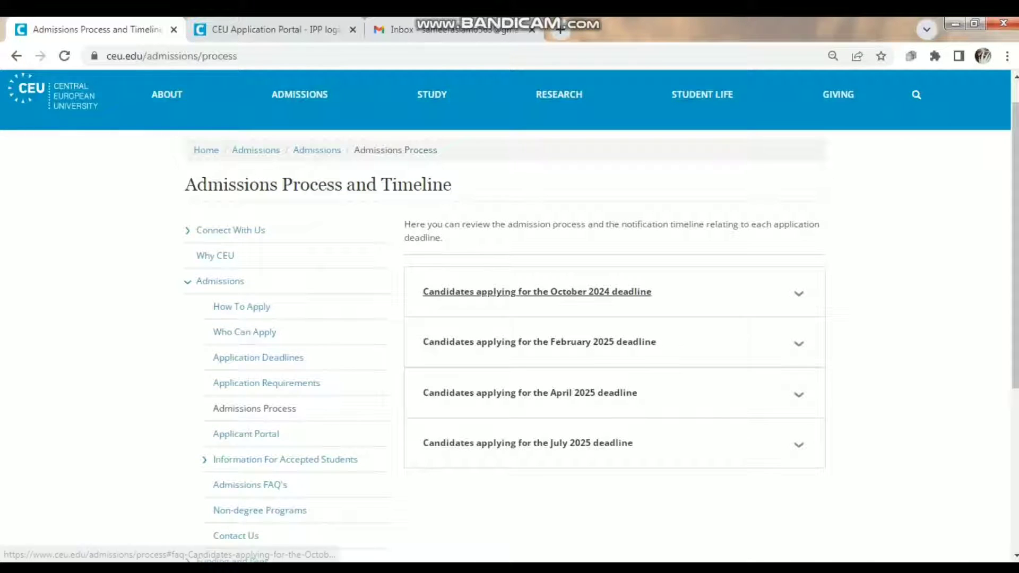
pyautogui.click(535, 292)
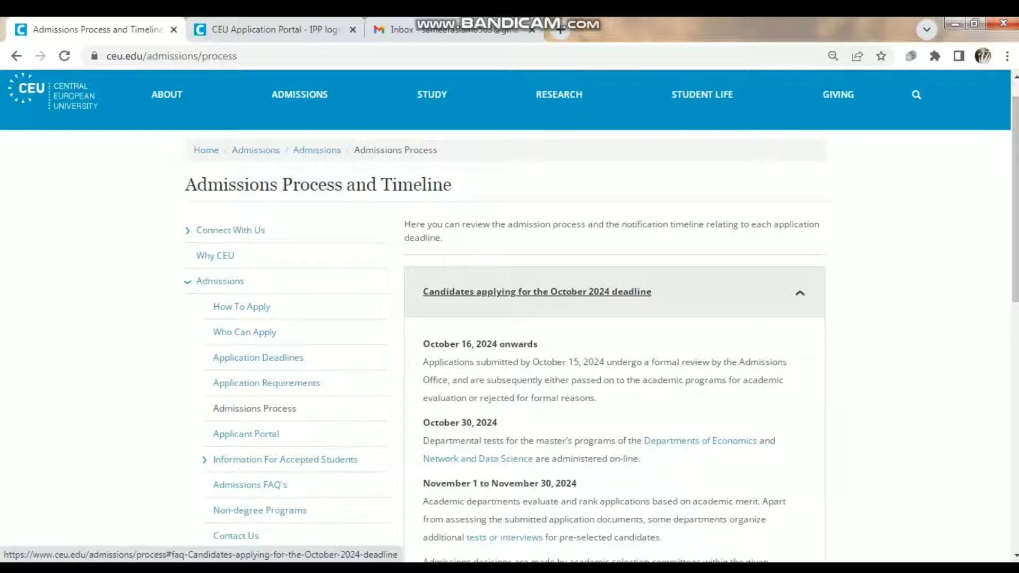
pyautogui.click(536, 292)
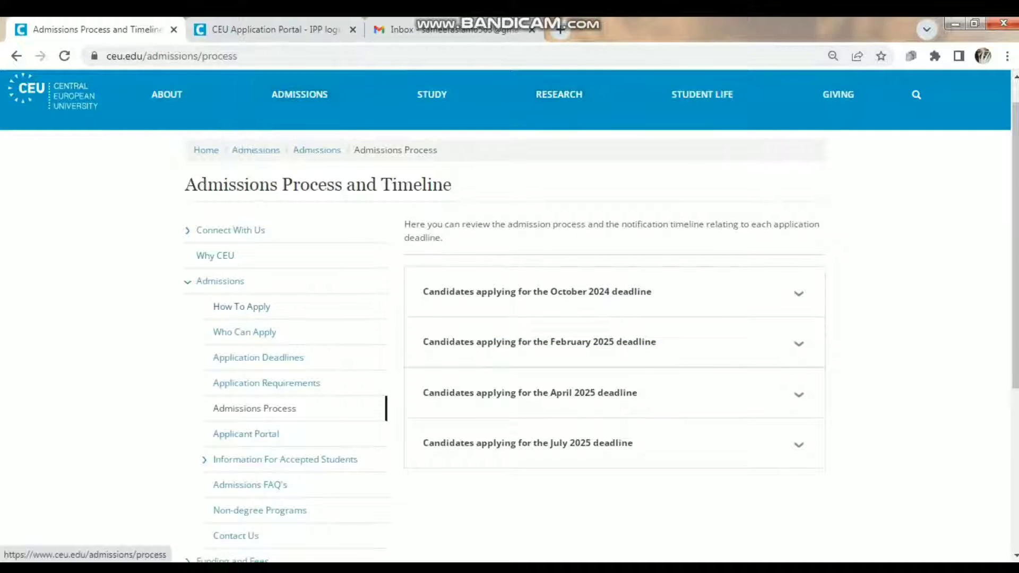
pyautogui.click(246, 433)
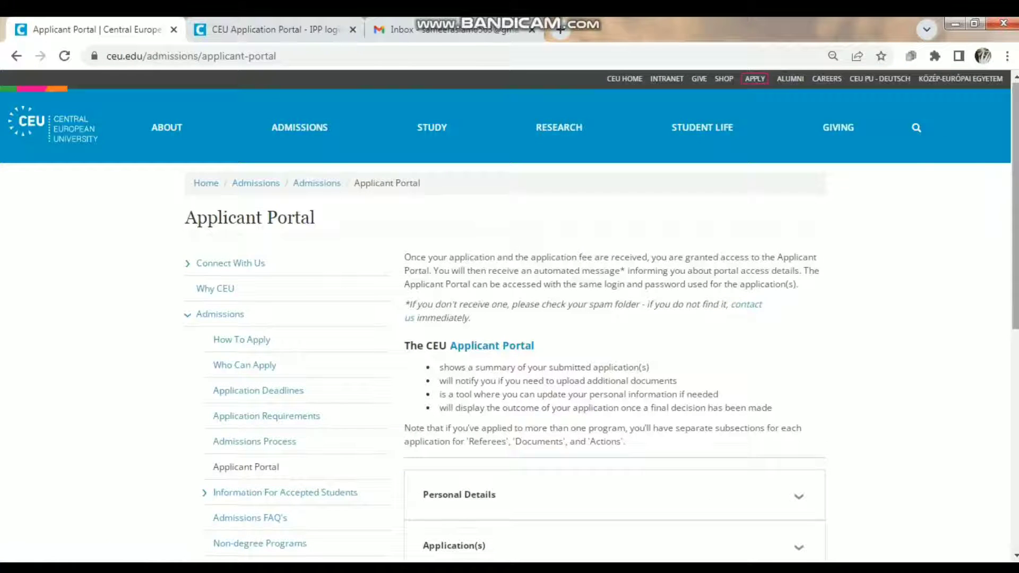
# - Read the Personal Details and Application(s) explanations, then switch to the portal login tab
pyautogui.scroll(-3, 510, 316)
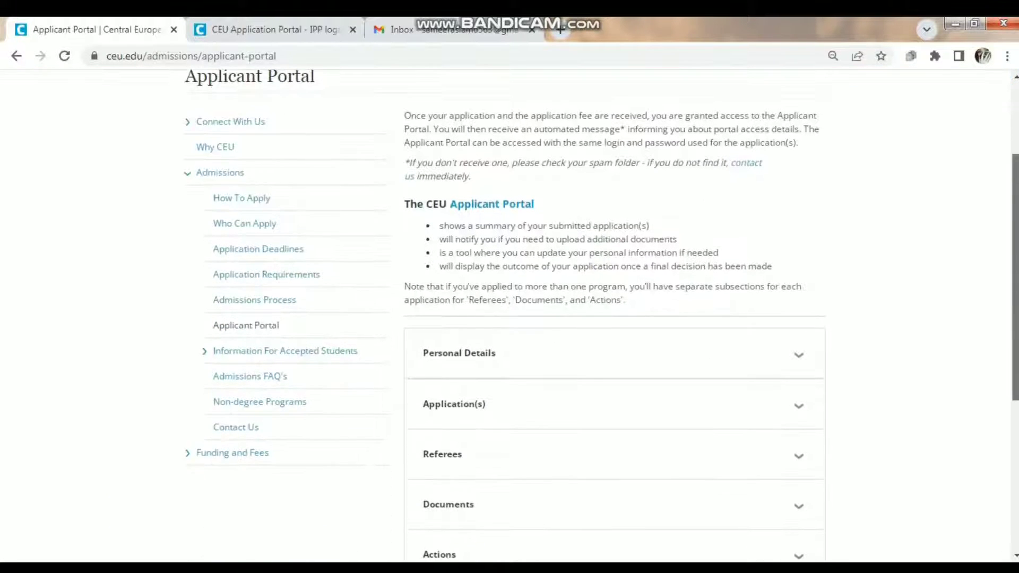
pyautogui.moveTo(1015, 304); pyautogui.dragTo(1015, 324)
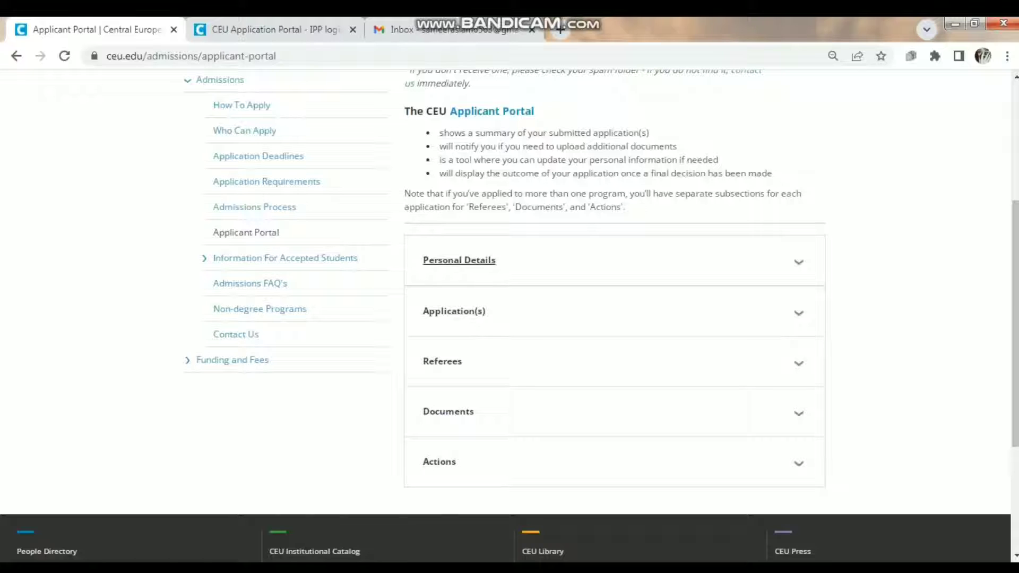
pyautogui.click(459, 260)
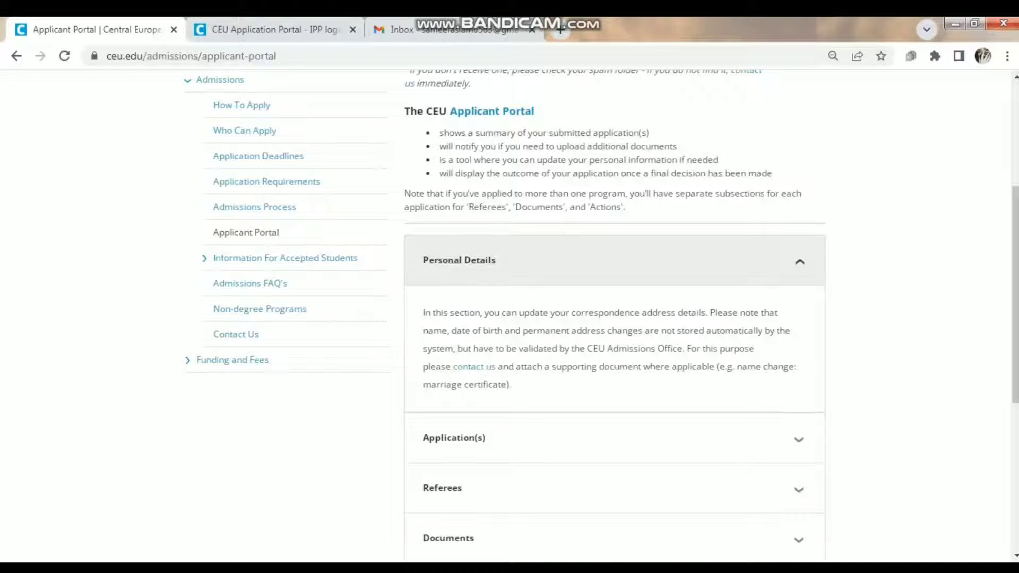
pyautogui.click(458, 260)
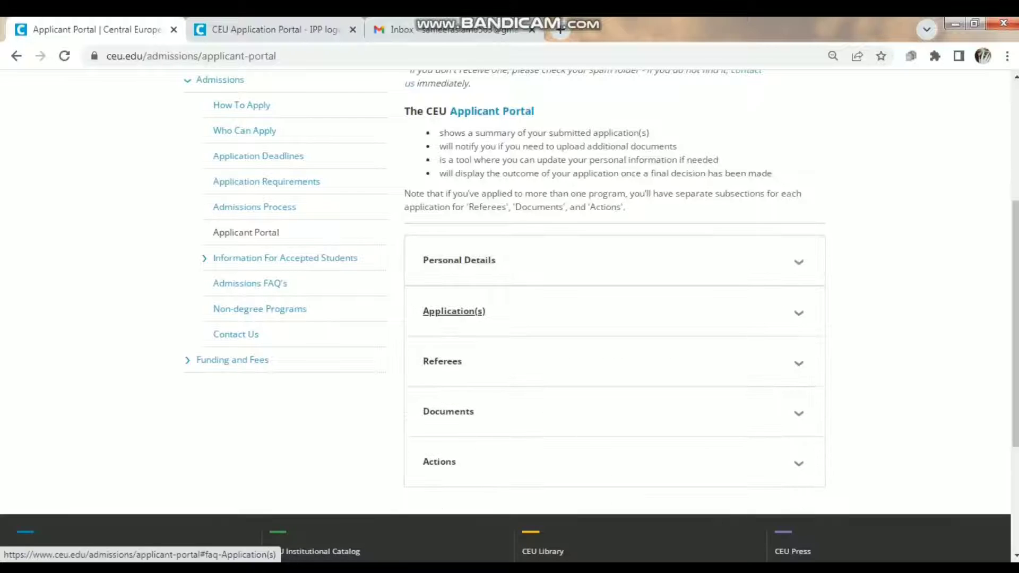
pyautogui.click(454, 311)
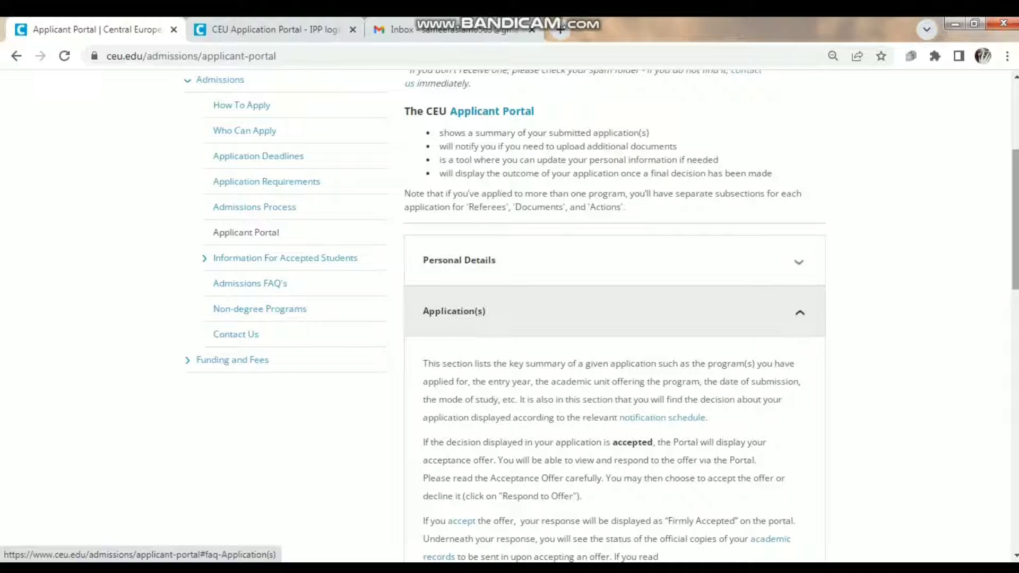
pyautogui.scroll(-4, 597, 315)
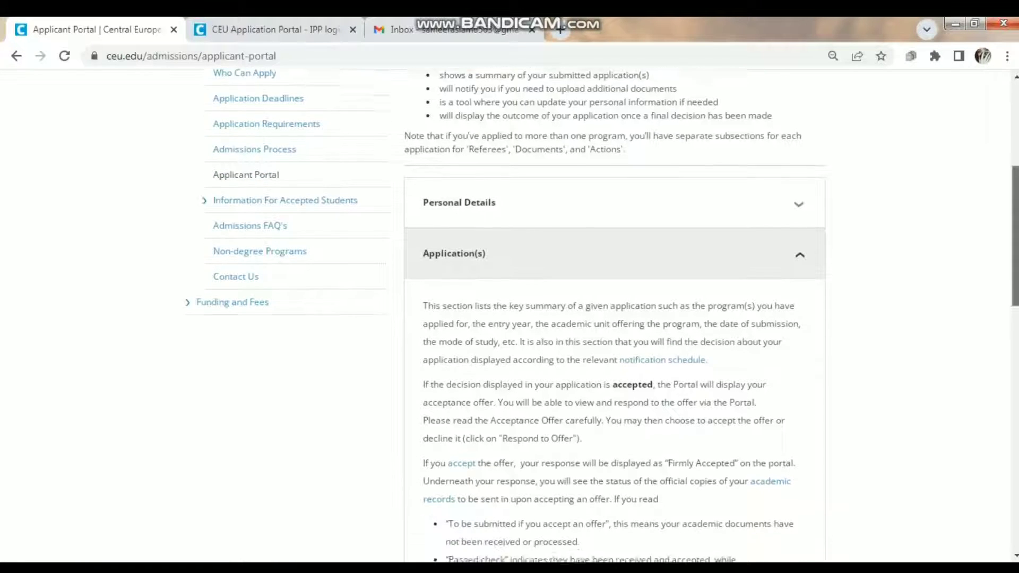
pyautogui.scroll(2, 454, 231)
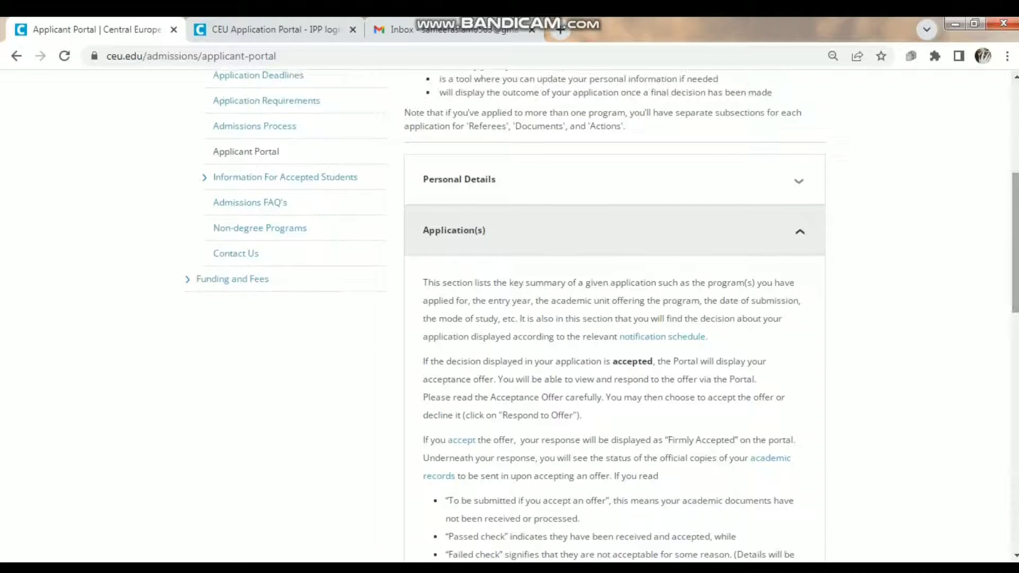
pyautogui.click(454, 231)
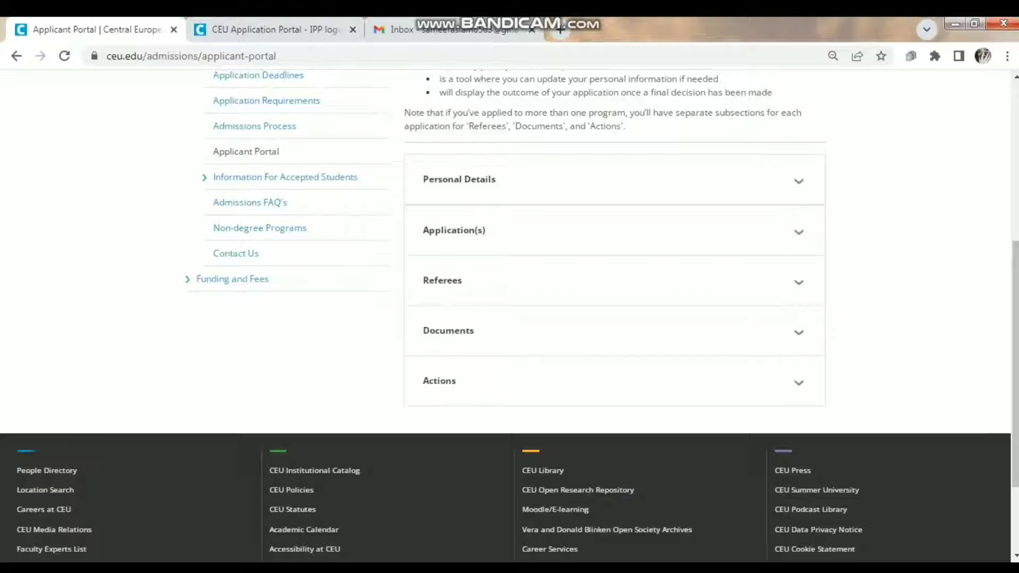
pyautogui.hotkey('ctrl', 'Tab')
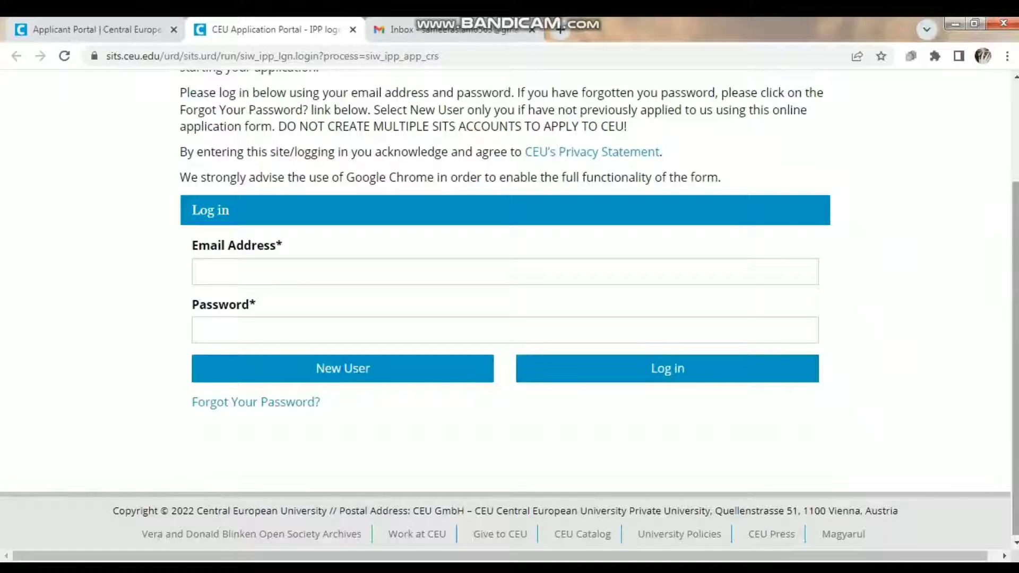
# - Start registering a New User account from the portal login page
pyautogui.scroll(3, 510, 308)
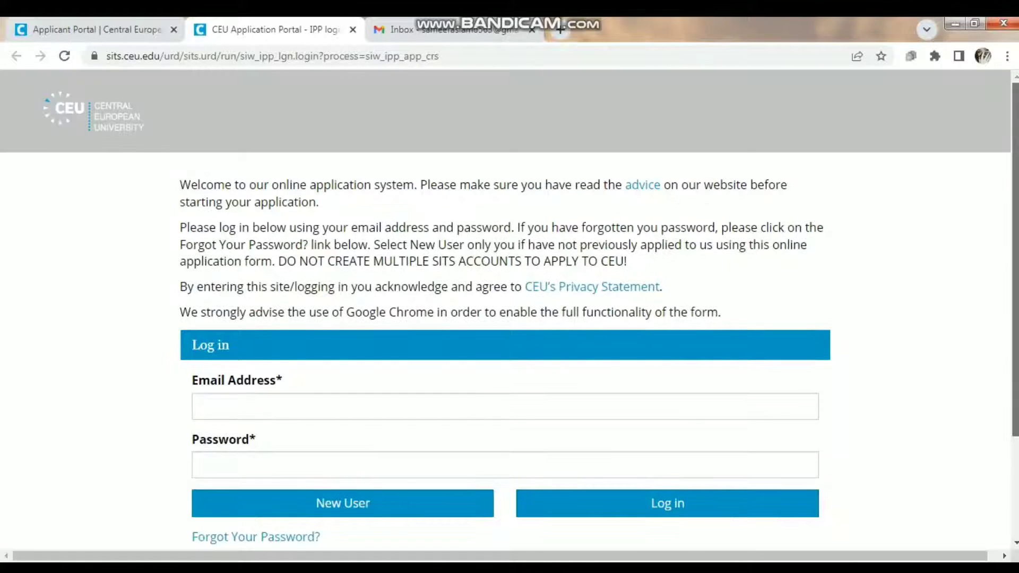
pyautogui.scroll(-1, 509, 306)
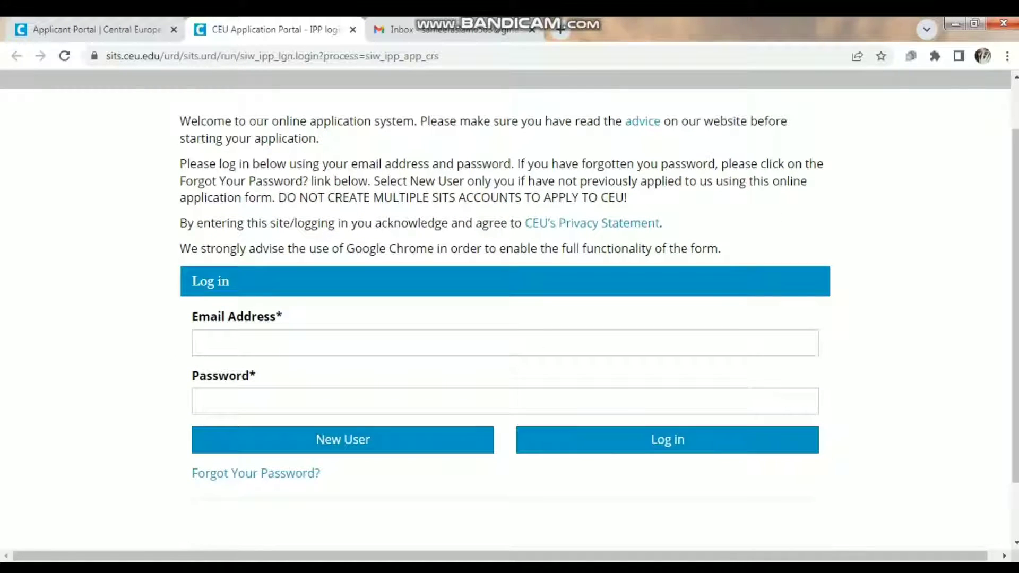
pyautogui.click(342, 439)
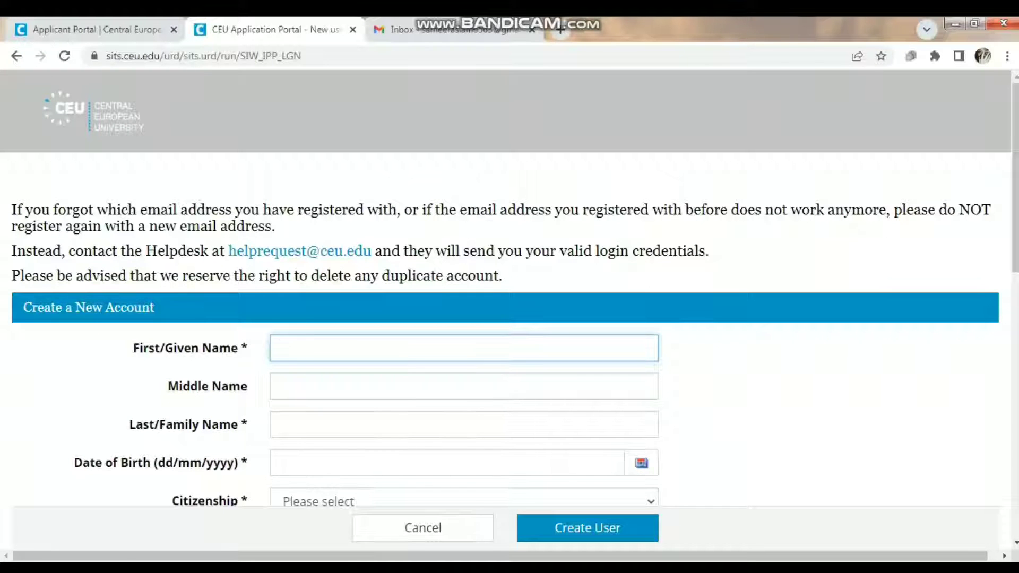
# - Zoom out and enter the applicant's first name, last name and date of birth
pyautogui.hotkey('ctrl', '-')
pyautogui.hotkey('ctrl', '-')
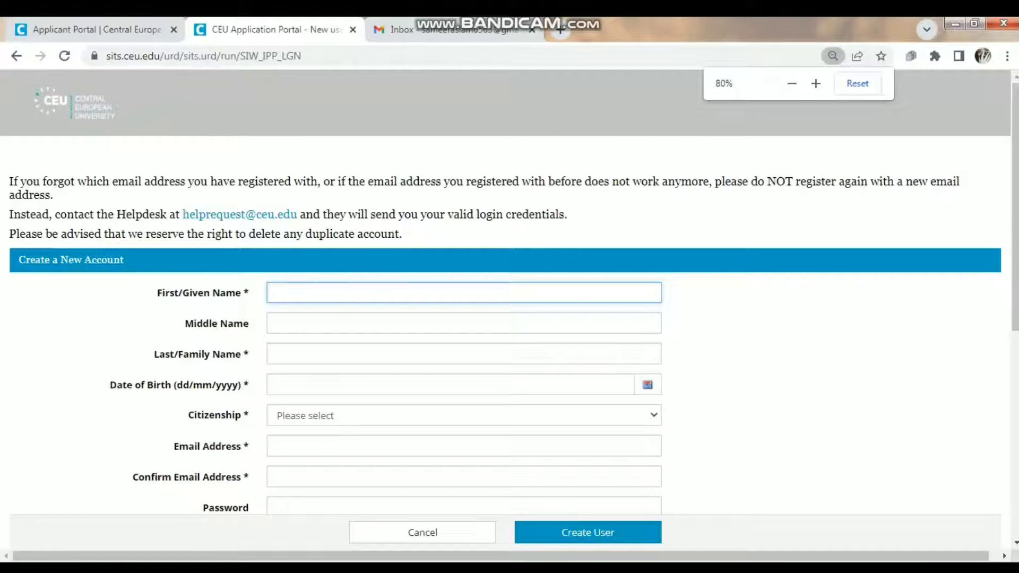
pyautogui.hotkey('ctrl', '-')
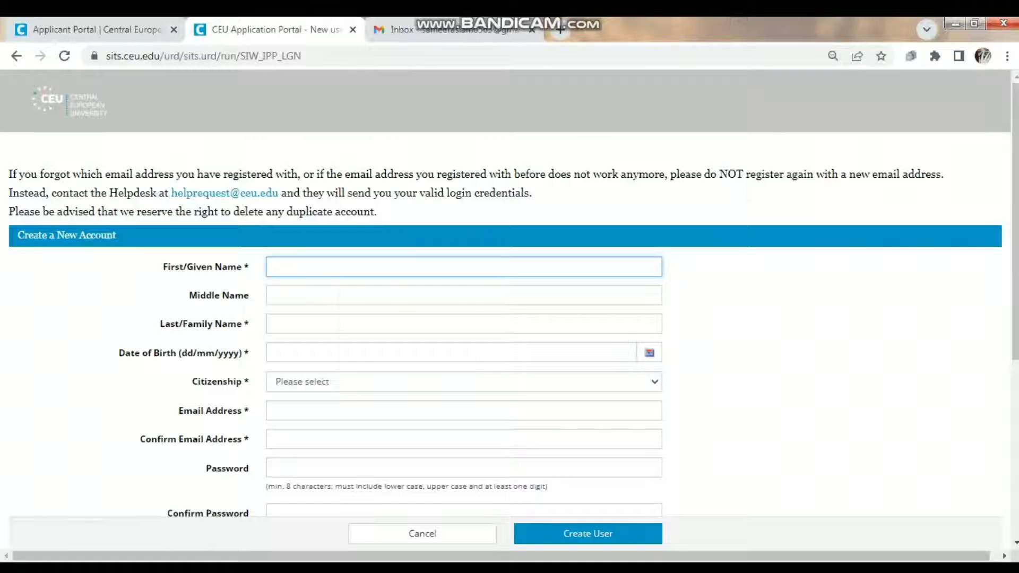
pyautogui.write('asl')
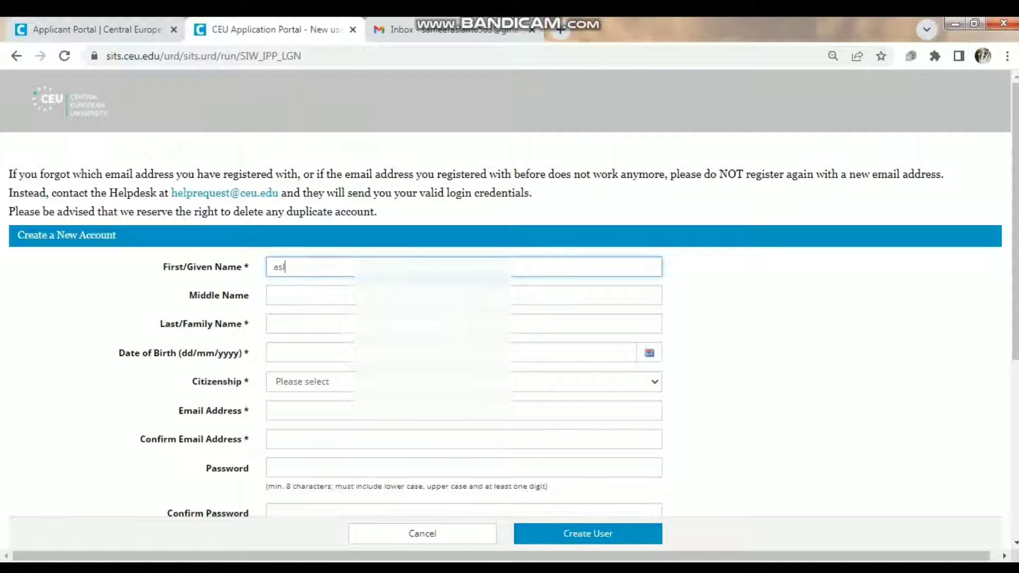
pyautogui.write('am')
pyautogui.press('BackSpace')
pyautogui.press('BackSpace')
pyautogui.press('BackSpace')
pyautogui.press('BackSpace')
pyautogui.press('BackSpace')
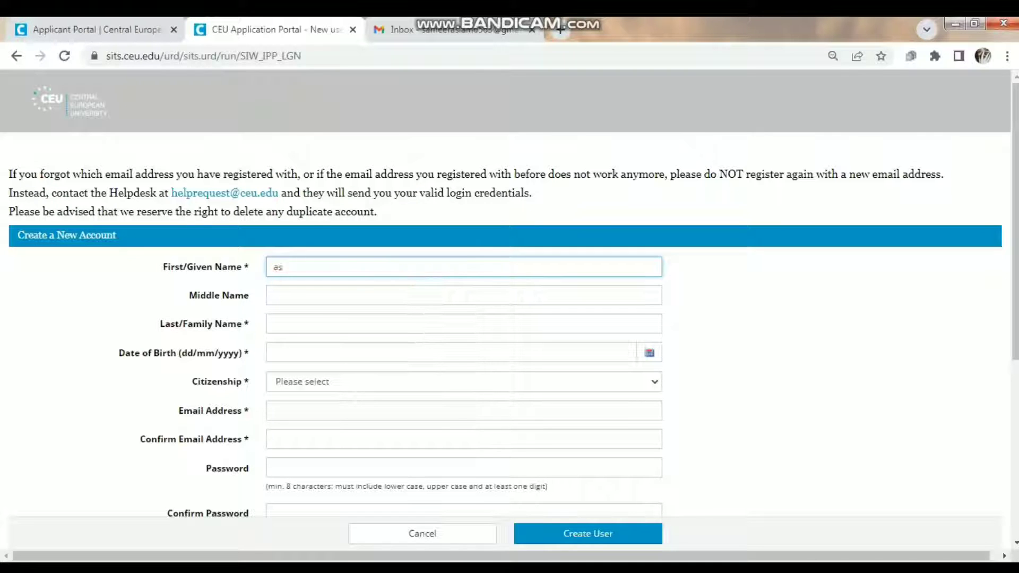
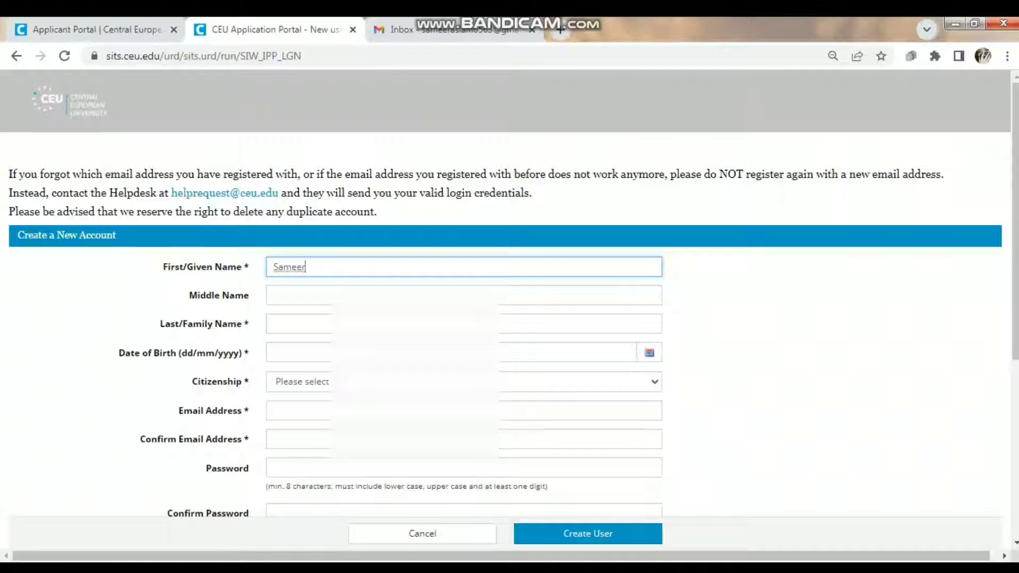
pyautogui.click(464, 323)
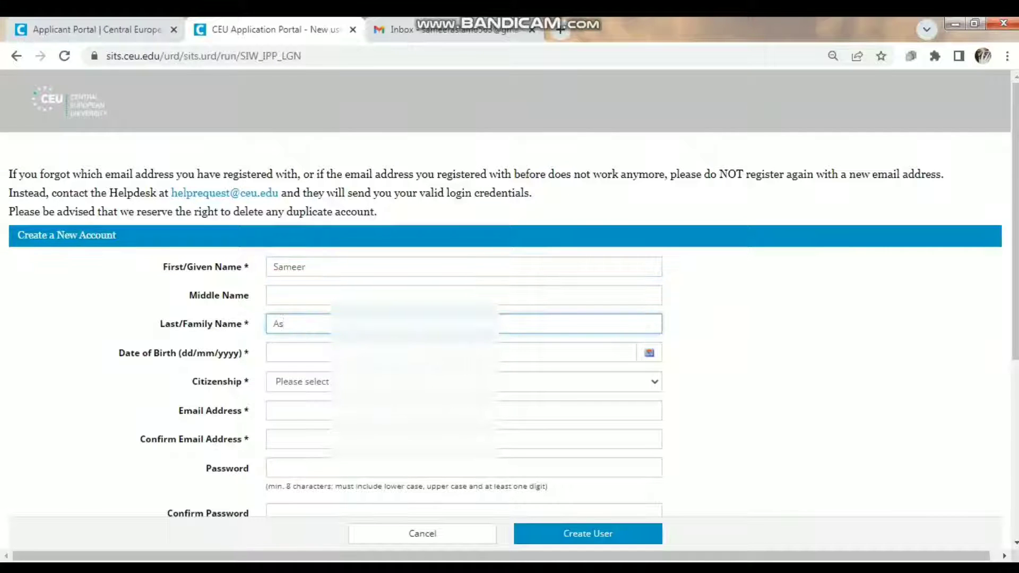
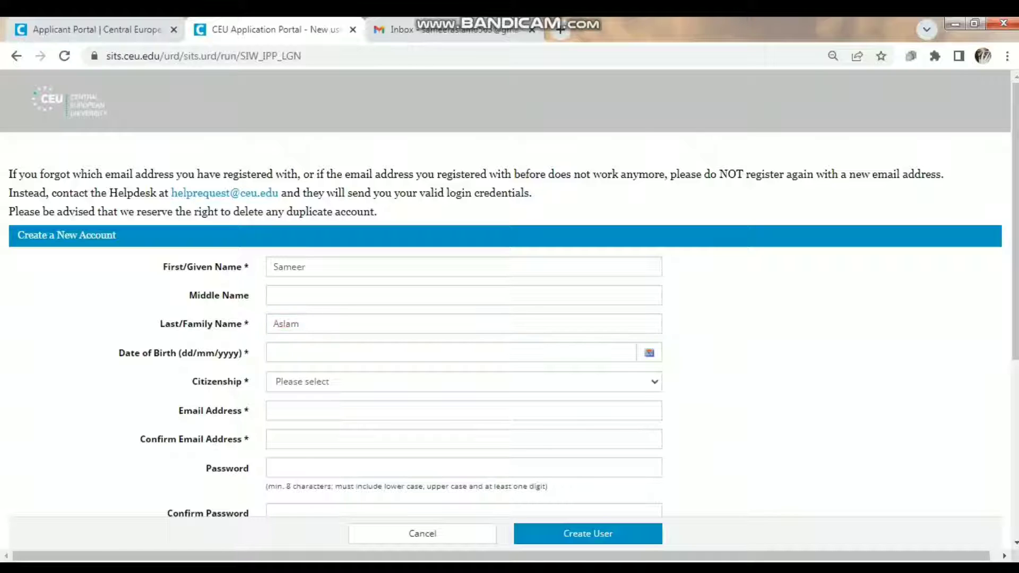
pyautogui.click(451, 353)
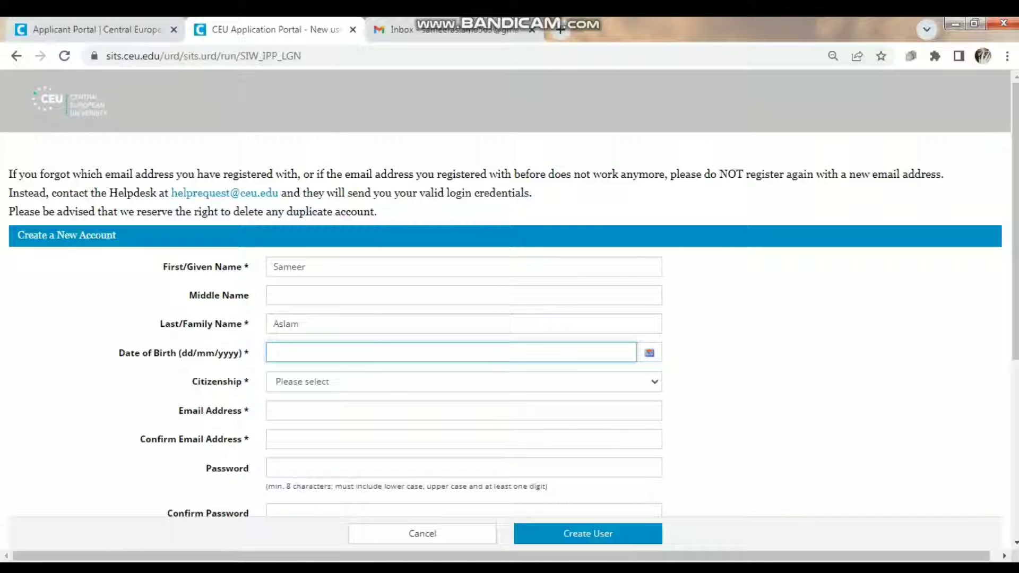
# - Choose Pakistan as citizenship and enter the applicant's e-mail address
pyautogui.click(464, 382)
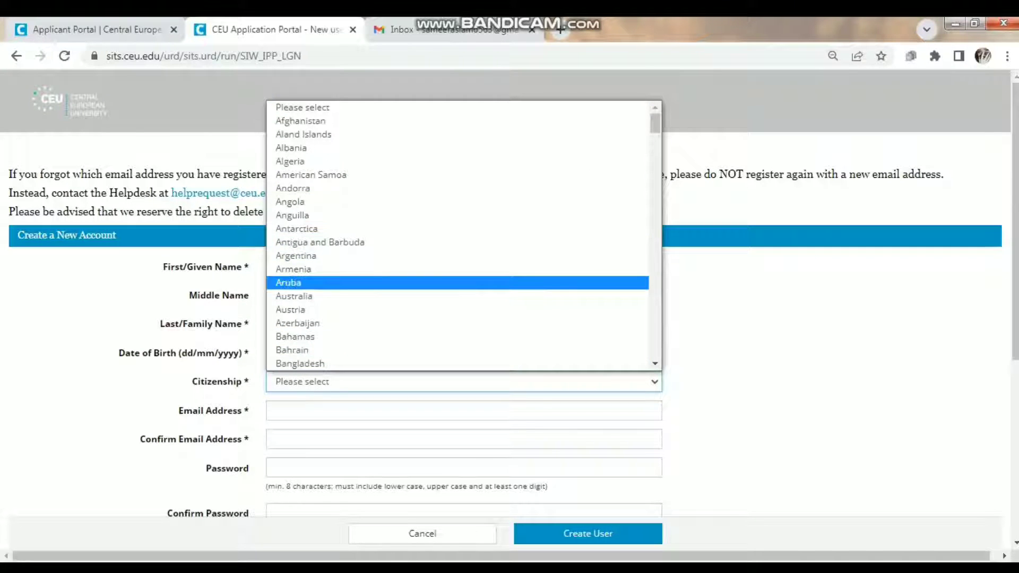
pyautogui.press('p')
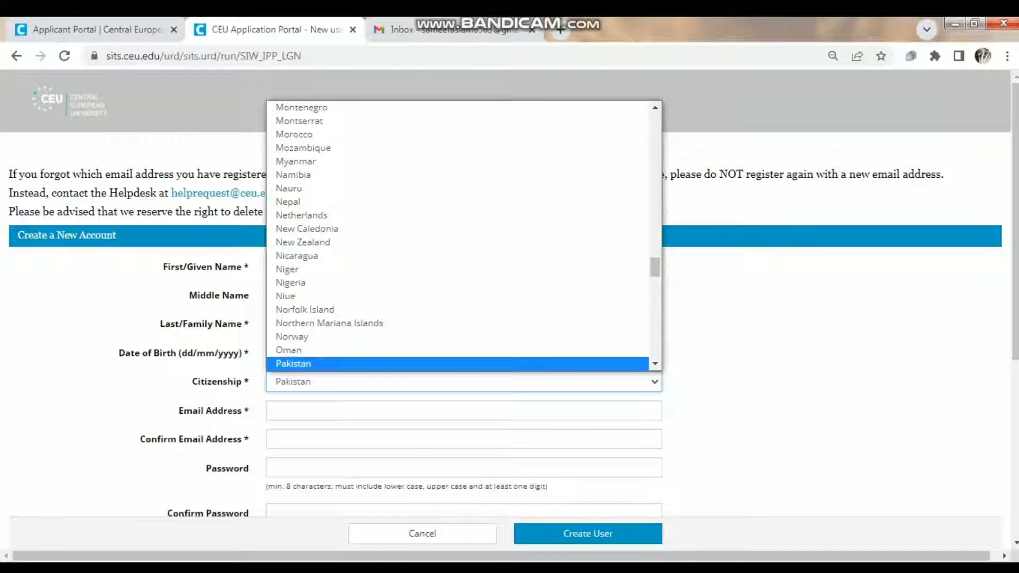
pyautogui.click(457, 364)
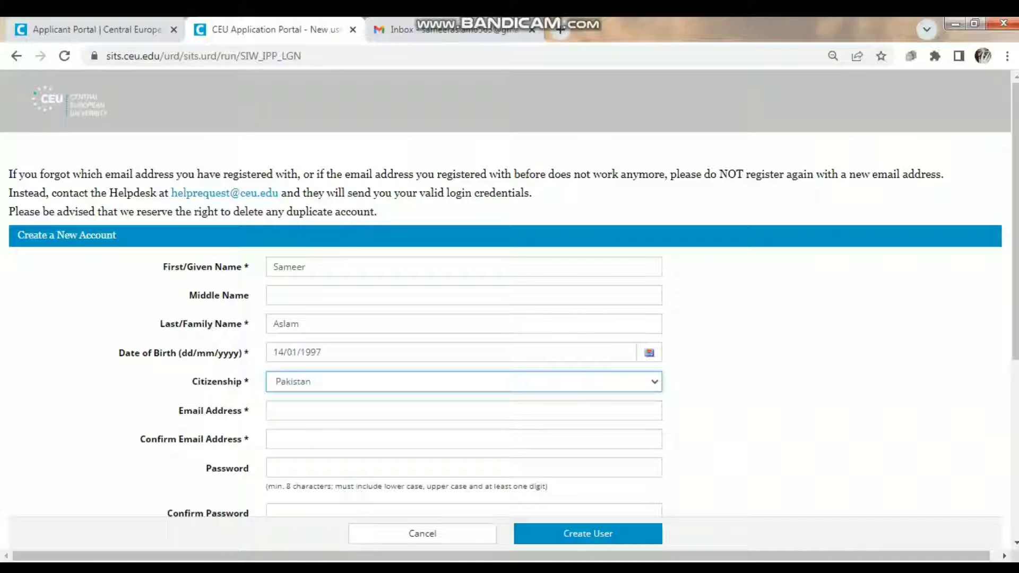
pyautogui.press('Tab')
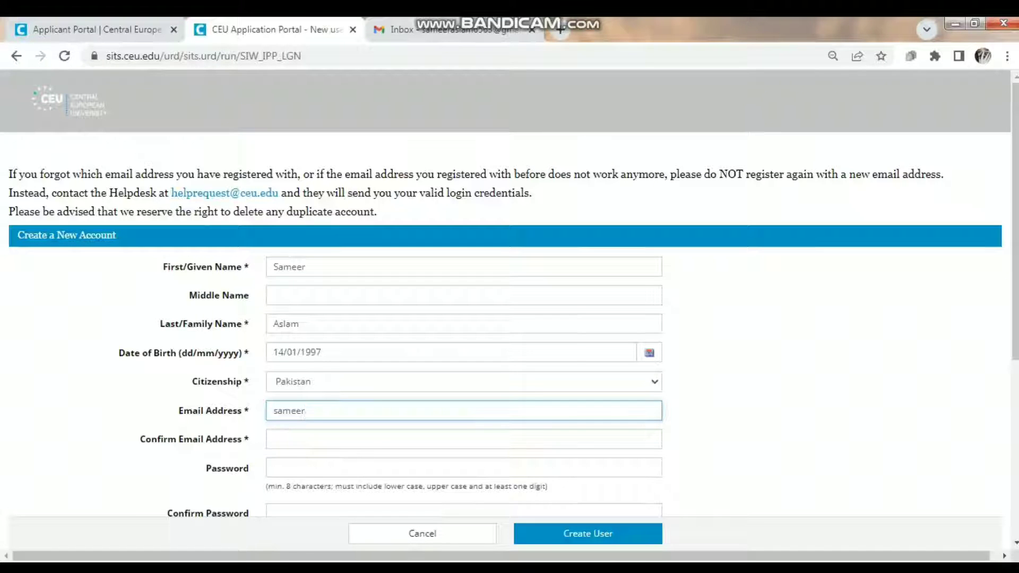
# - Copy the entered e-mail address and try pasting it into the confirmation field
pyautogui.press('Tab')
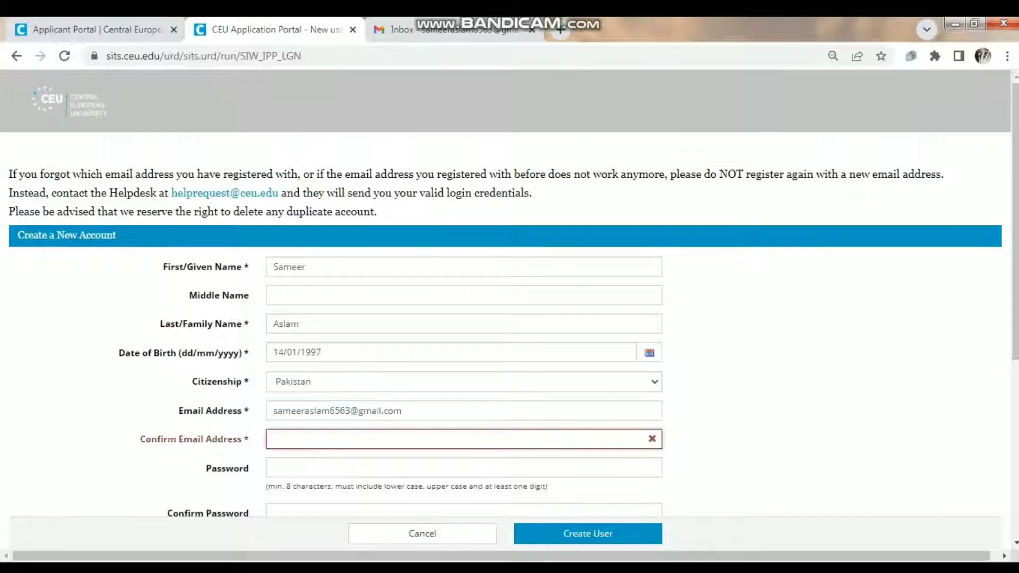
pyautogui.click(403, 411)
pyautogui.moveTo(404, 411); pyautogui.dragTo(272, 411)
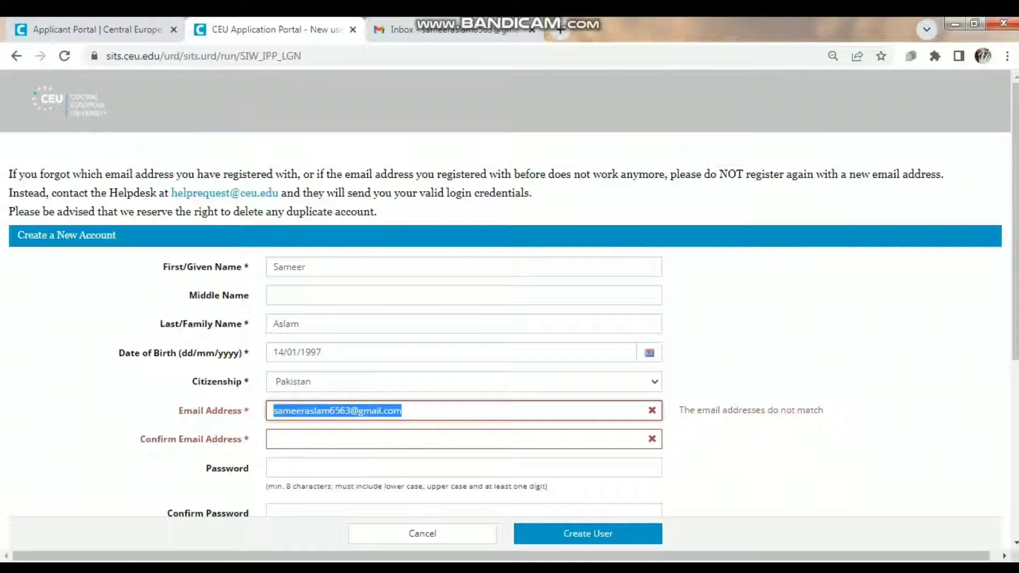
pyautogui.rightClick(287, 415)
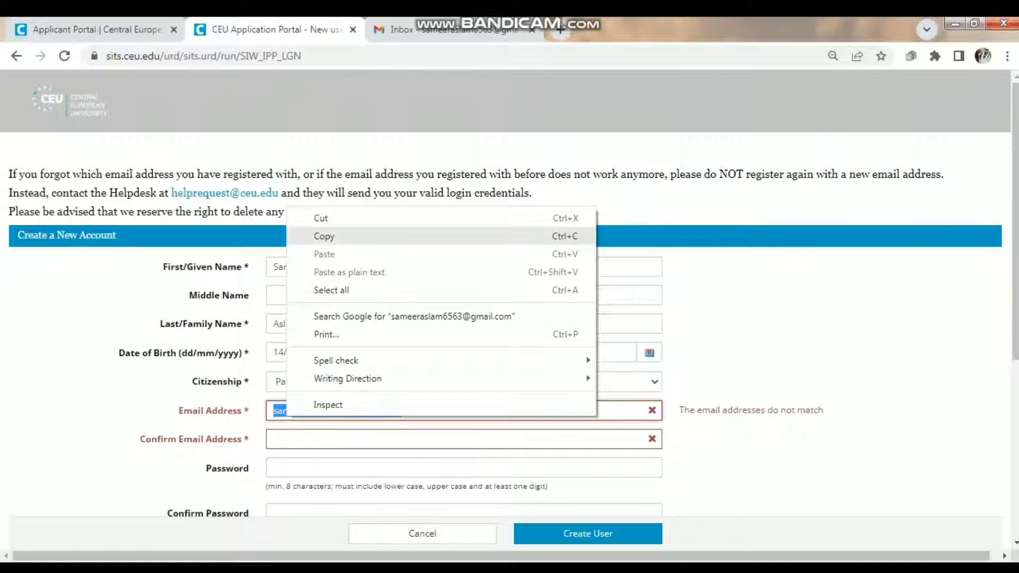
pyautogui.click(324, 236)
pyautogui.click(318, 438)
pyautogui.rightClick(319, 441)
pyautogui.moveTo(380, 404)
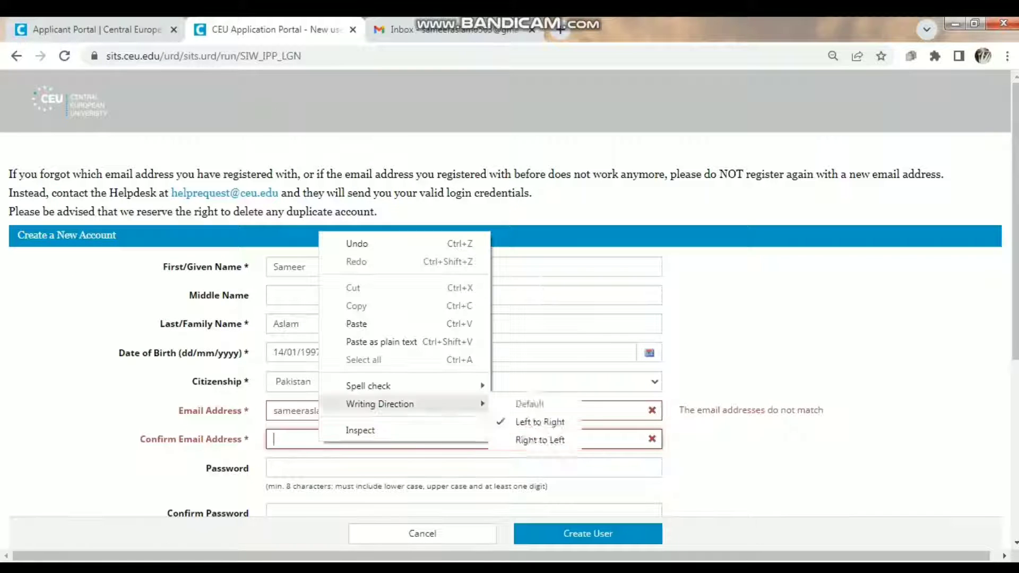
pyautogui.click(356, 323)
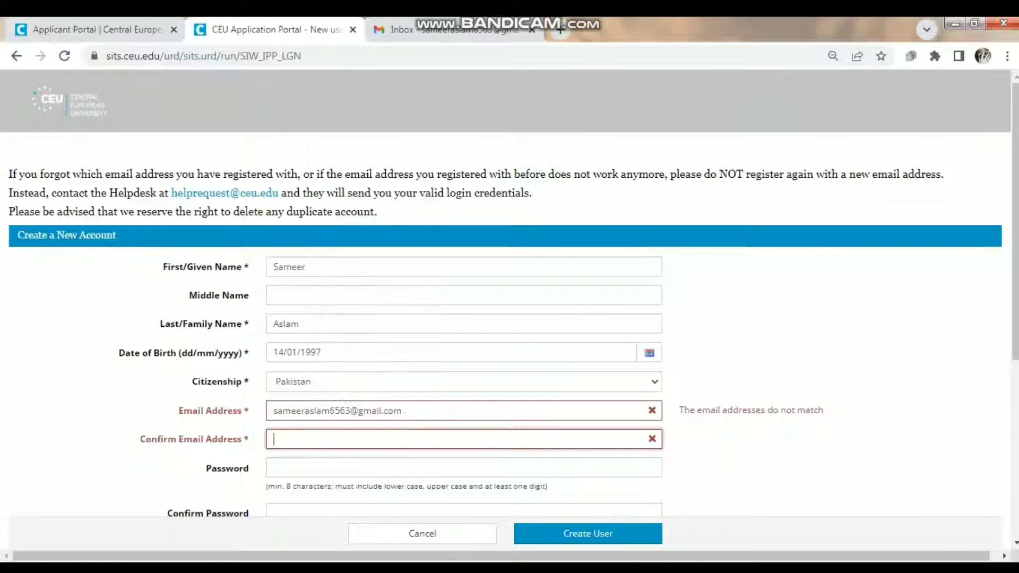
# - Type the e-mail into the confirmation field and insert the missing @ so both match
pyautogui.click(340, 411)
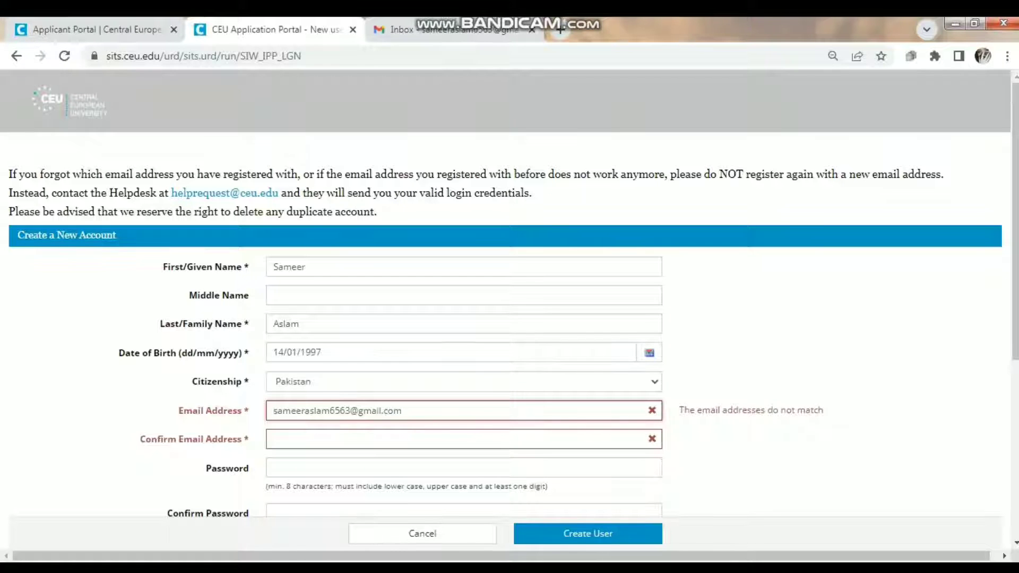
pyautogui.click(275, 439)
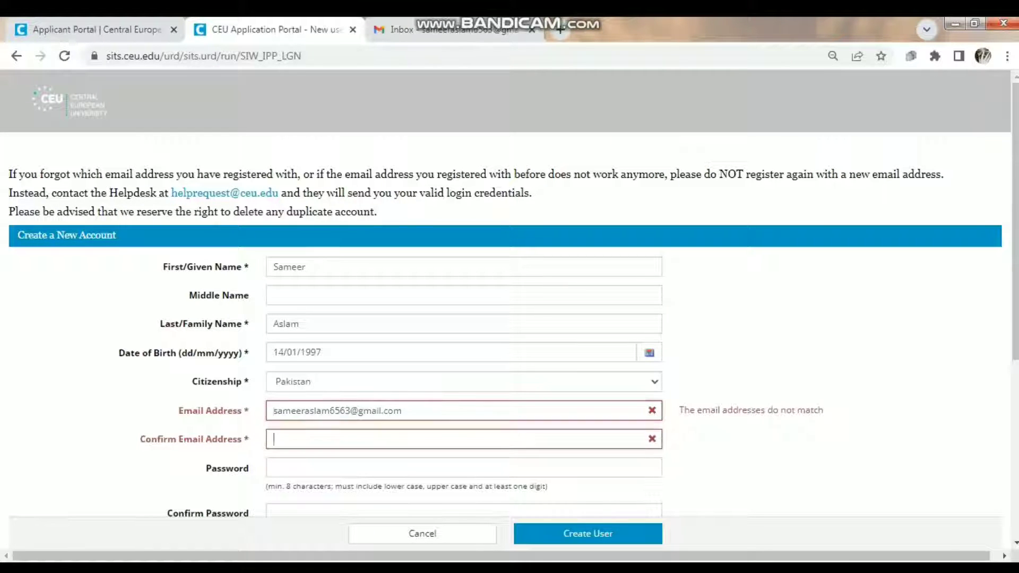
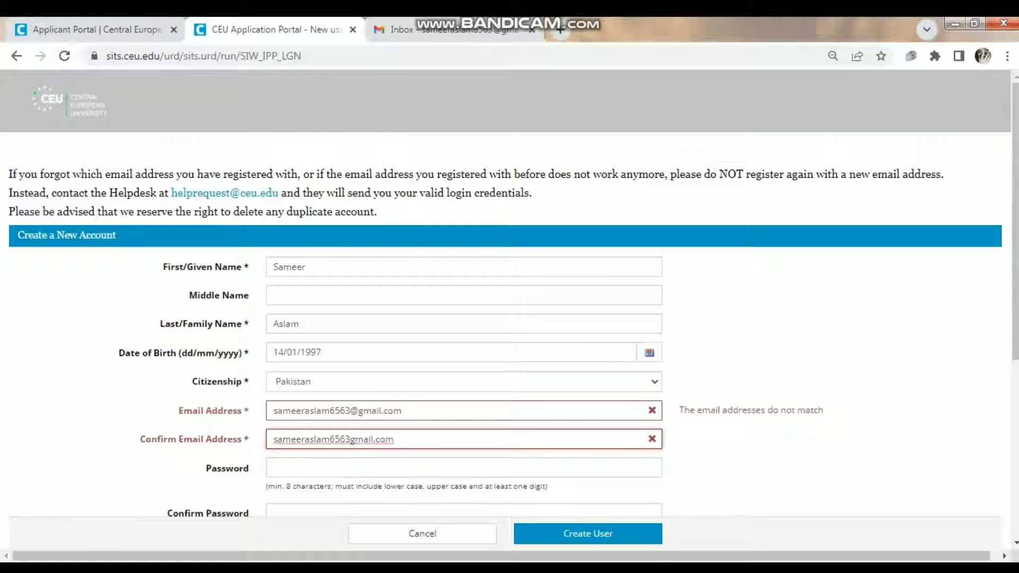
pyautogui.click(273, 410)
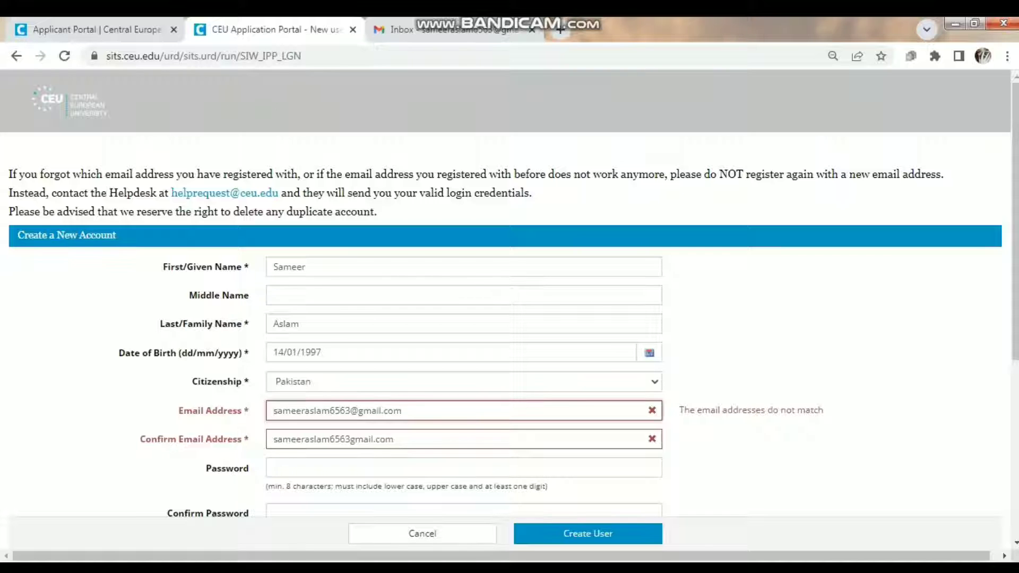
pyautogui.click(350, 439)
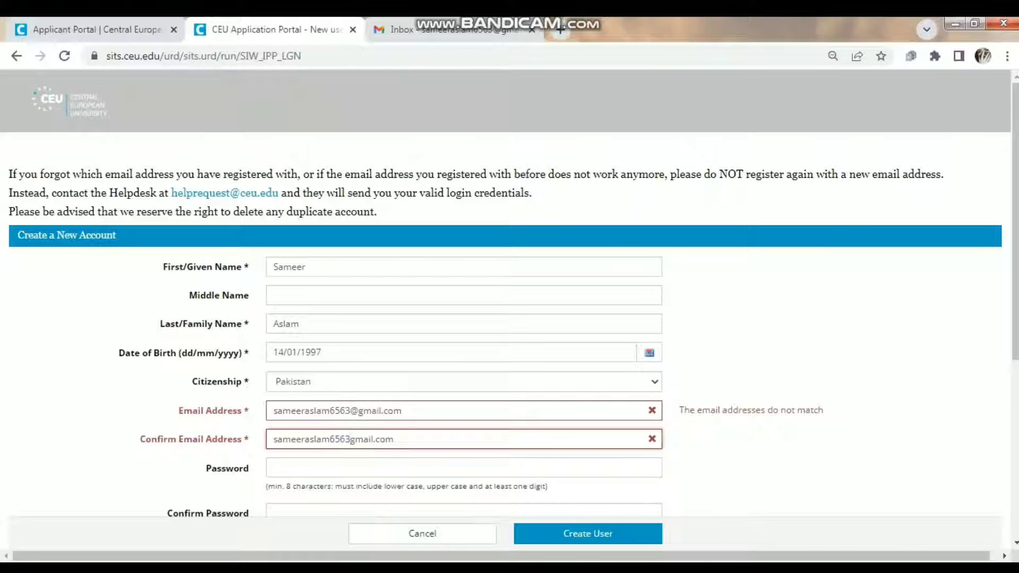
pyautogui.write('@')
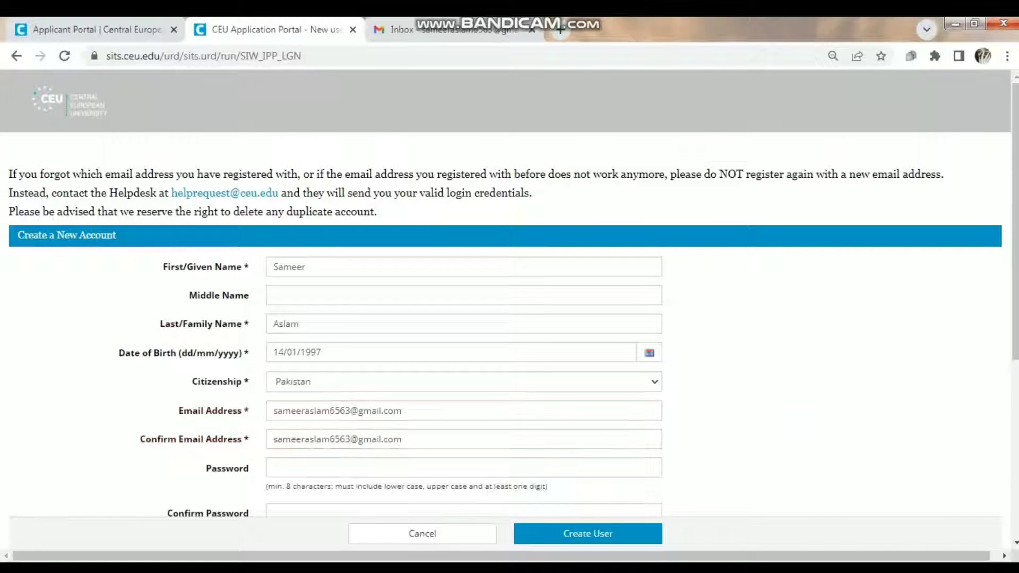
# - Enter and confirm the account password
pyautogui.scroll(-2, 509, 294)
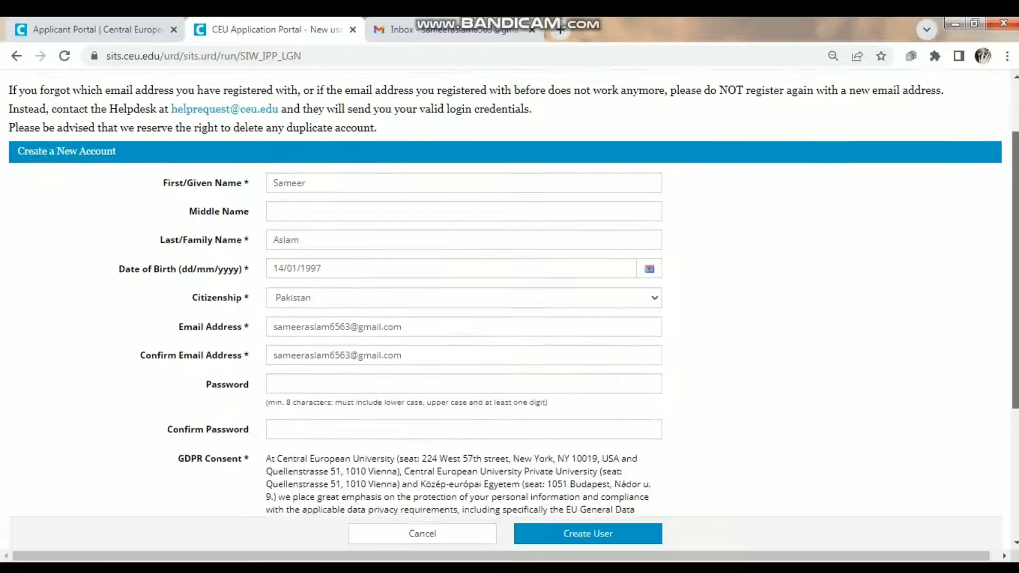
pyautogui.scroll(-2, 509, 294)
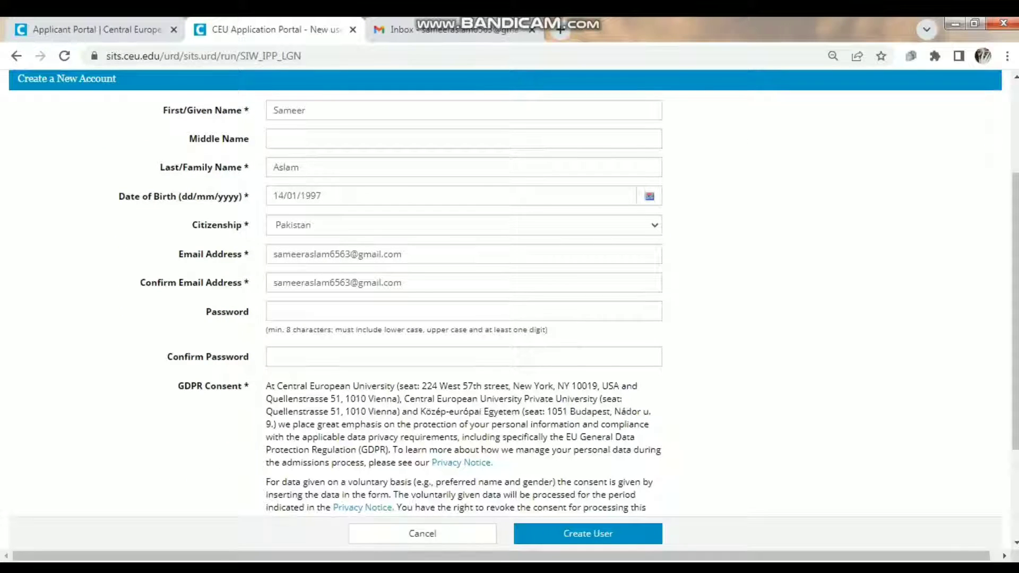
pyautogui.click(463, 311)
pyautogui.write('***')
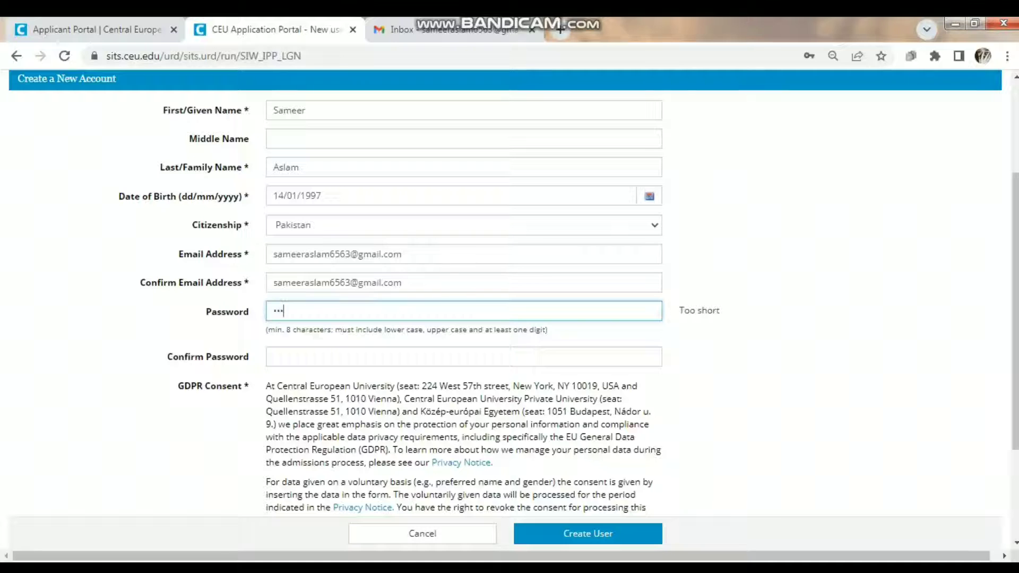
pyautogui.write('**********')
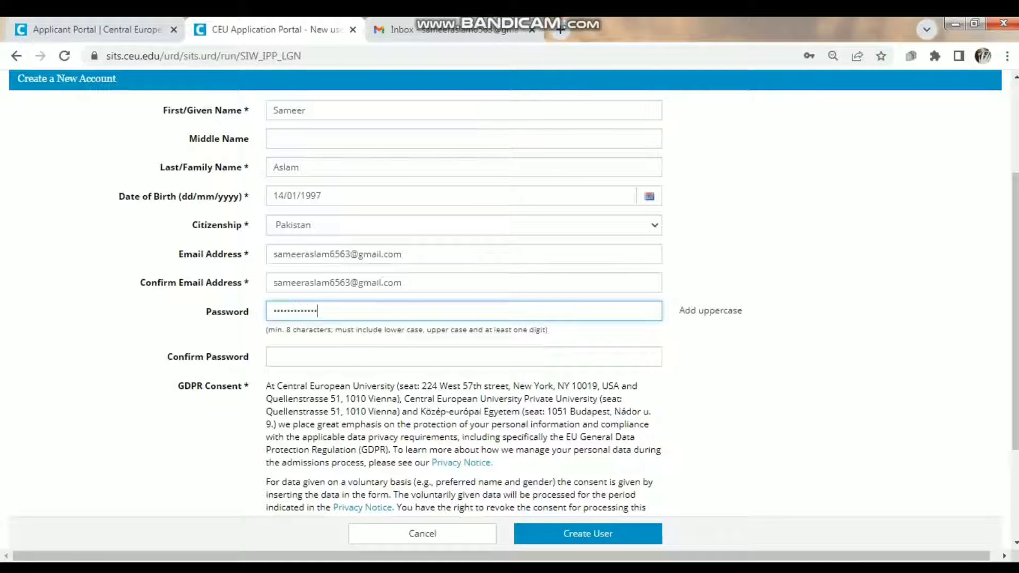
pyautogui.write('**')
pyautogui.press('Tab')
pyautogui.write('****')
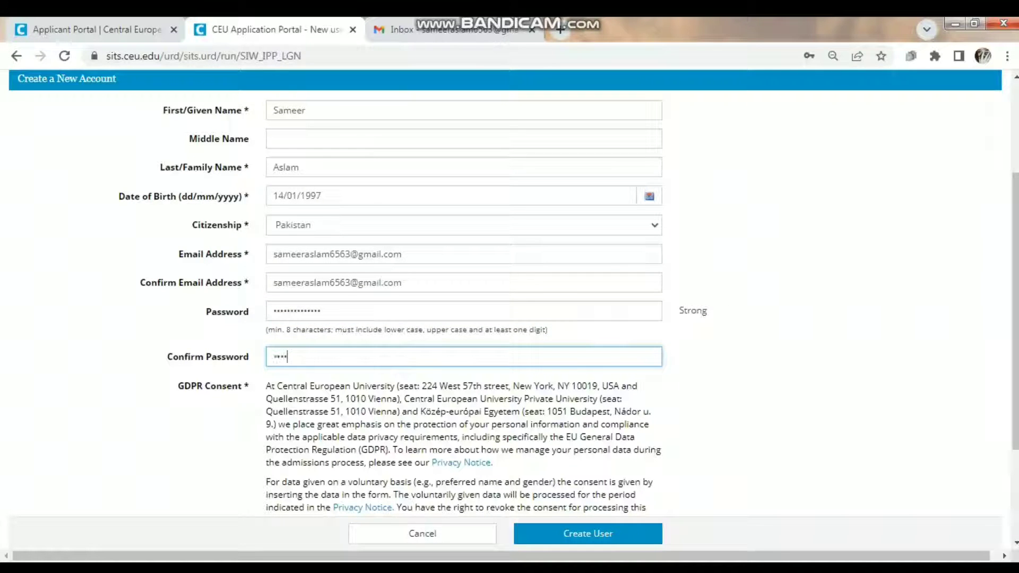
pyautogui.write('**********')
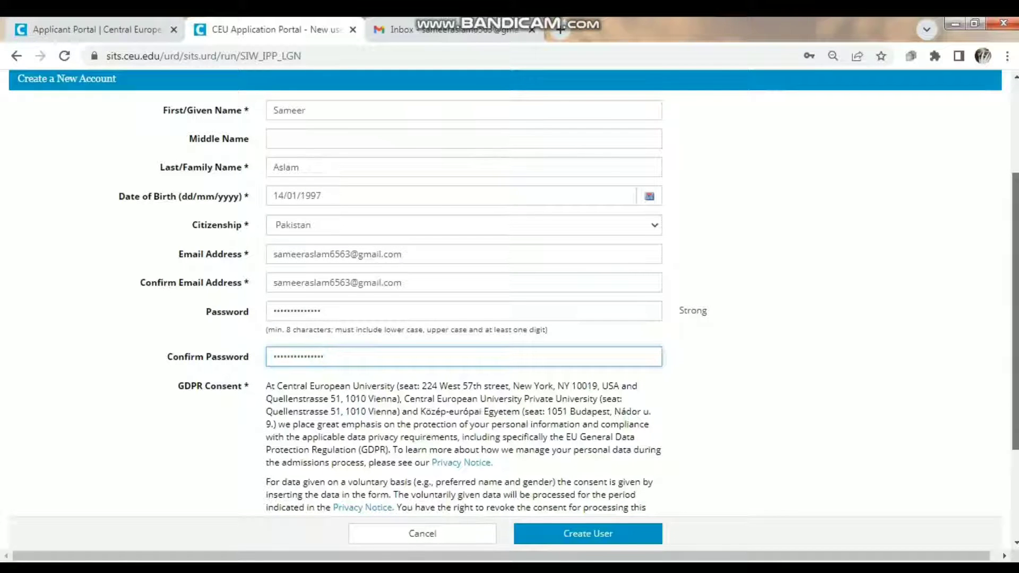
# - Accept the GDPR data-privacy declaration and create the user account
pyautogui.scroll(-3, 509, 310)
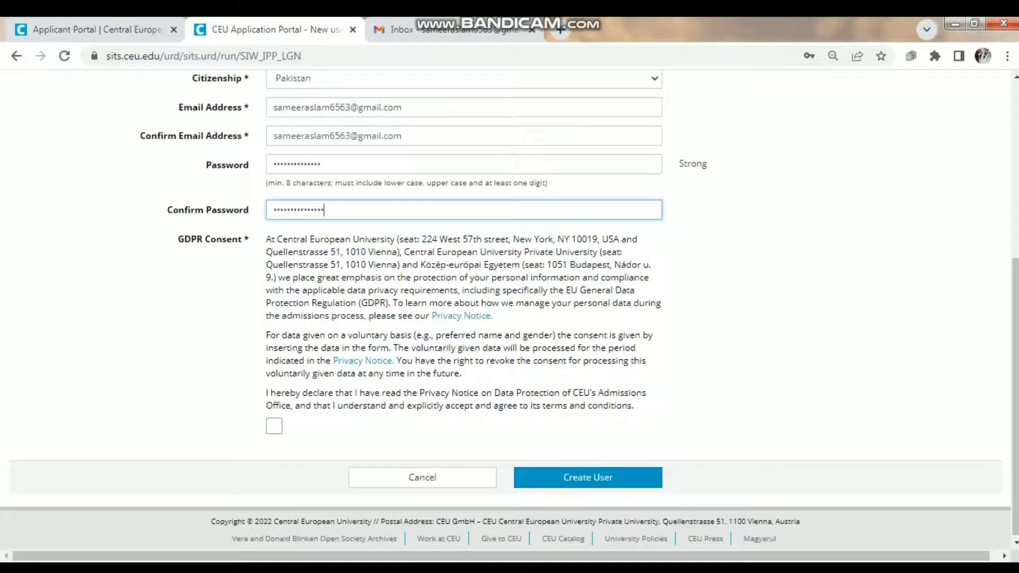
pyautogui.click(274, 426)
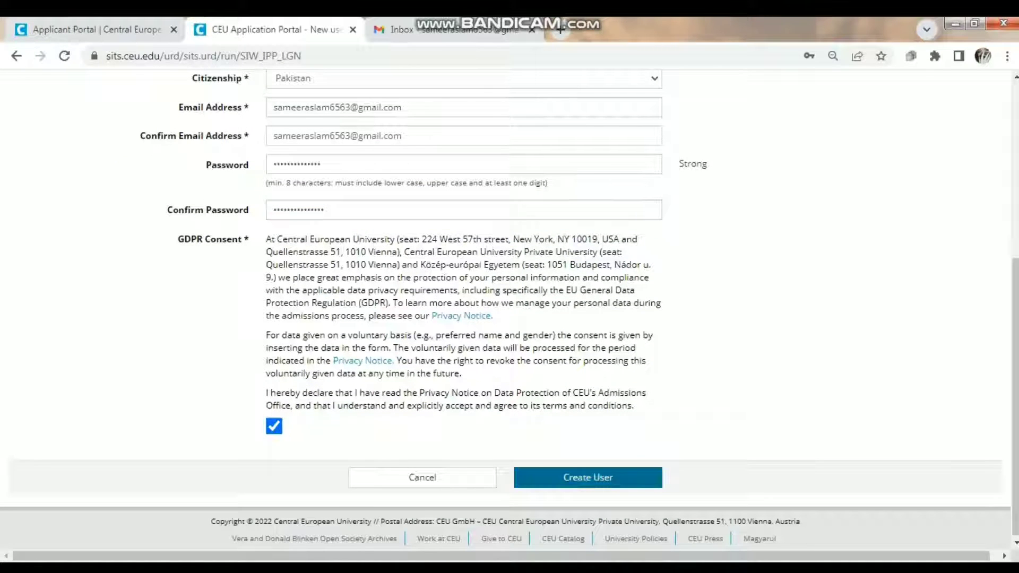
pyautogui.click(588, 478)
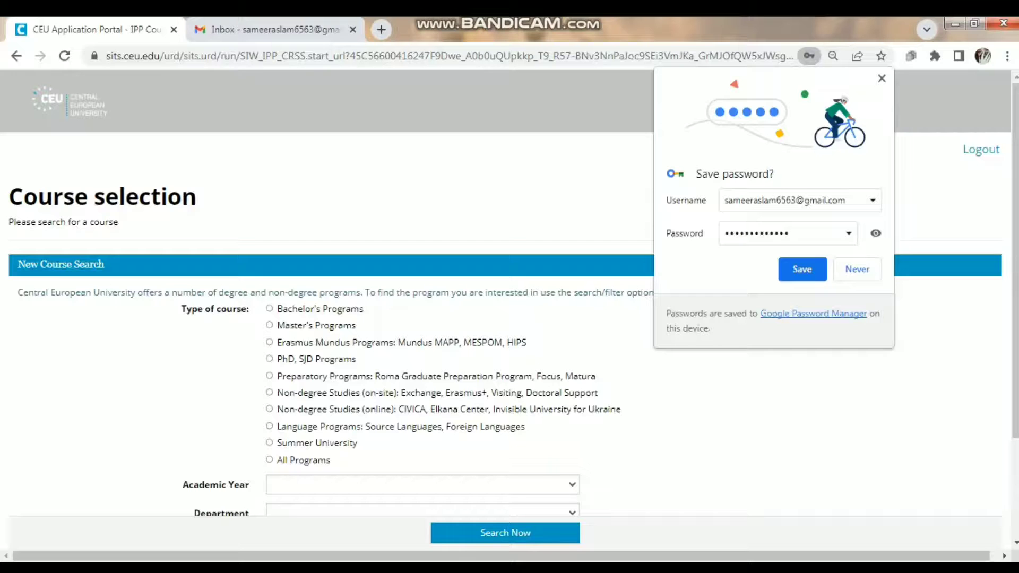
# - Save the browser login and filter the course search to Master's Programs with a year and department
pyautogui.press('Return')
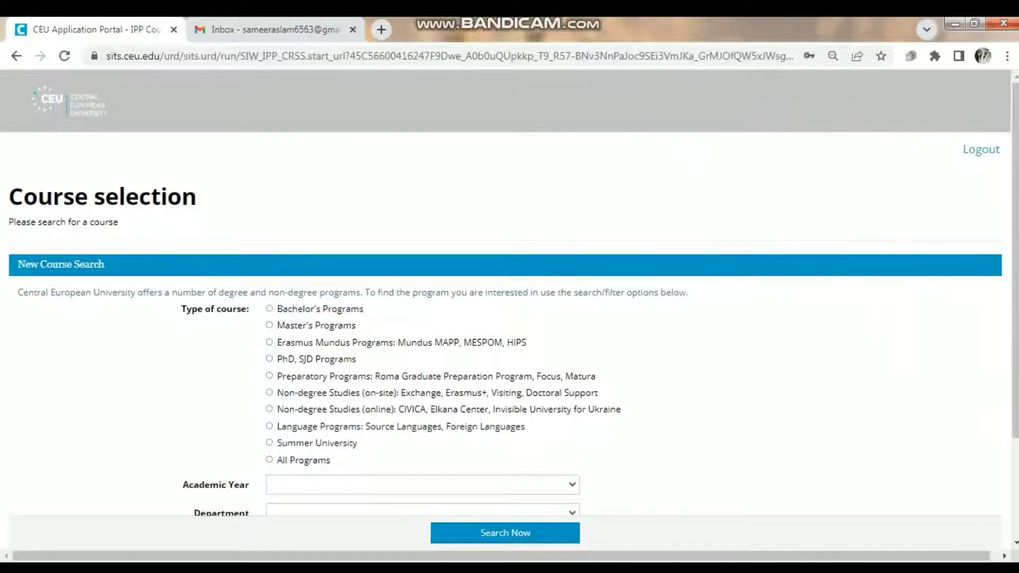
pyautogui.hotkey('ctrl', '-')
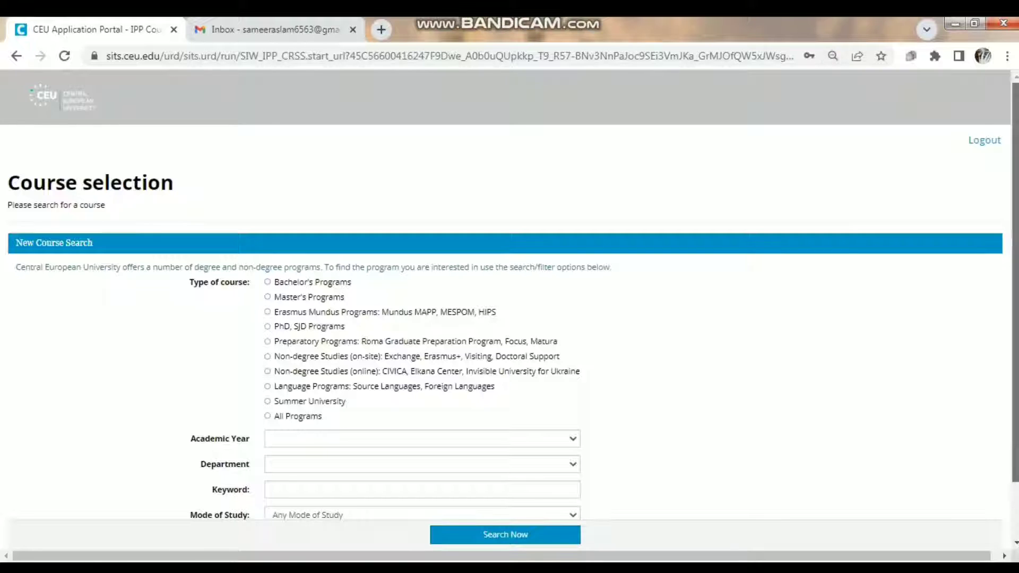
pyautogui.scroll(-2, 509, 318)
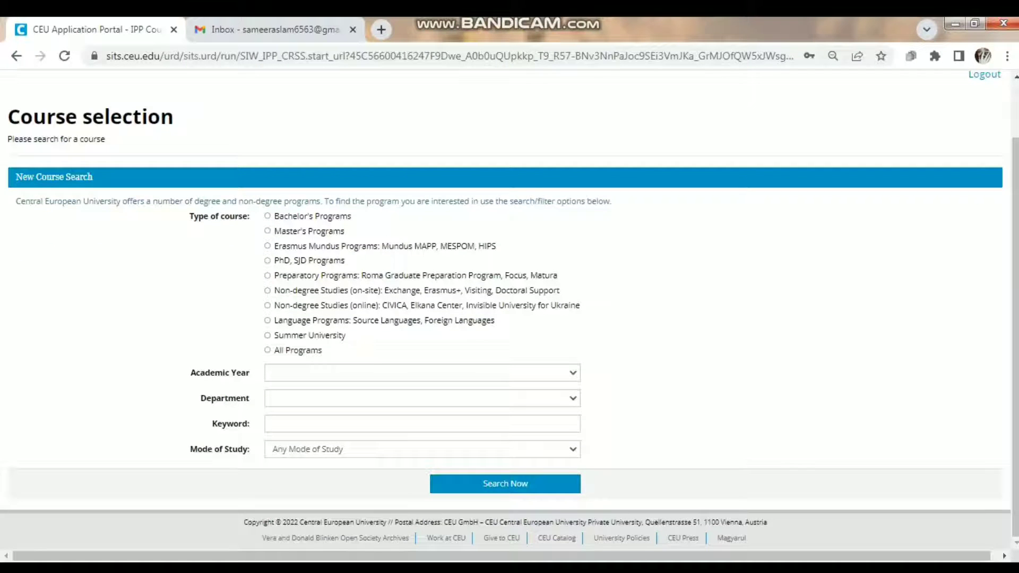
pyautogui.click(267, 231)
pyautogui.click(422, 373)
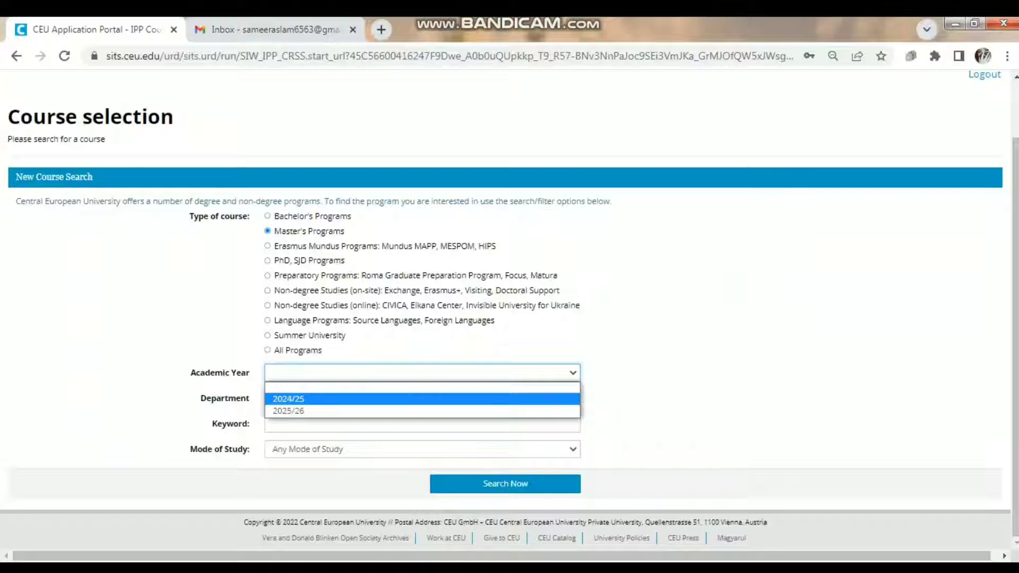
pyautogui.click(423, 399)
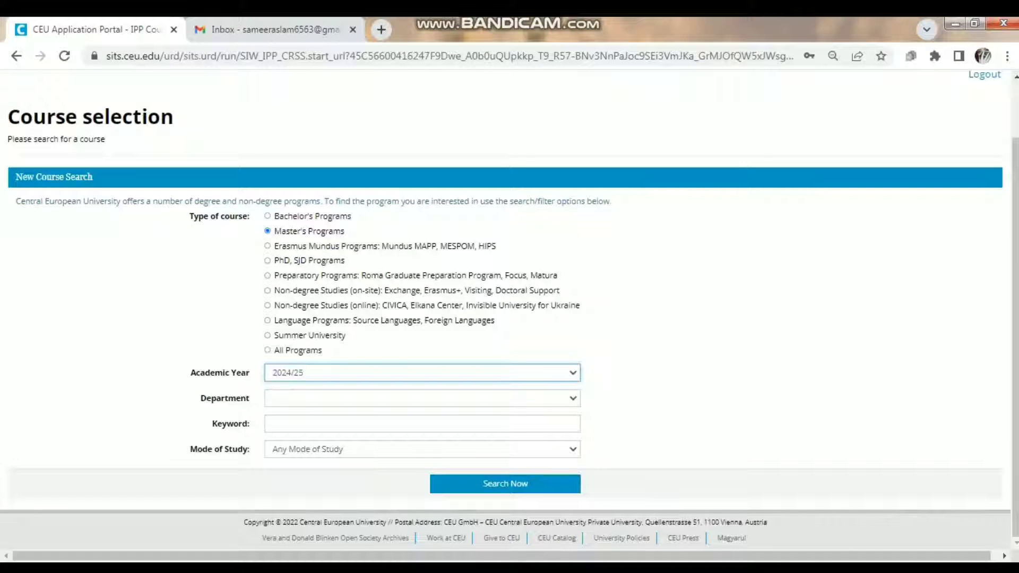
pyautogui.click(422, 398)
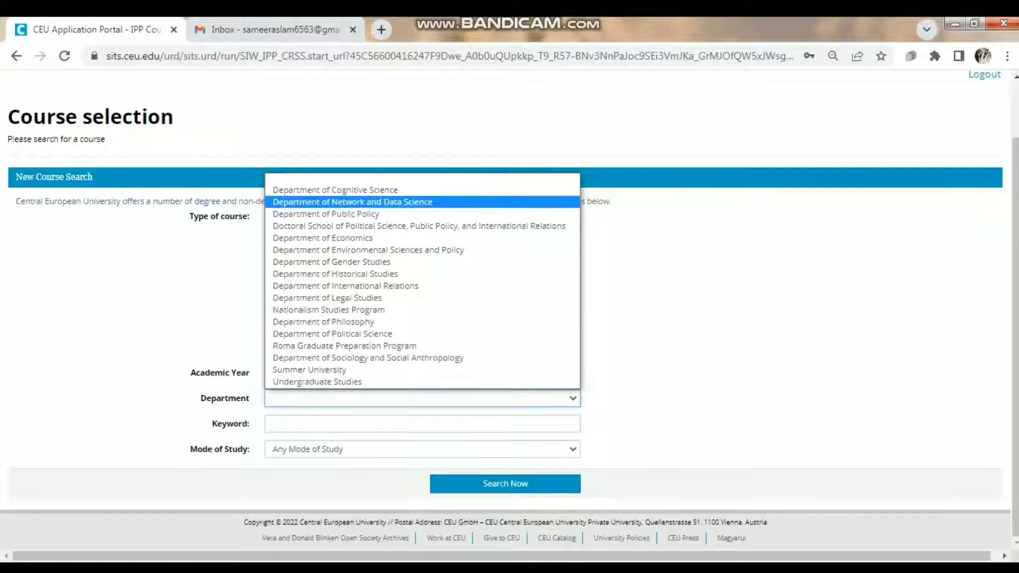
pyautogui.press('Return')
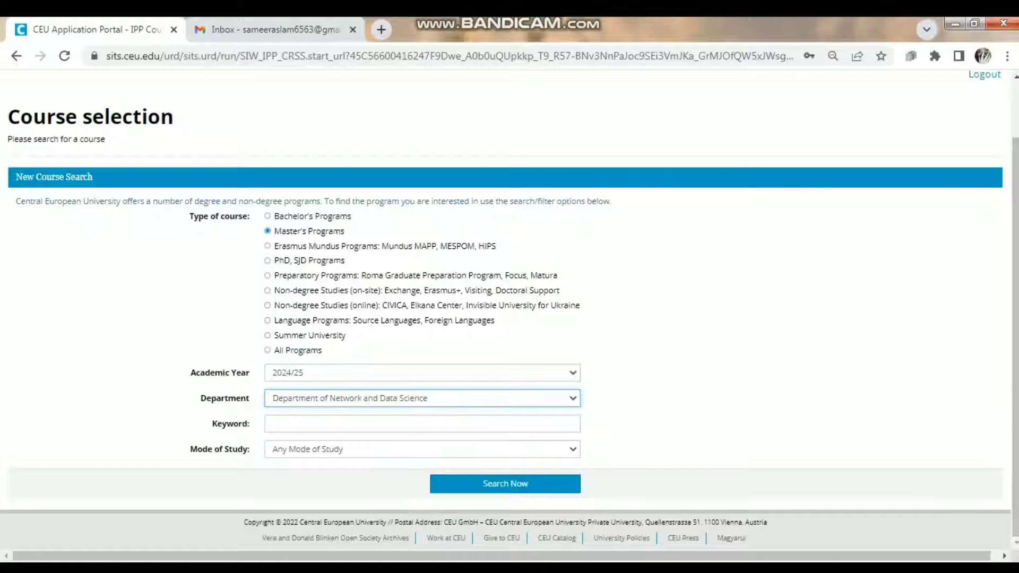
# - Restrict to full-time, change the year to 2025/26, search, and open MA in Politics (two years)
pyautogui.click(272, 423)
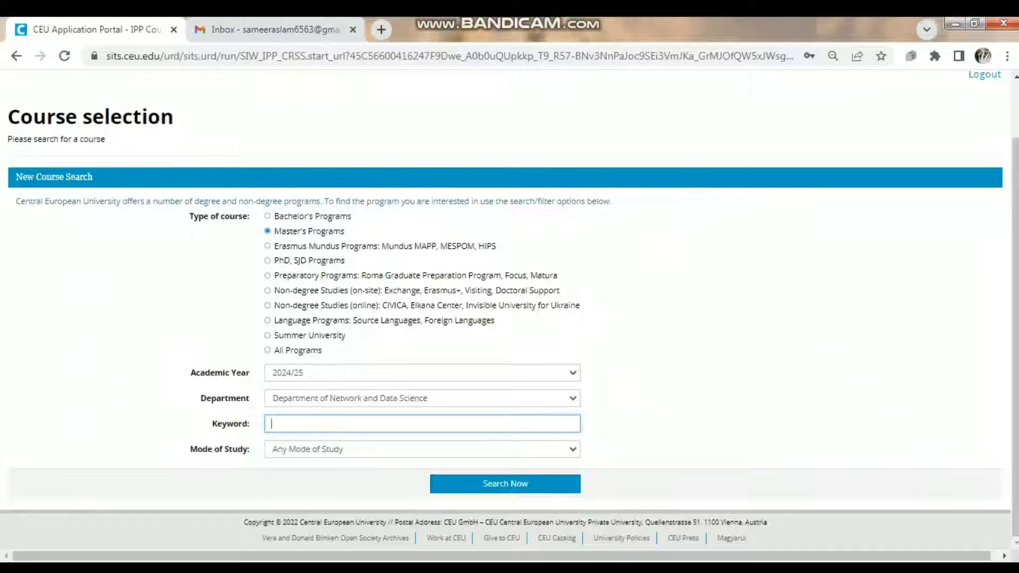
pyautogui.click(422, 450)
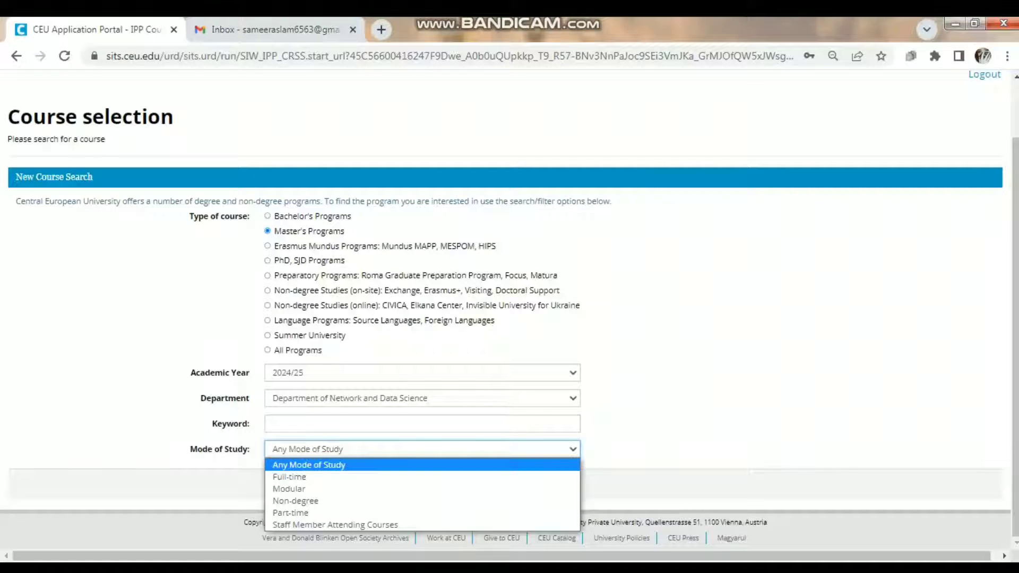
pyautogui.click(289, 477)
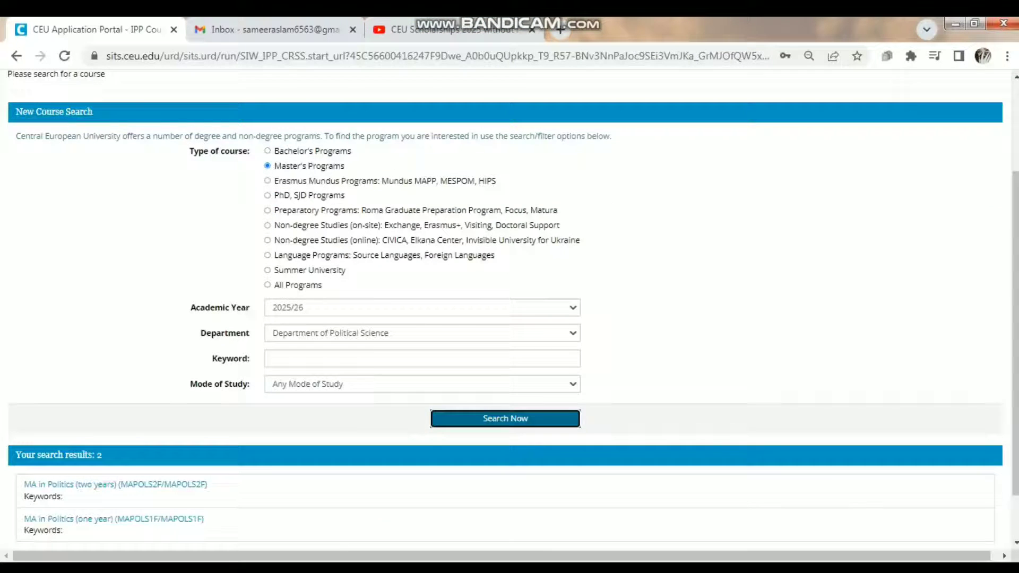
pyautogui.click(422, 307)
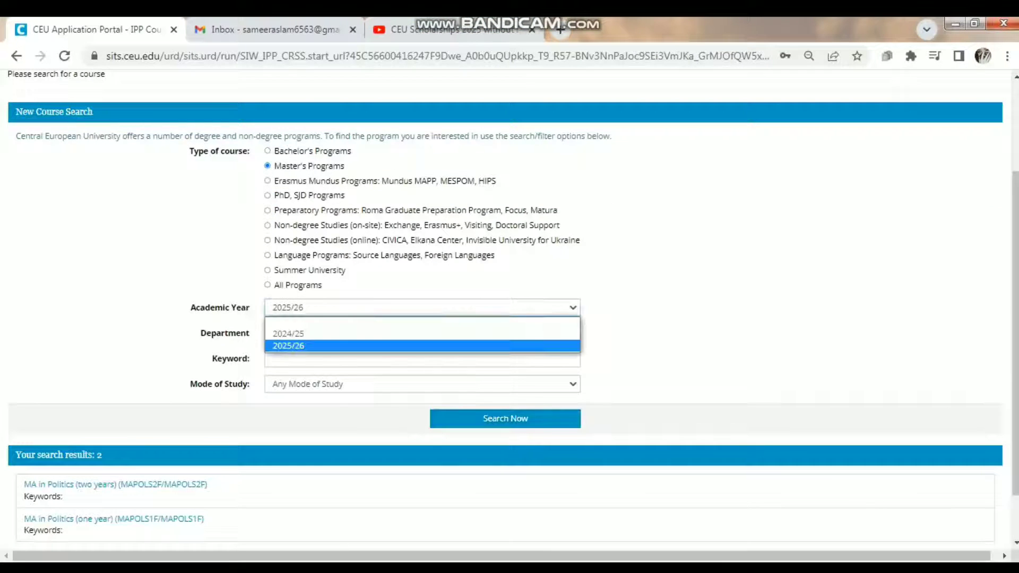
pyautogui.press('Return')
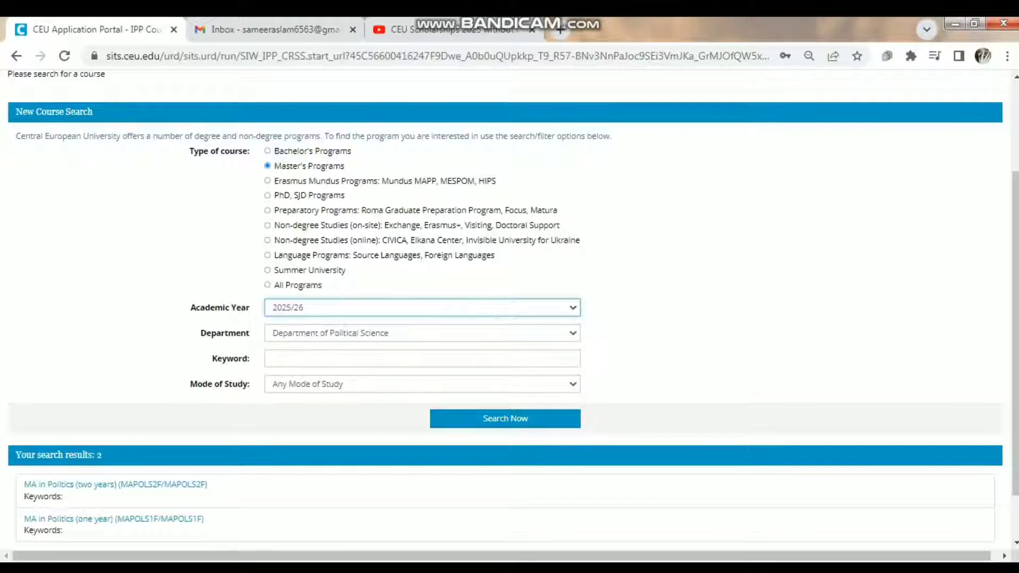
pyautogui.click(505, 418)
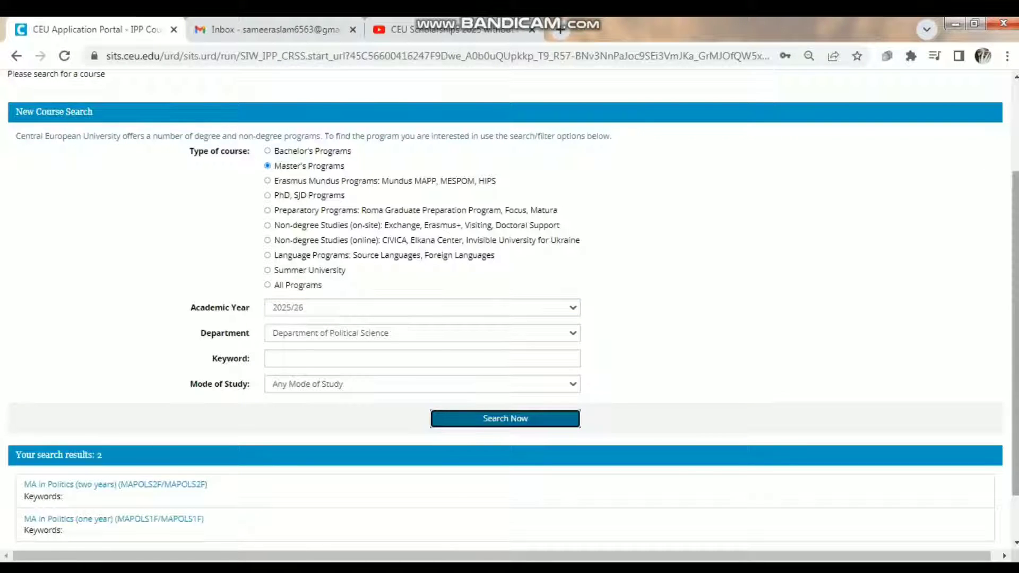
pyautogui.scroll(-2, 509, 307)
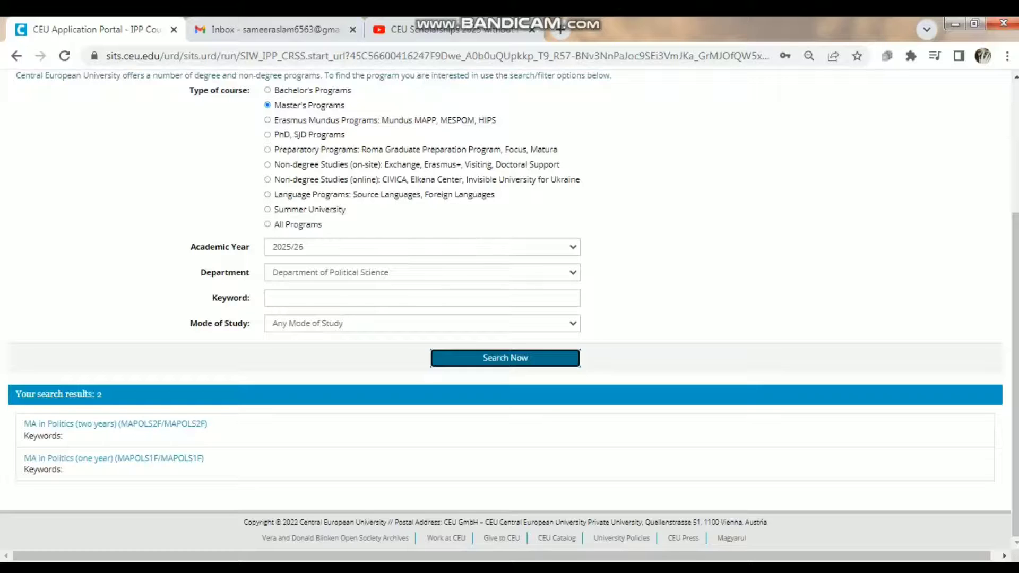
pyautogui.click(115, 424)
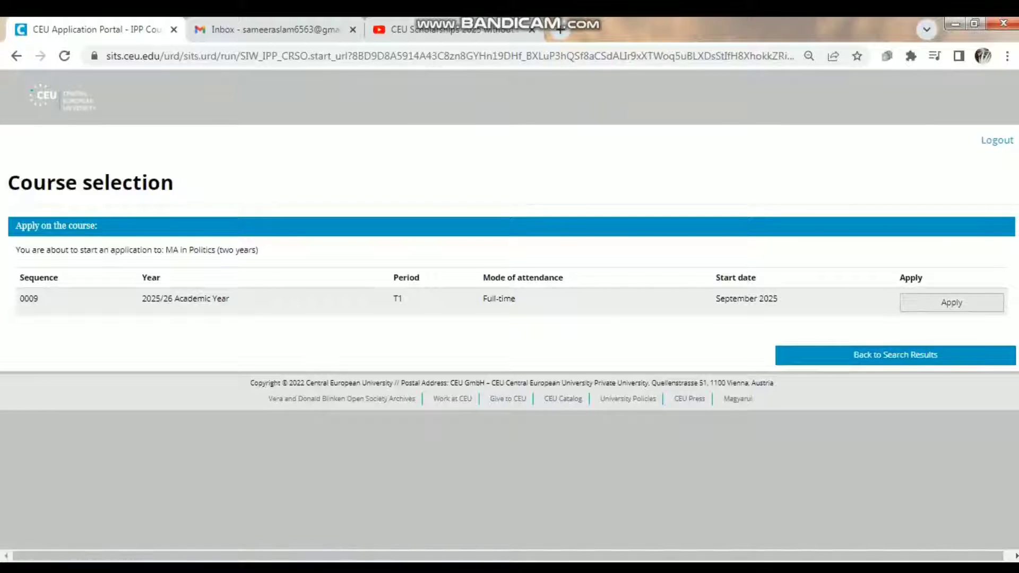
# - Apply for the 2025/26 full-time MA in Politics intake starting September 2025
pyautogui.click(951, 303)
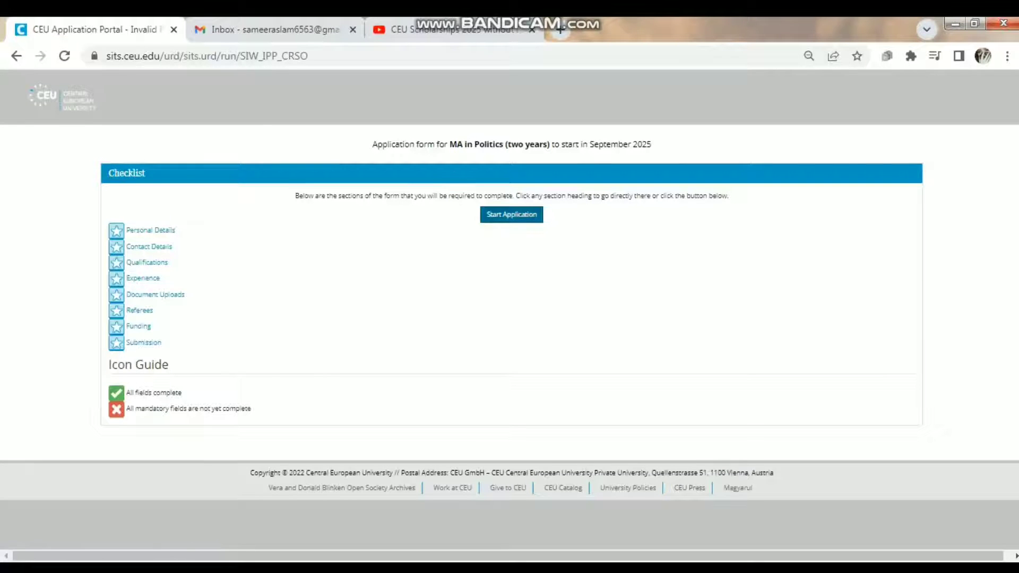
# - Open the Personal Details form and set preferred pronouns to he/him
pyautogui.click(511, 214)
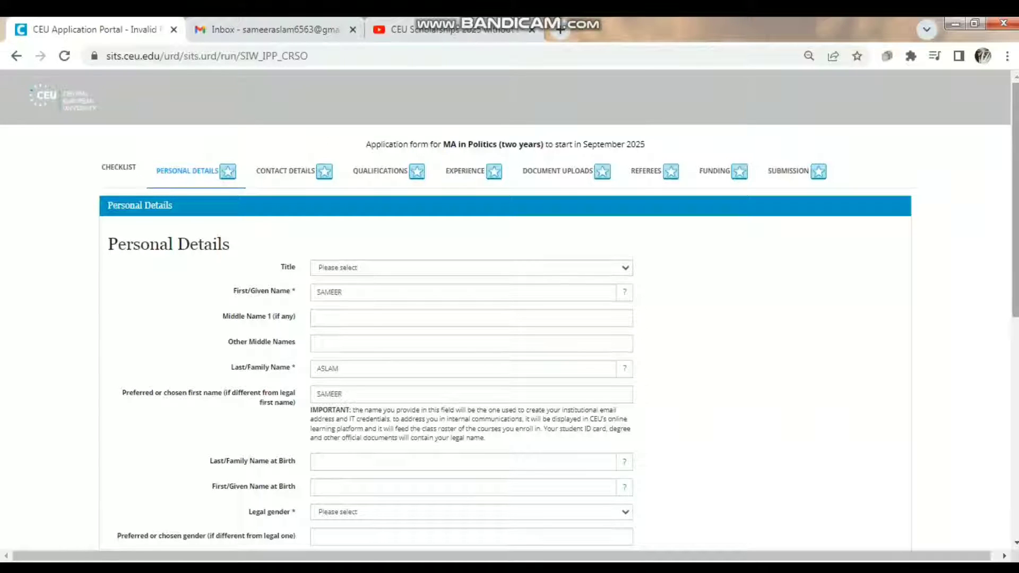
pyautogui.scroll(-6, 509, 307)
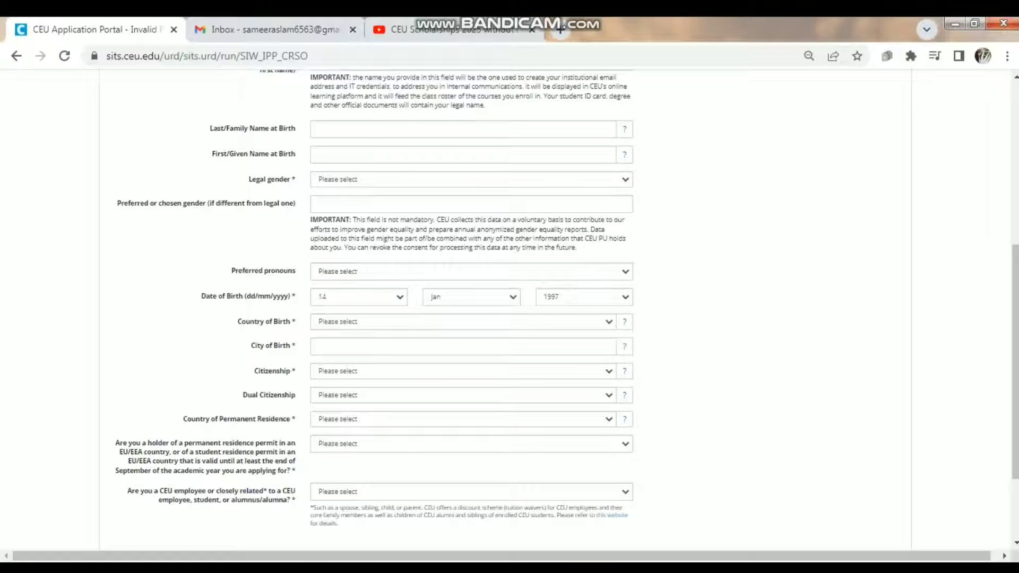
pyautogui.scroll(-2, 510, 308)
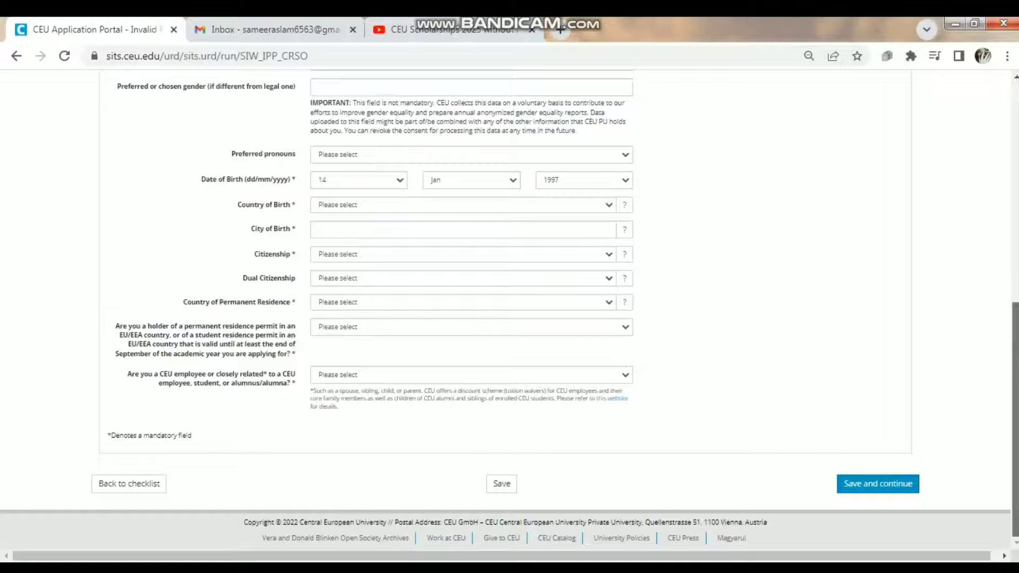
pyautogui.scroll(3, 509, 308)
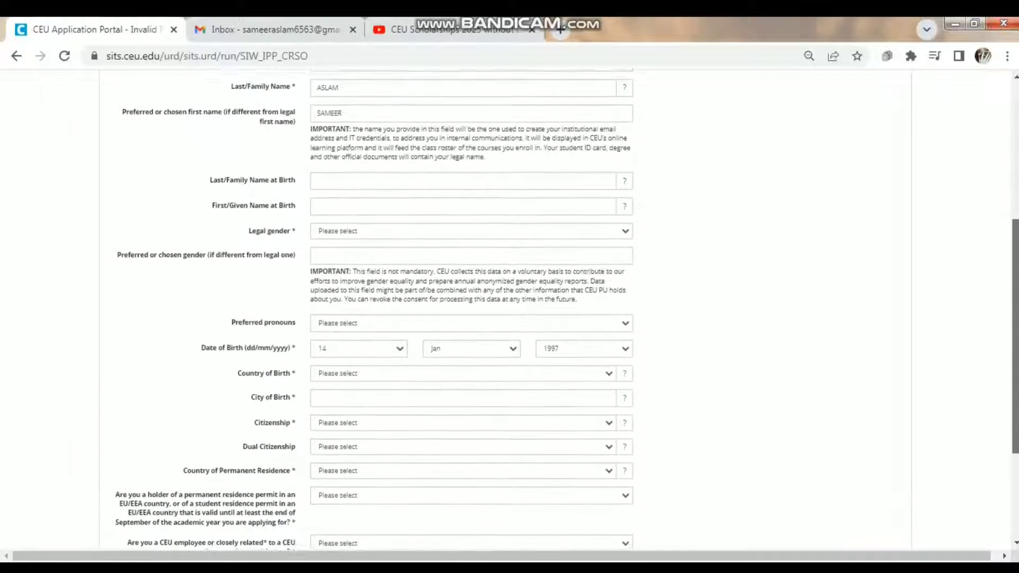
pyautogui.scroll(3, 509, 308)
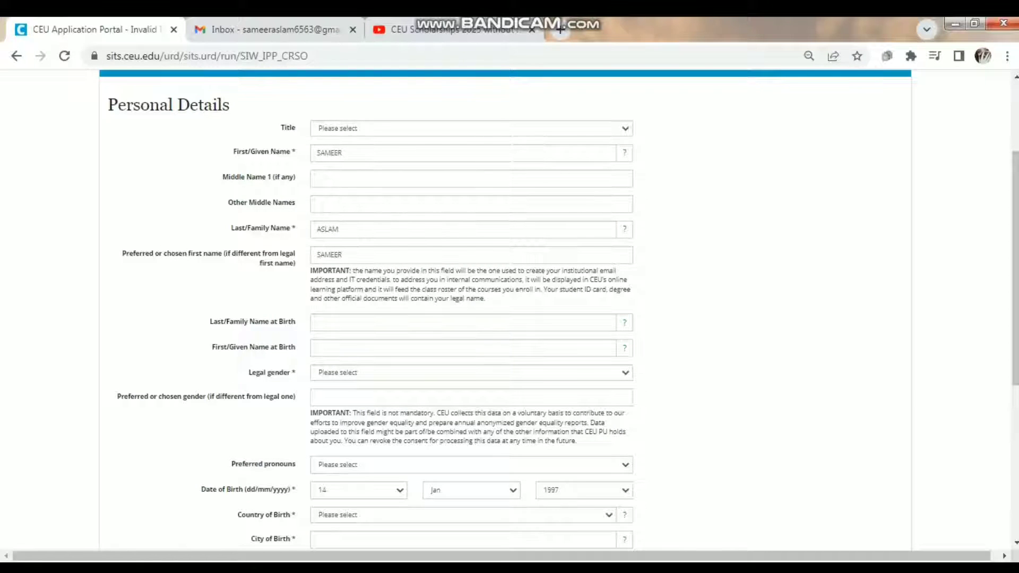
pyautogui.click(471, 465)
pyautogui.press('Down')
pyautogui.press('Down')
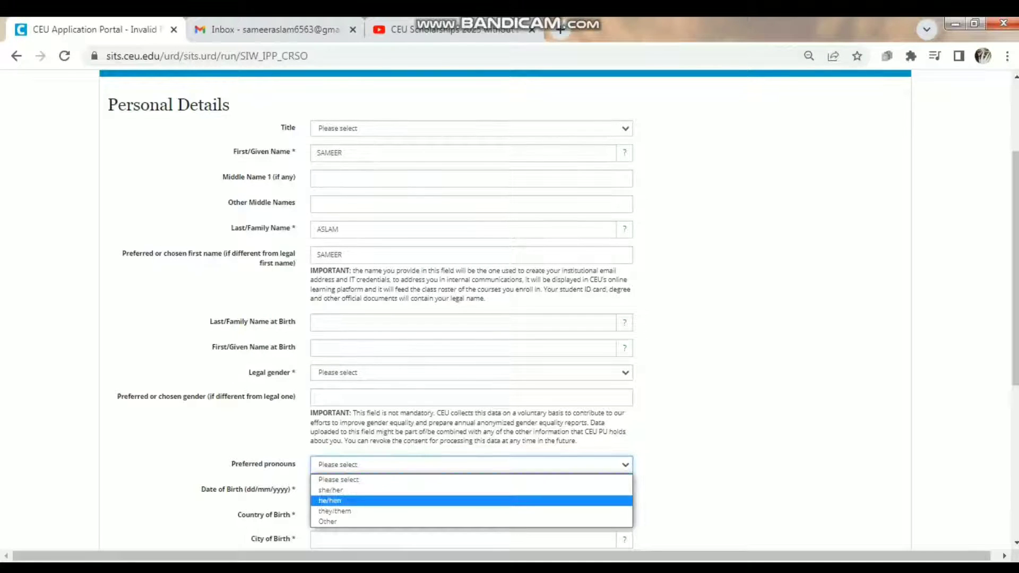
pyautogui.press('Return')
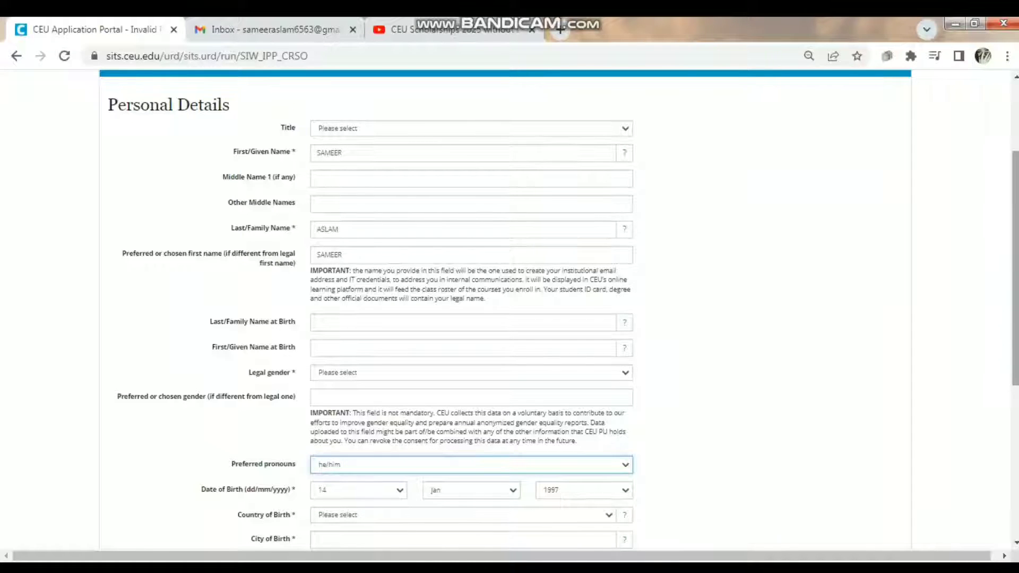
# - Zoom the form to 75%, set legal gender to Male and city of birth to Rawalpindi
pyautogui.scroll(-1, 506, 309)
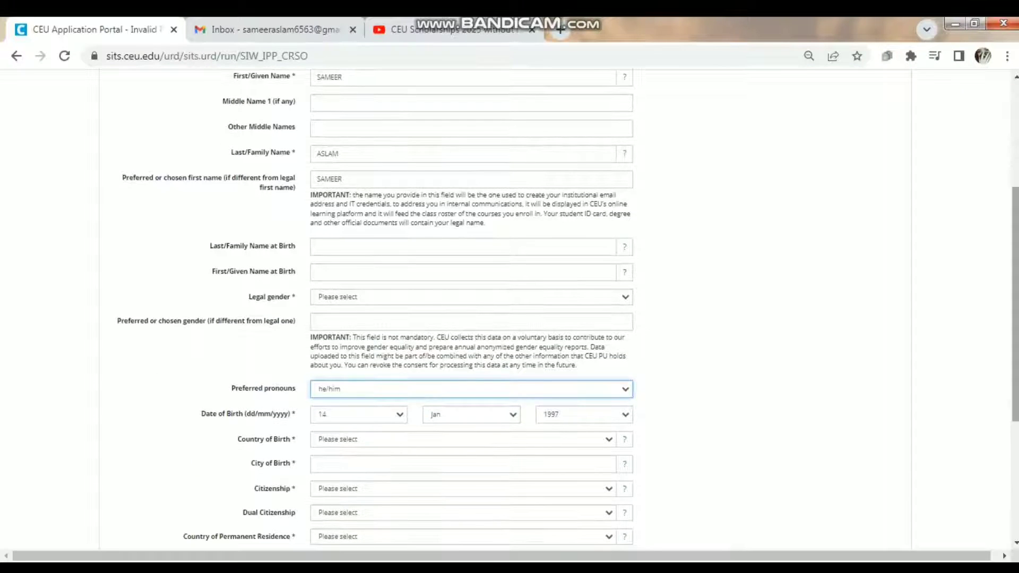
pyautogui.hotkey('ctrl', '+')
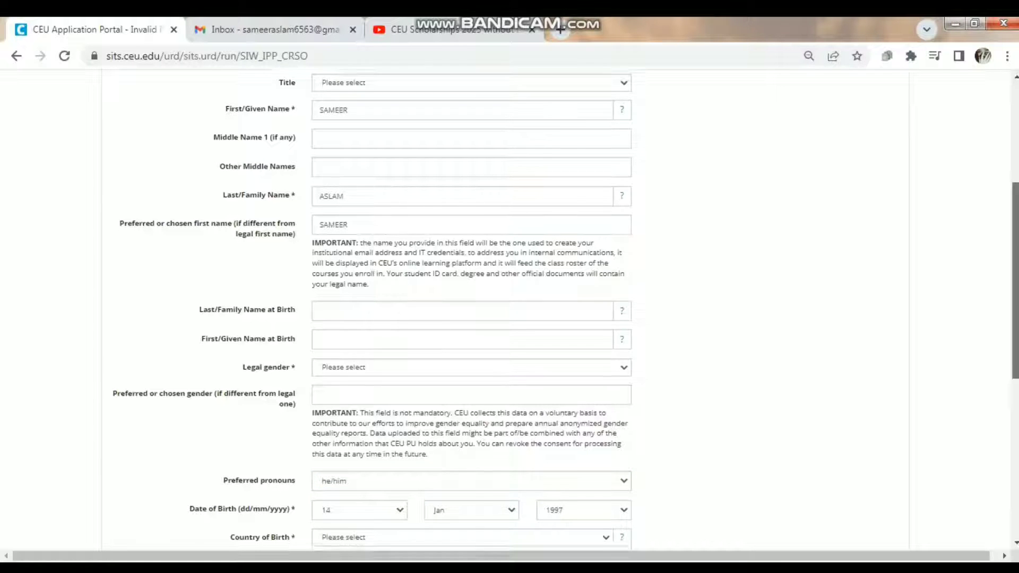
pyautogui.scroll(-5, 509, 312)
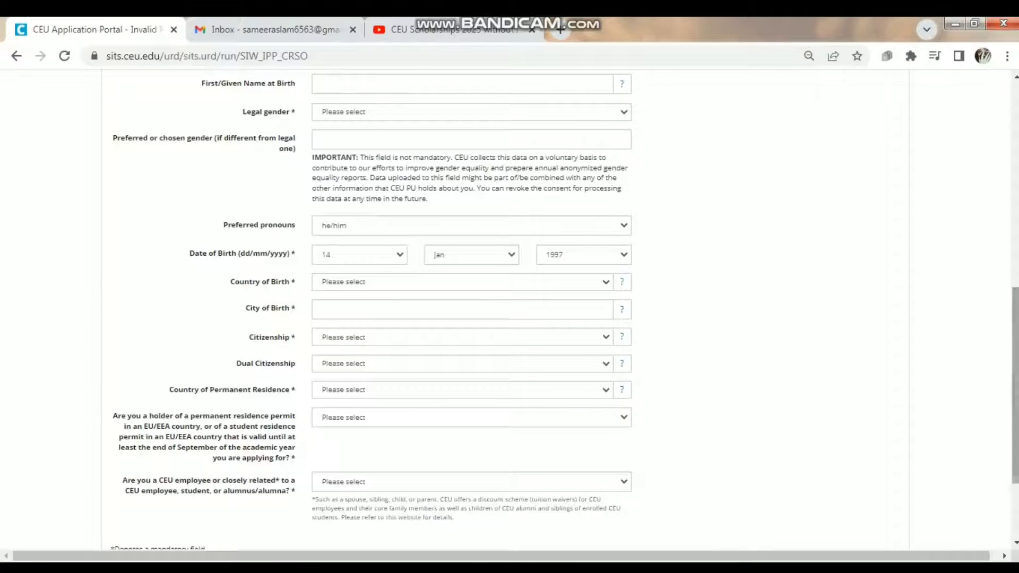
pyautogui.click(467, 112)
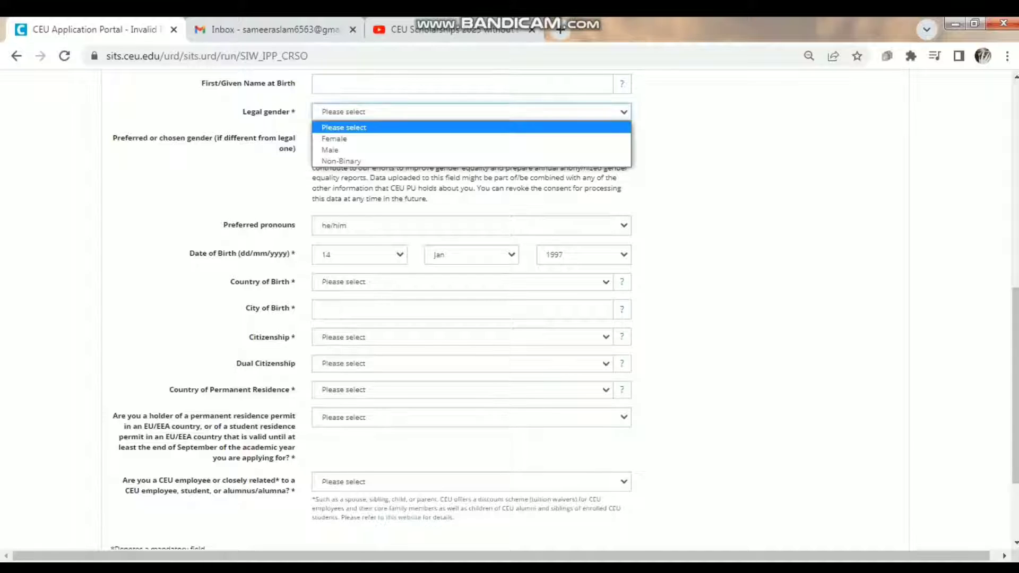
pyautogui.click(339, 151)
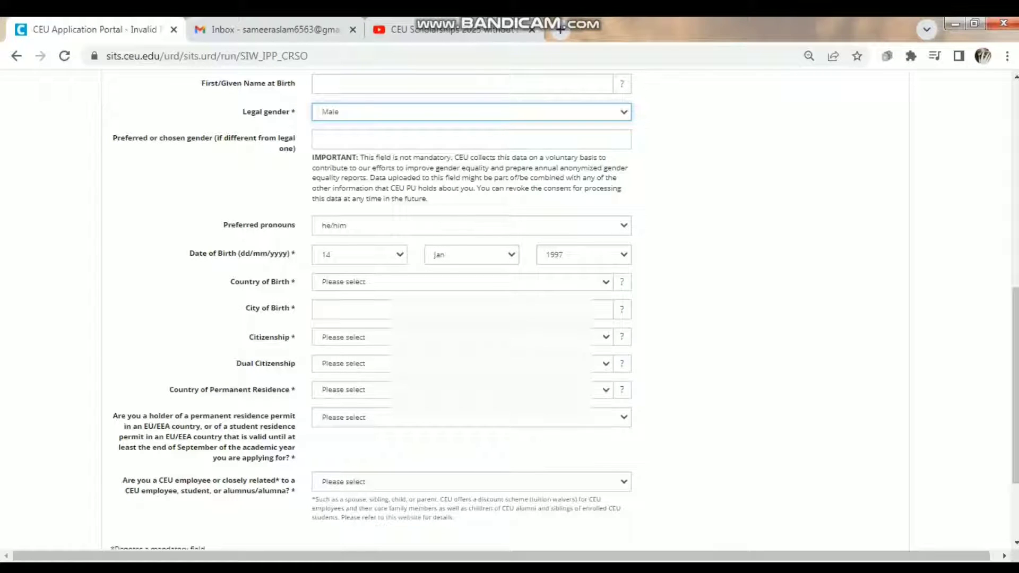
pyautogui.click(350, 309)
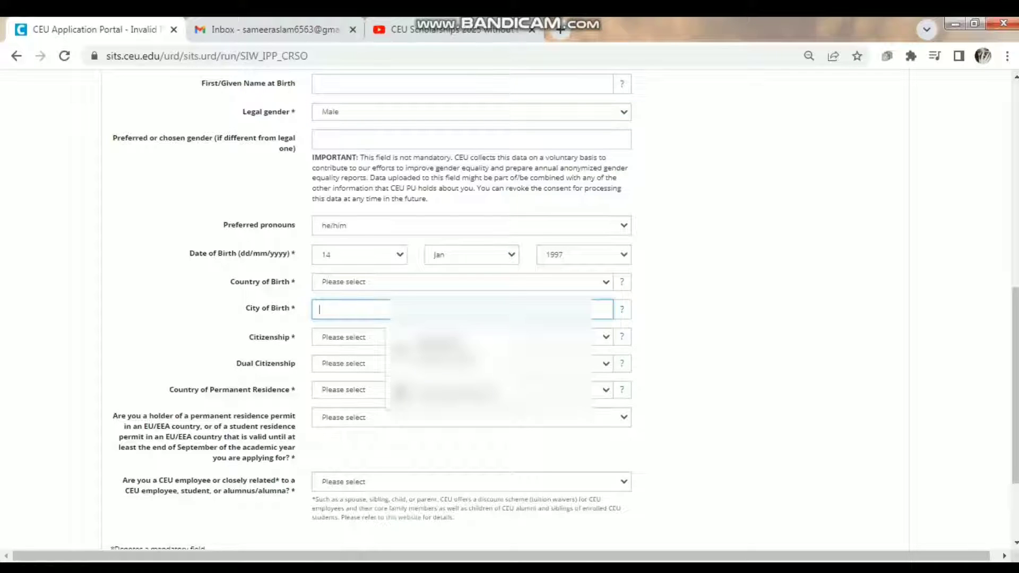
pyautogui.write('Rawa')
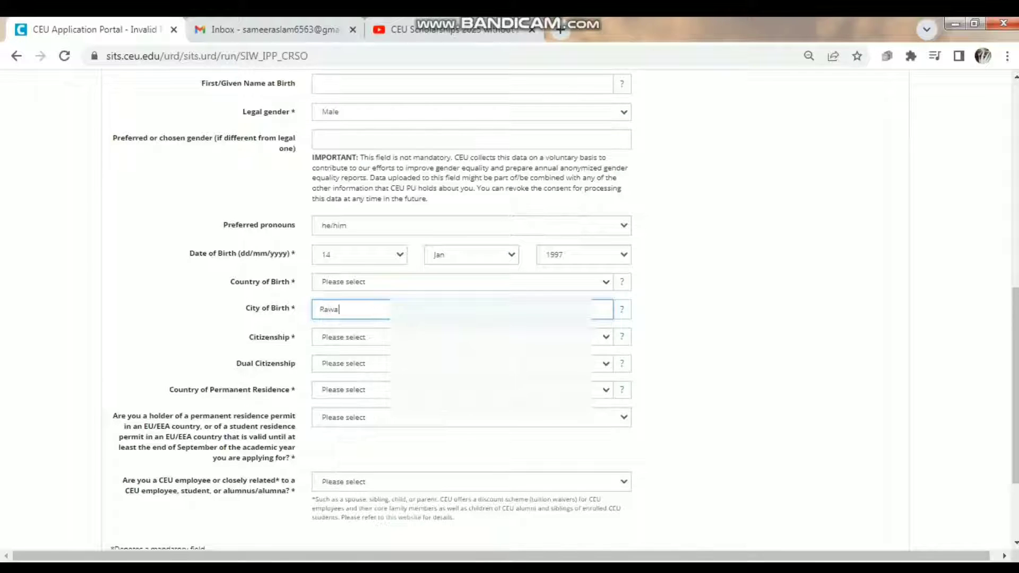
pyautogui.write('lpindi')
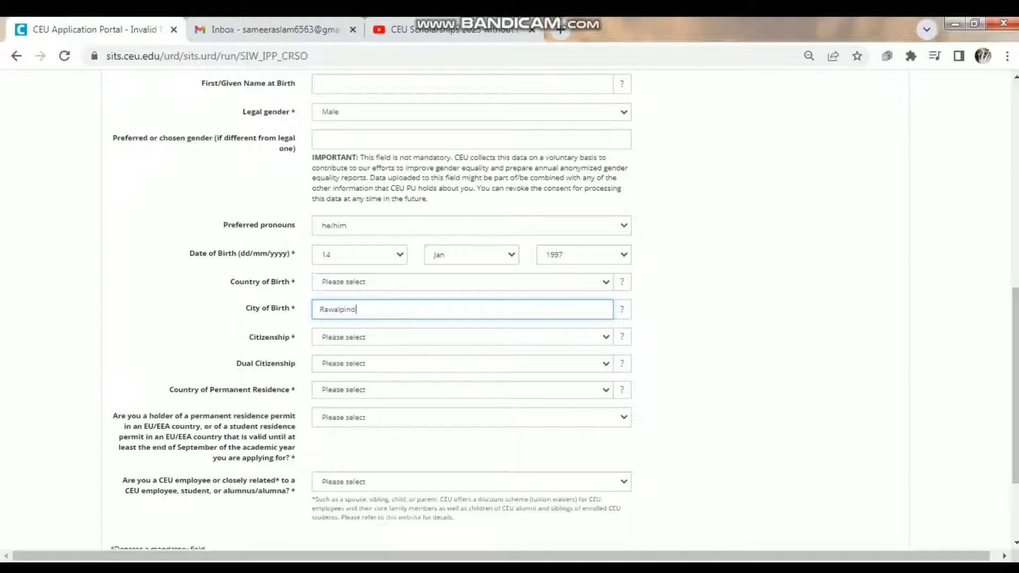
# - Choose Pakistan for citizenship and permanent residence, and answer No to the residence-permit question
pyautogui.click(461, 337)
pyautogui.press('p')
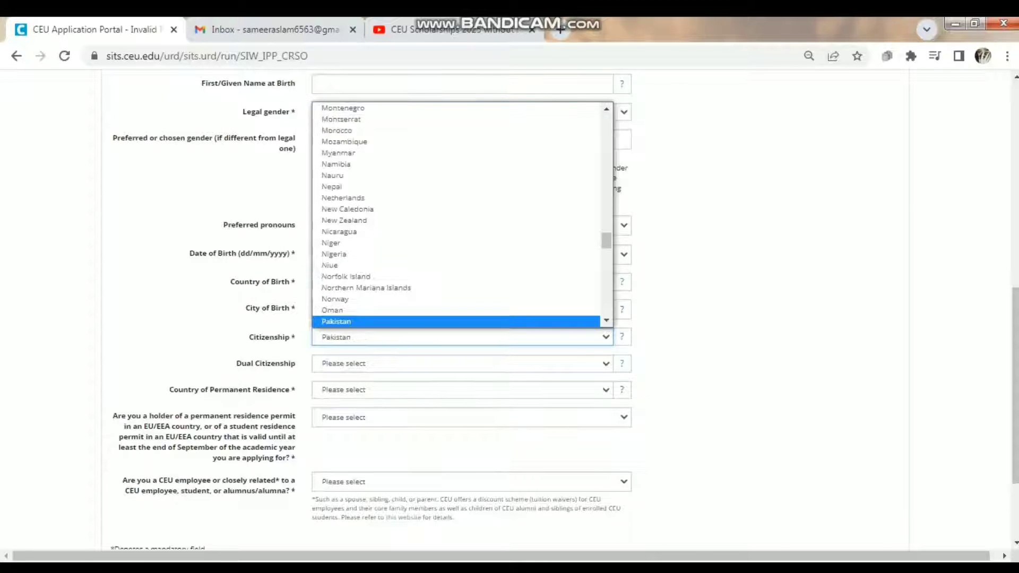
pyautogui.press('Return')
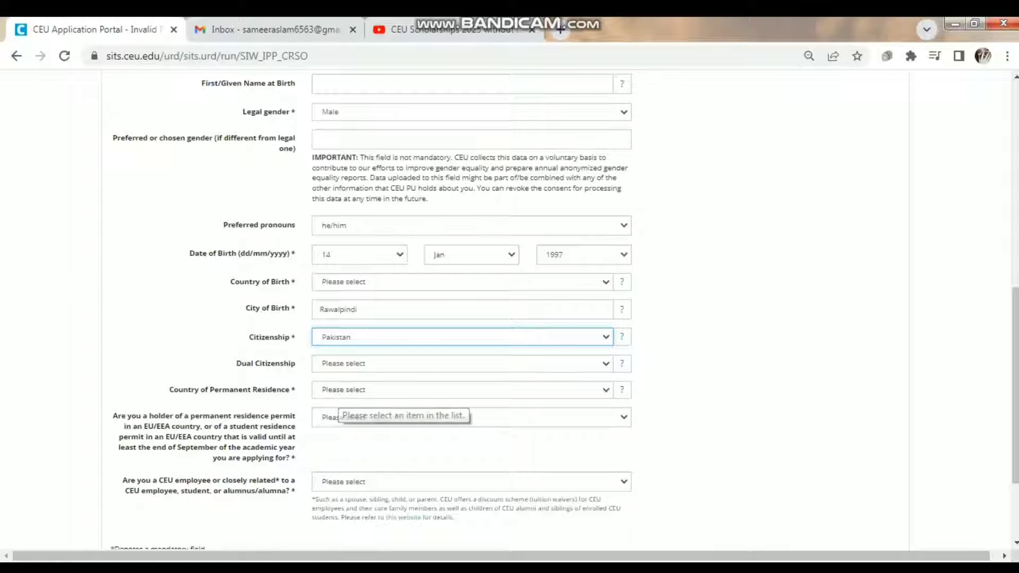
pyautogui.click(339, 392)
pyautogui.press('p')
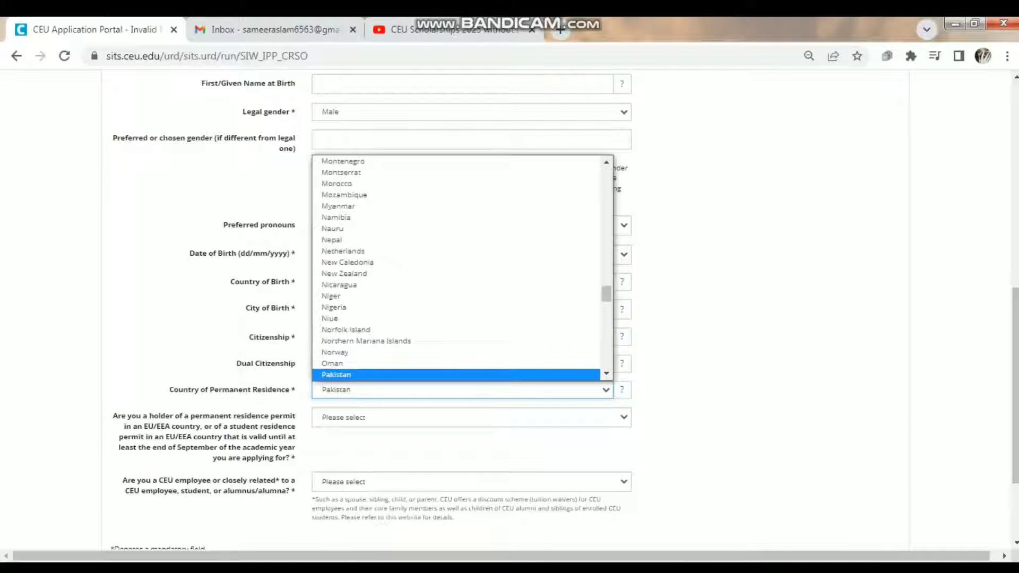
pyautogui.press('Return')
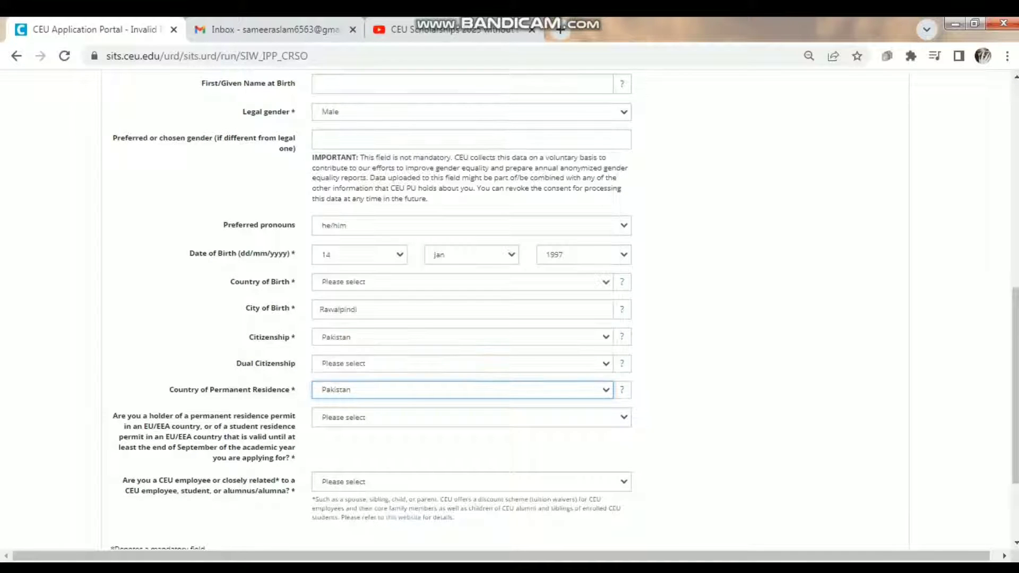
pyautogui.click(472, 417)
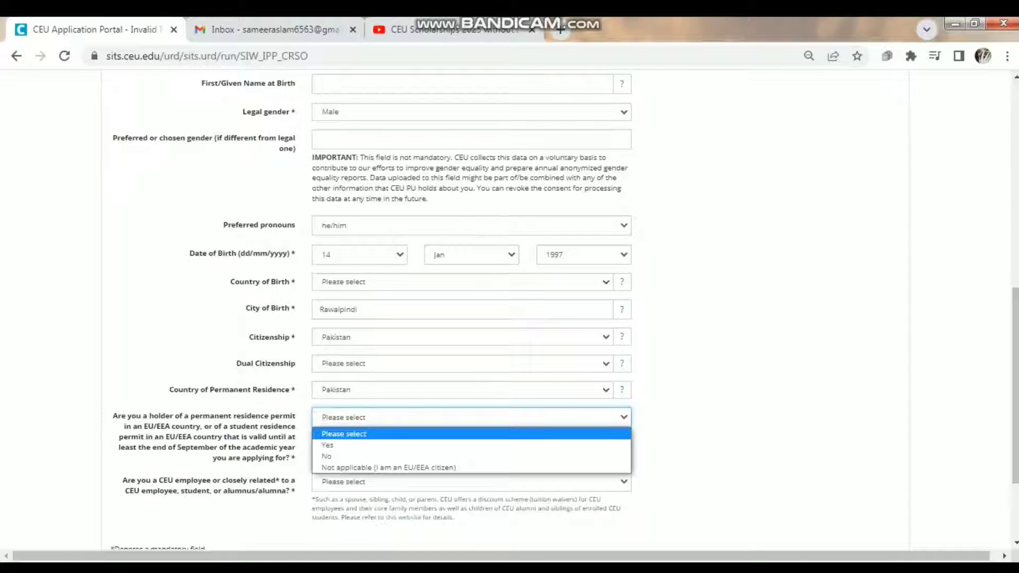
pyautogui.click(471, 457)
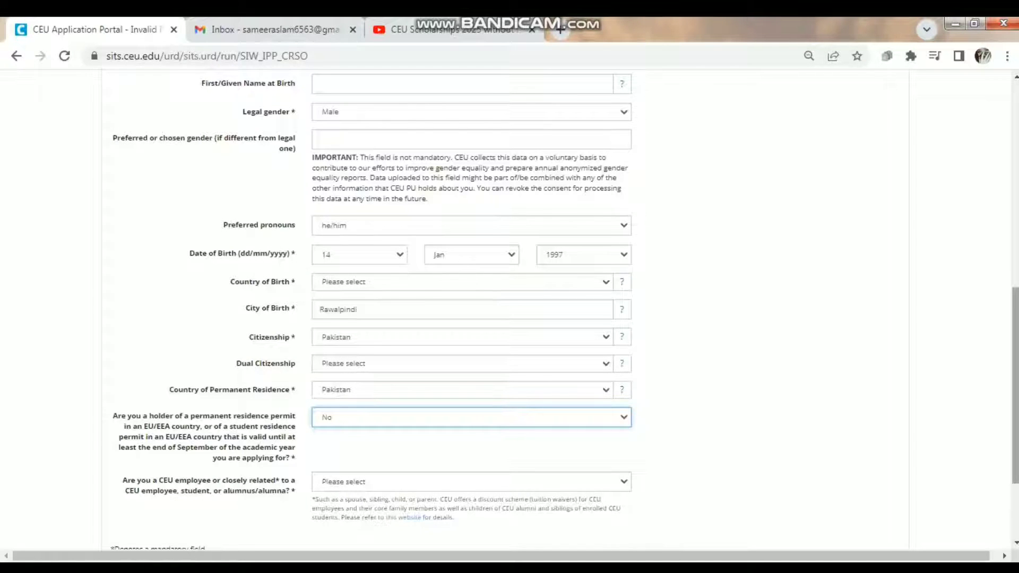
pyautogui.scroll(-3, 509, 310)
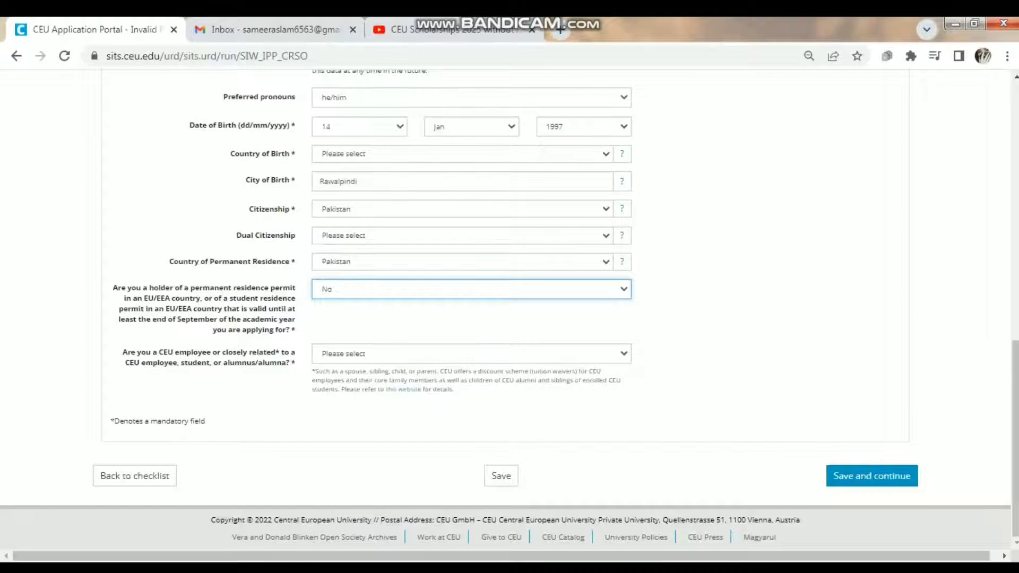
# - Answer No to the CEU employee relation question and save the personal details
pyautogui.click(471, 353)
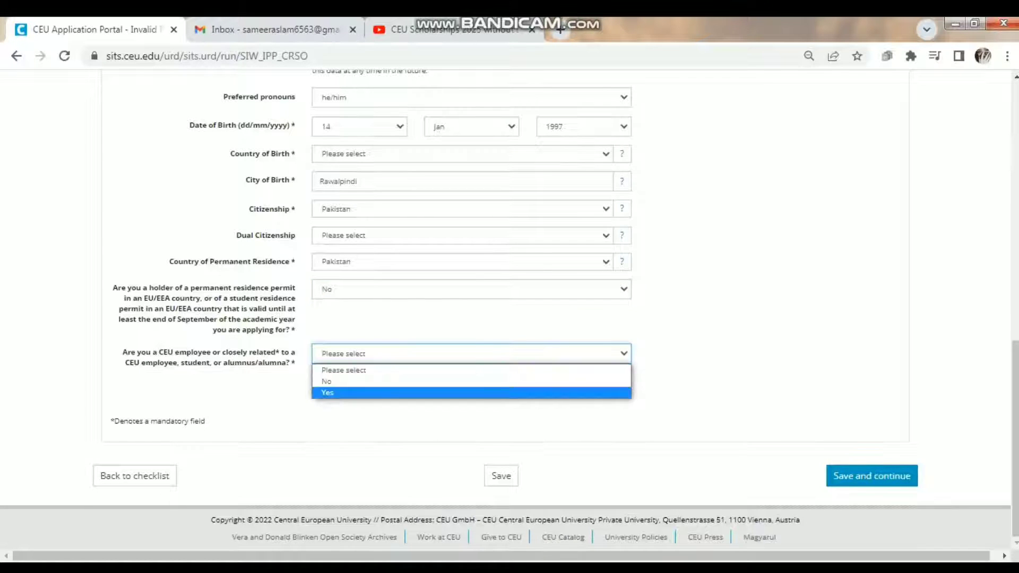
pyautogui.click(471, 382)
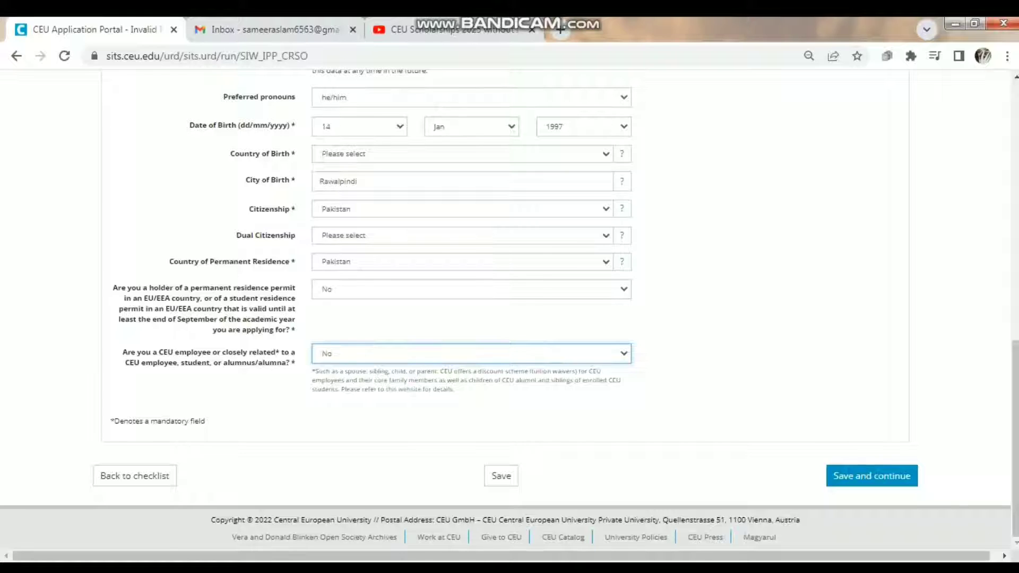
pyautogui.click(501, 475)
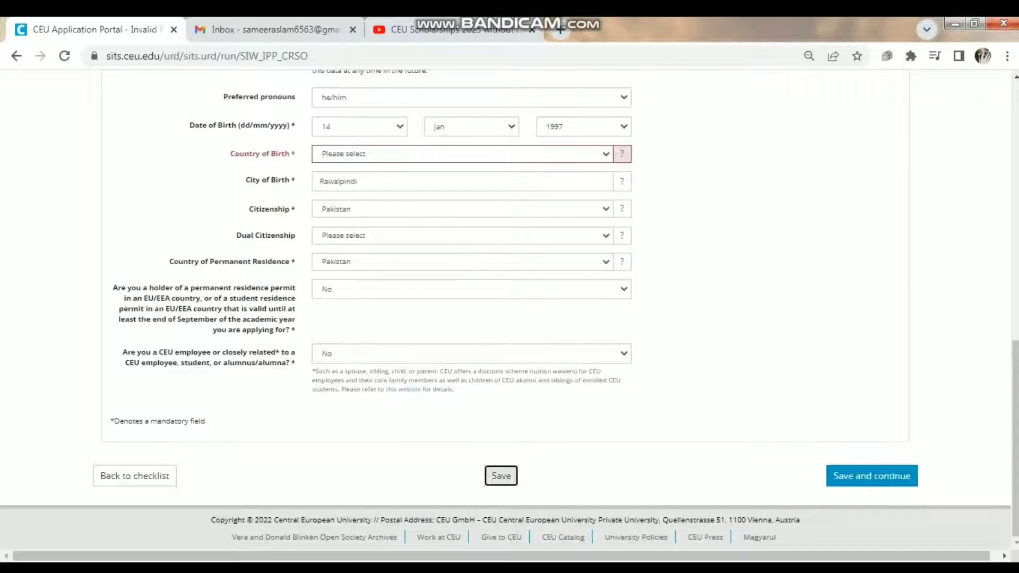
# - Set Country of Birth to Pakistan, then save and continue to Contact Details
pyautogui.click(461, 153)
pyautogui.press('p')
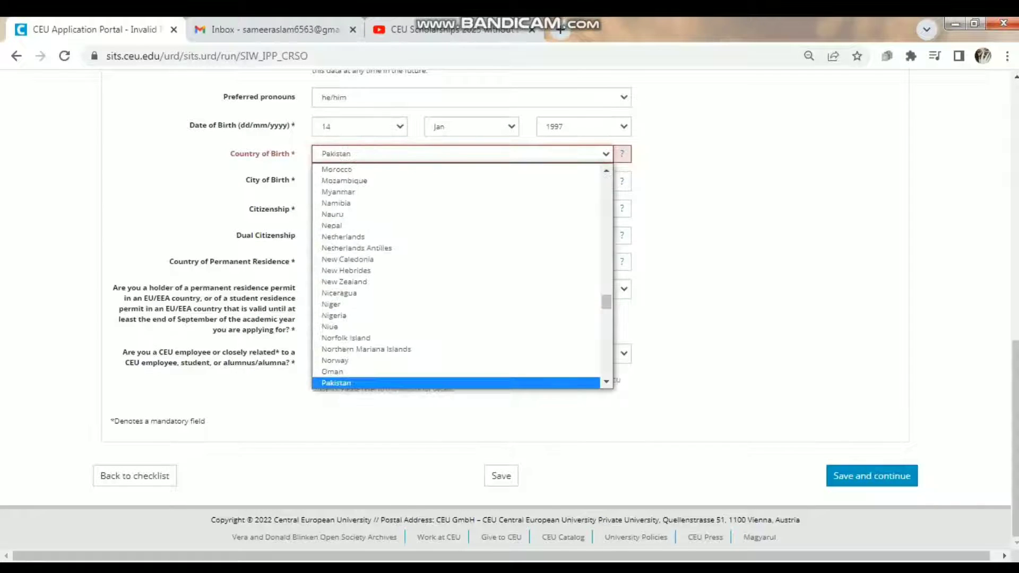
pyautogui.press('Up')
pyautogui.press('Up')
pyautogui.press('Down')
pyautogui.press('Down')
pyautogui.press('Return')
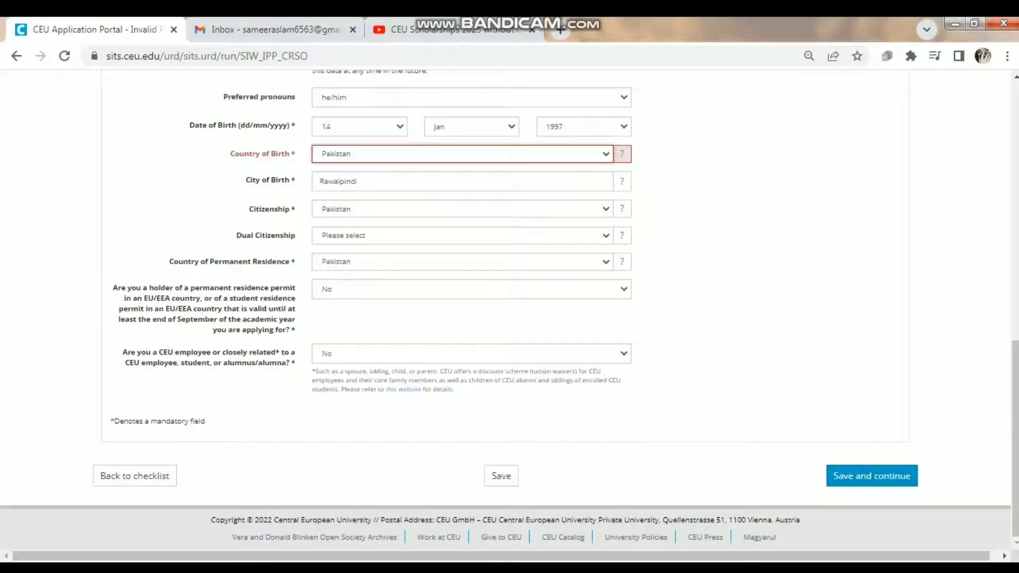
pyautogui.click(871, 475)
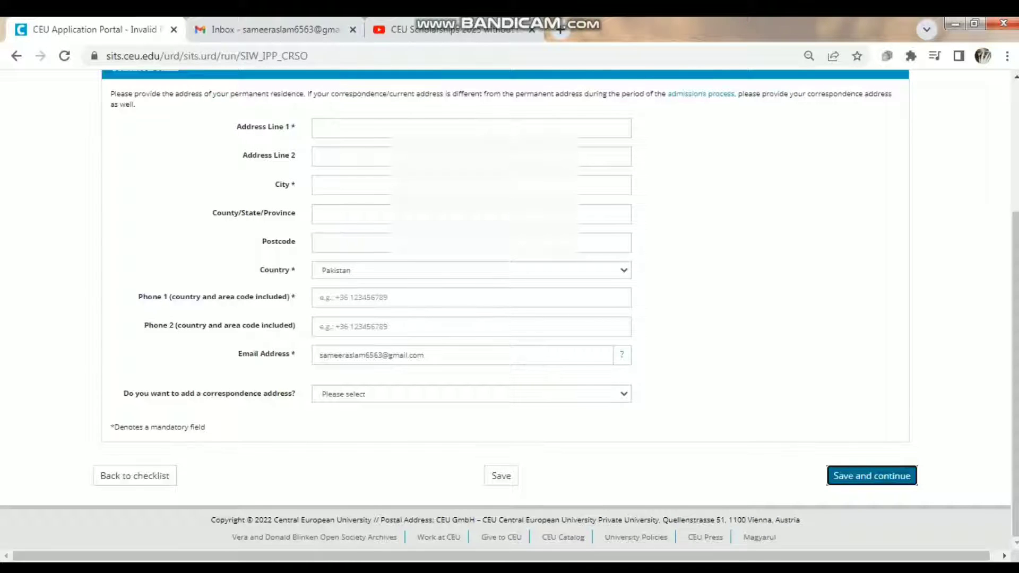
# - Enter 'rawalpindi, pakistan' as Address Line 1 and rawalpindi as the city
pyautogui.click(371, 127)
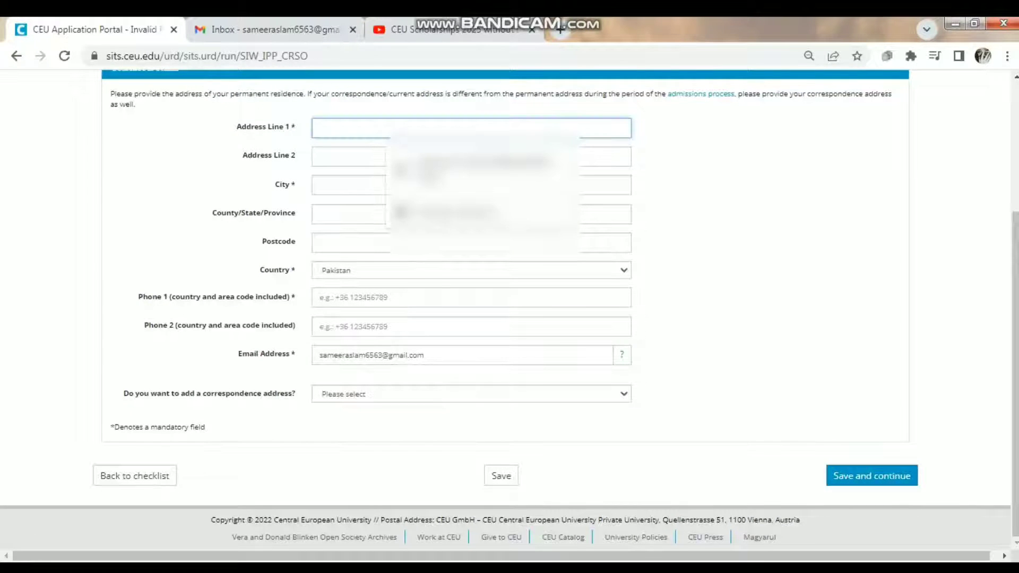
pyautogui.write('rawalpind')
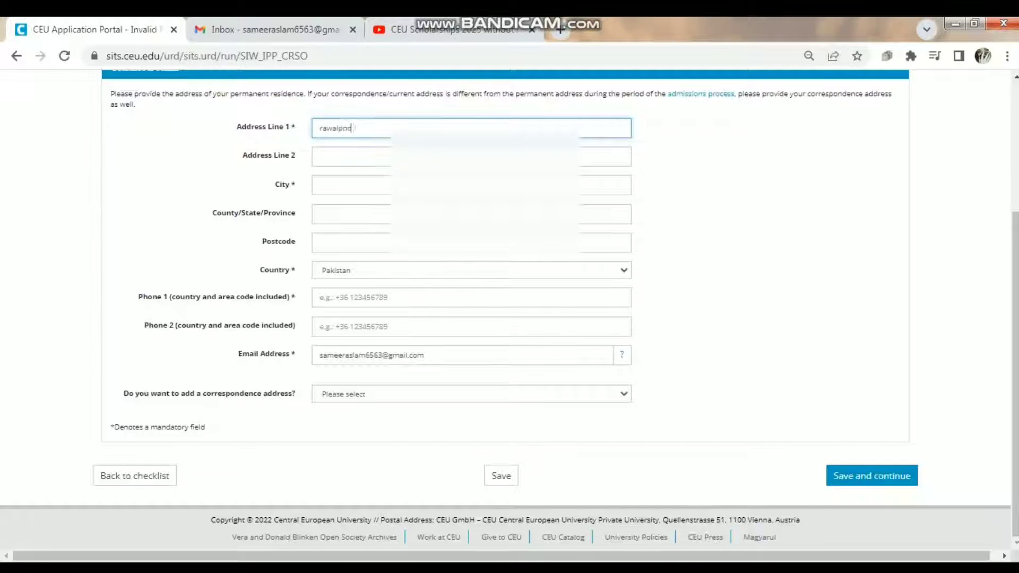
pyautogui.write('i,')
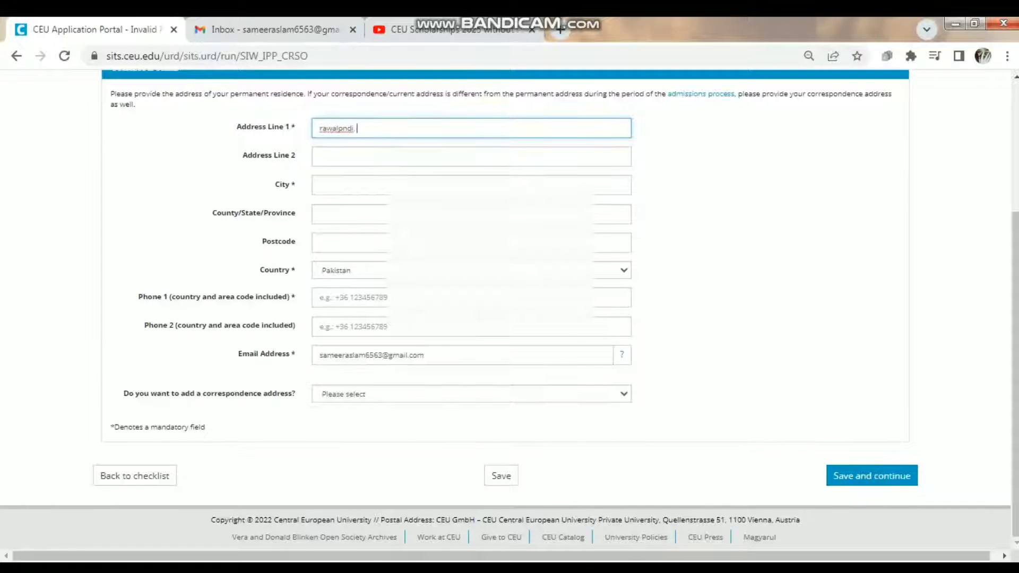
pyautogui.write(' pakistan')
pyautogui.click(339, 184)
pyautogui.write('raw')
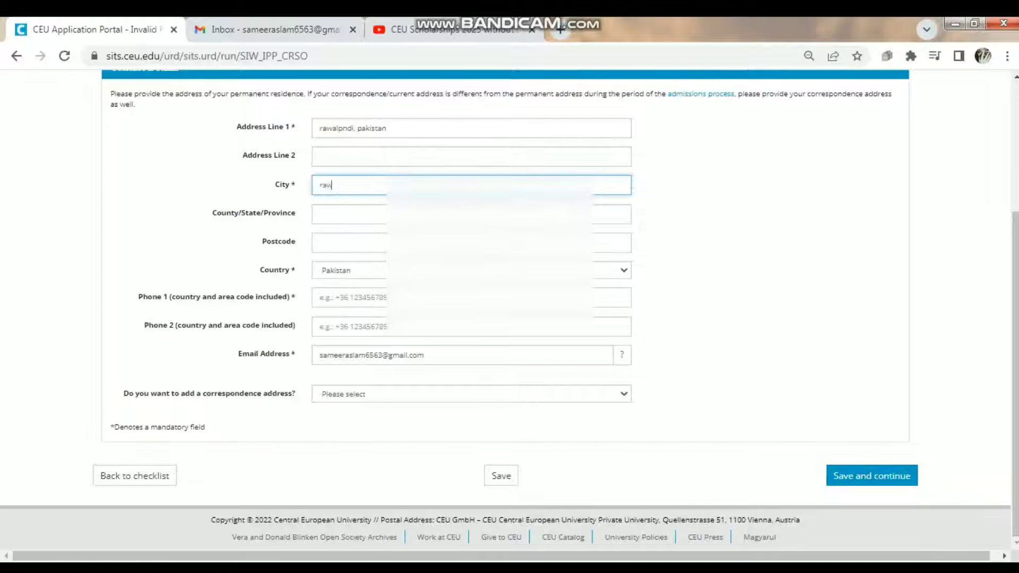
pyautogui.write('alpindi')
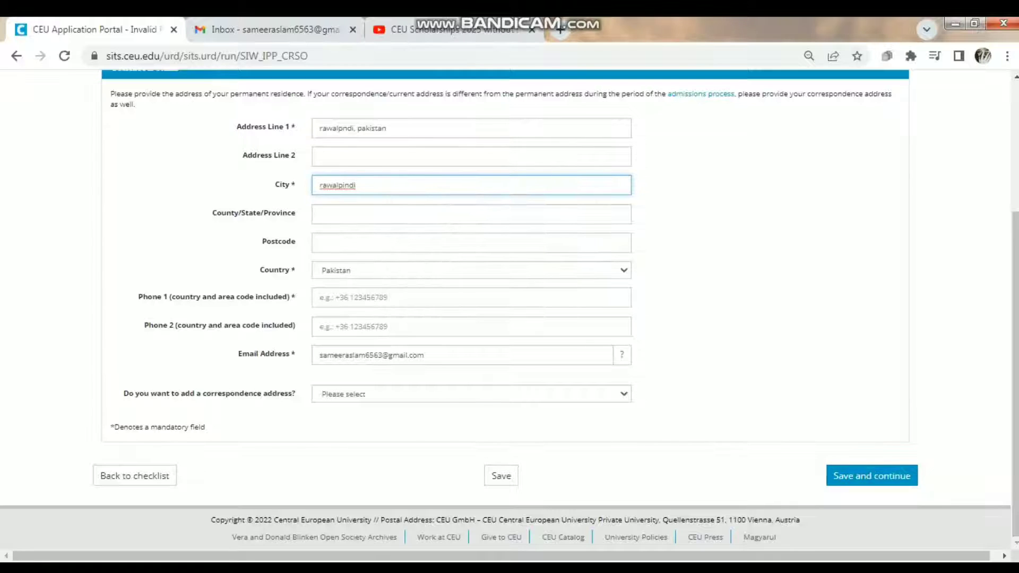
pyautogui.press('BackSpace')
pyautogui.press('BackSpace')
pyautogui.write('i')
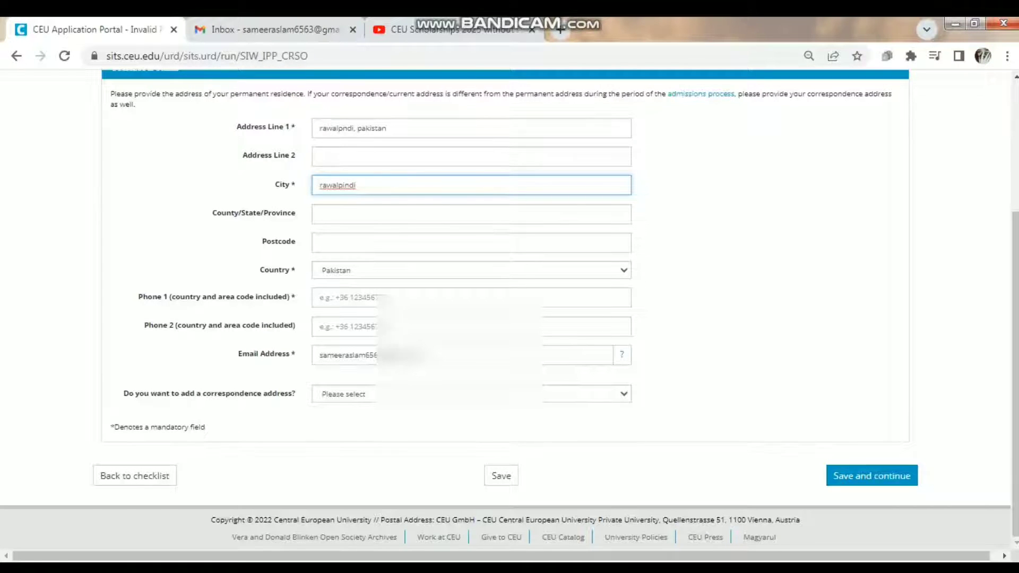
pyautogui.press('BackSpace')
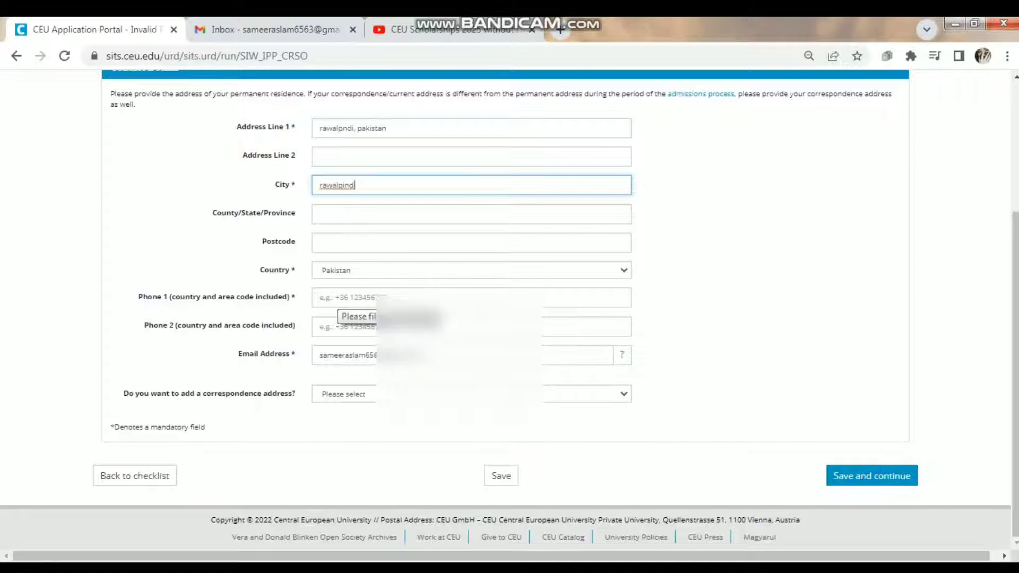
pyautogui.press('BackSpace')
# - Enter the two phone numbers, leave the correspondence address question unanswered, and save
pyautogui.click(339, 298)
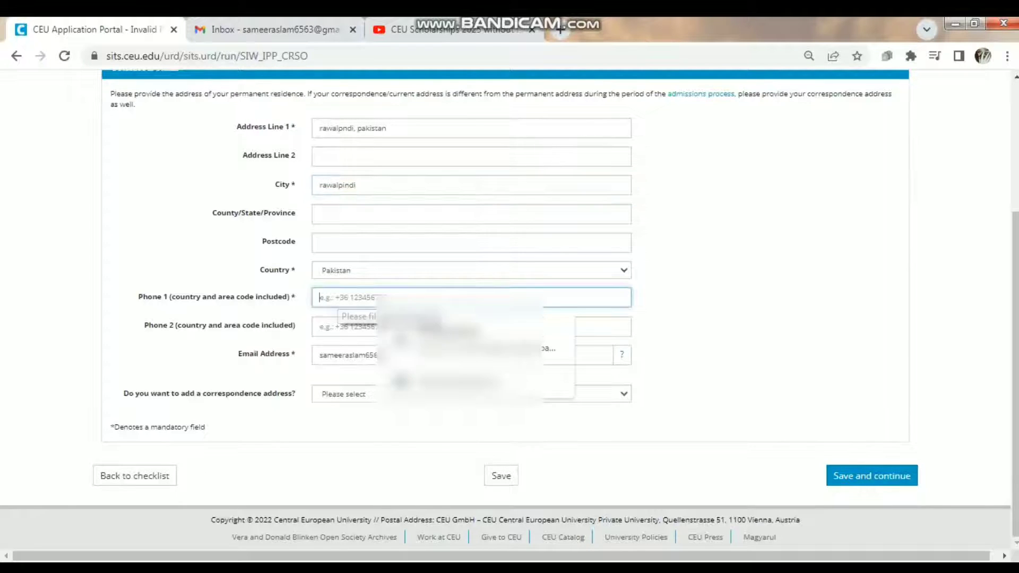
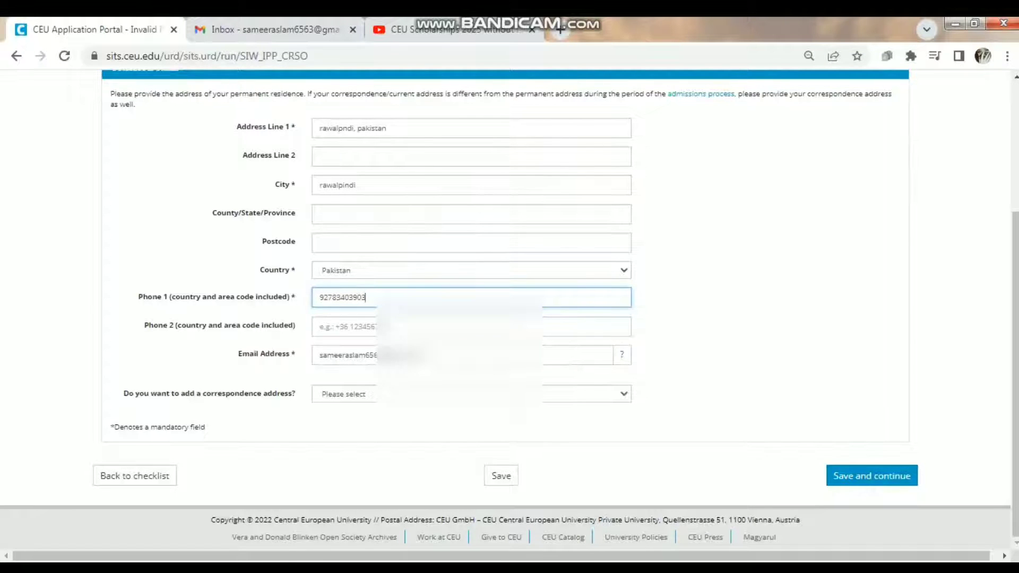
pyautogui.click(339, 327)
pyautogui.write('92lle')
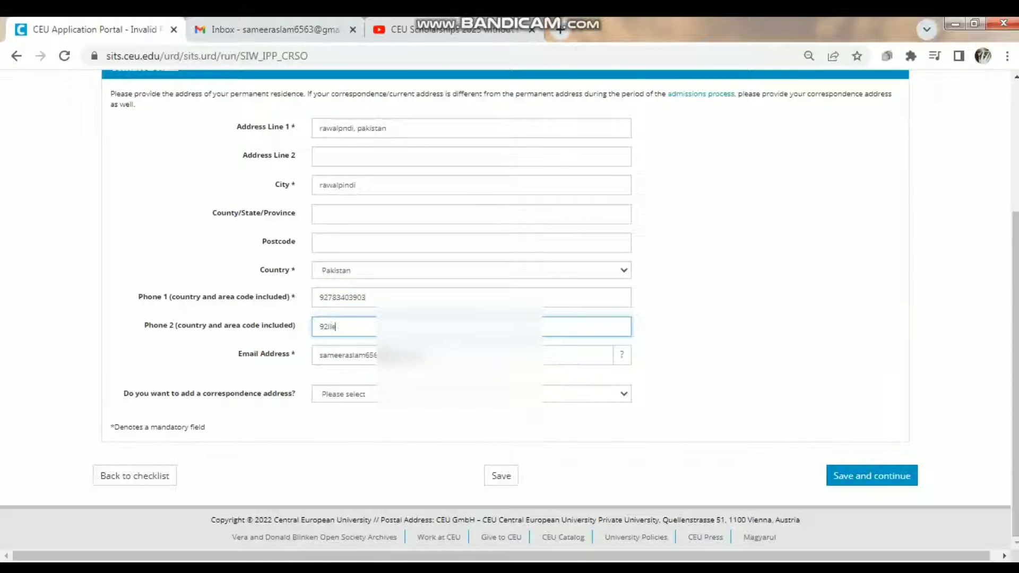
pyautogui.write('kwroi3498598')
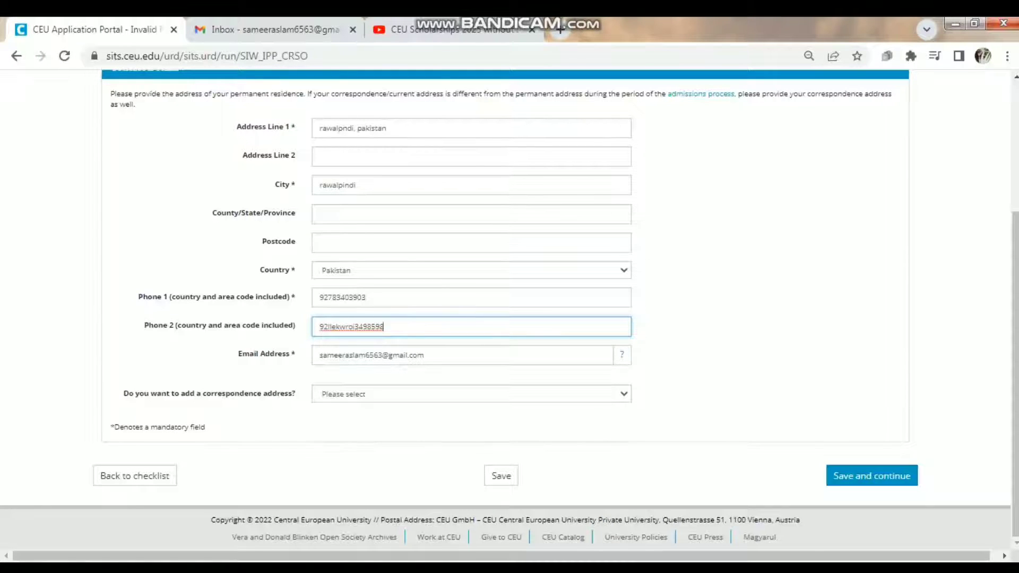
pyautogui.click(471, 394)
pyautogui.press('Escape')
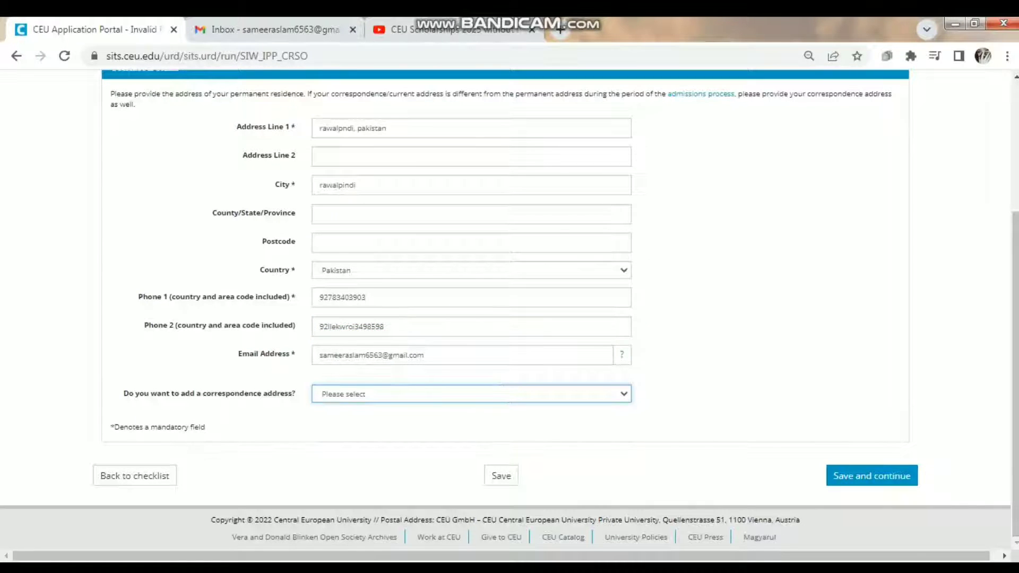
pyautogui.click(871, 475)
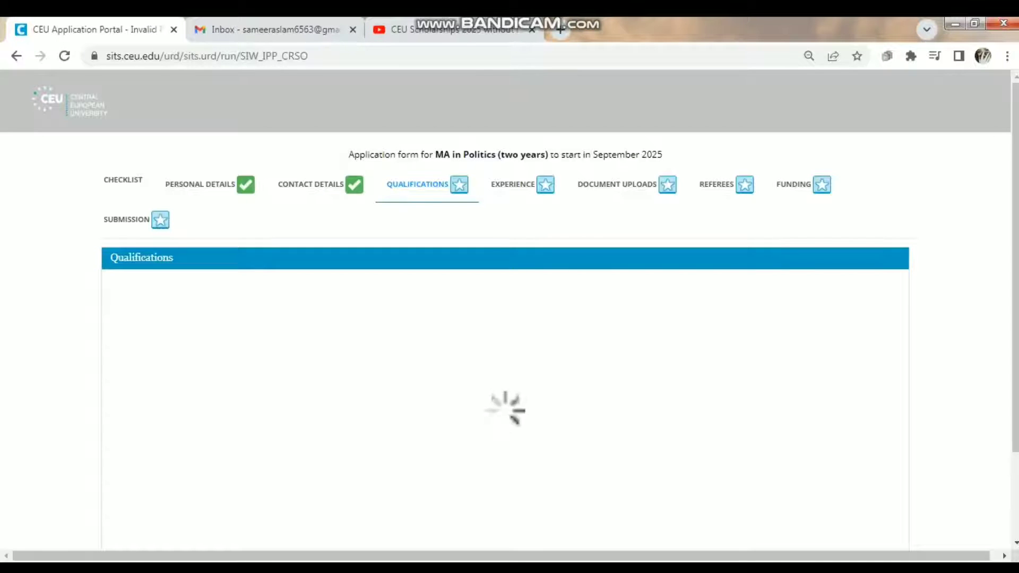
# - Close the developer tools and set Qualification 1's country to Pakistan
pyautogui.scroll(-1, 509, 318)
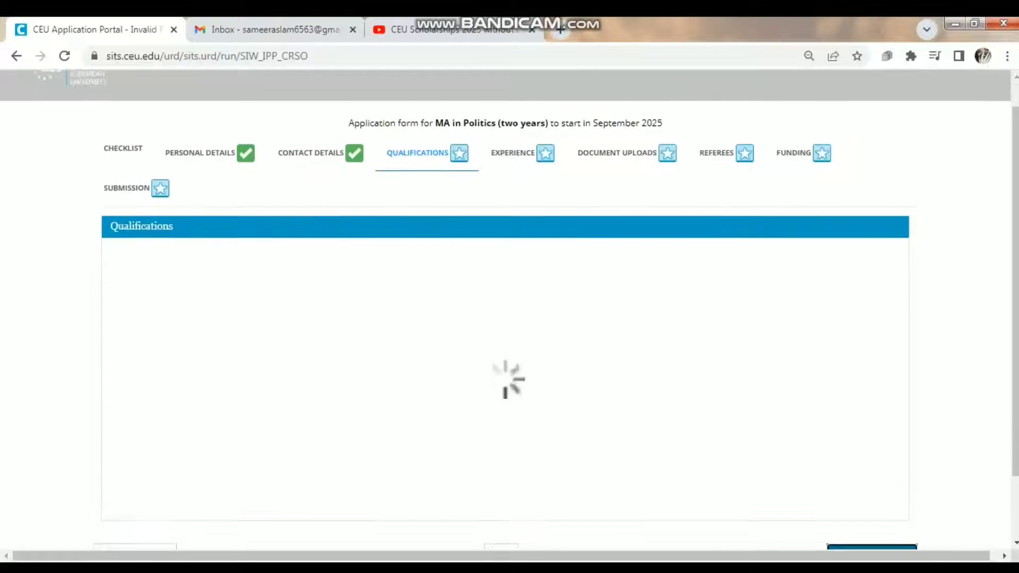
pyautogui.scroll(-1, 509, 307)
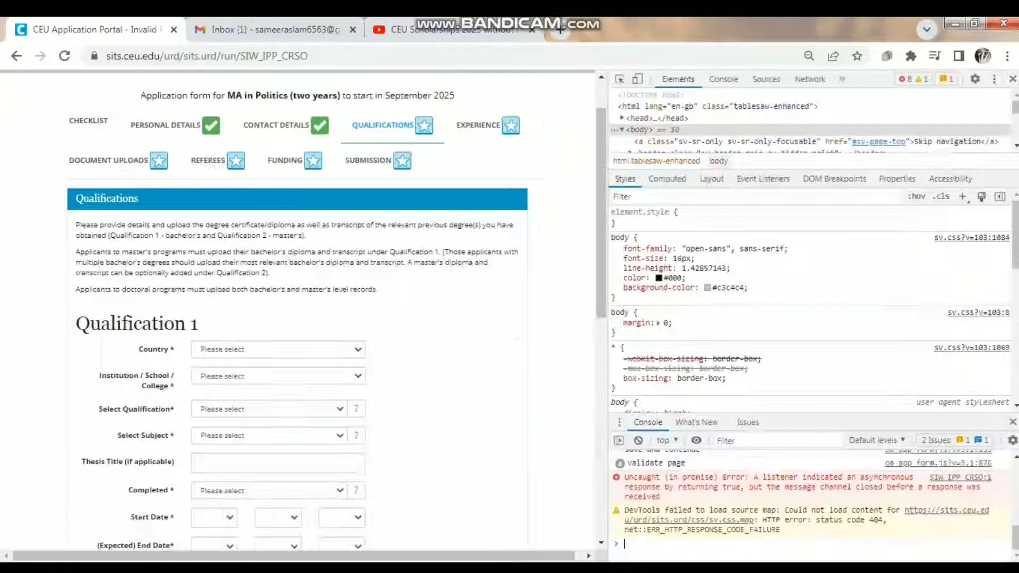
pyautogui.click(1013, 79)
pyautogui.click(471, 328)
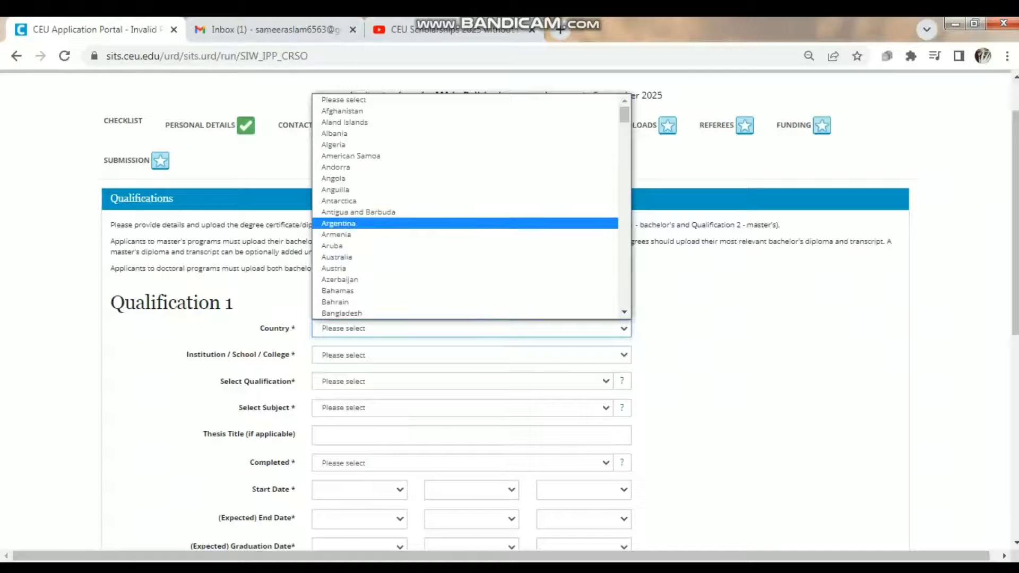
pyautogui.press('p')
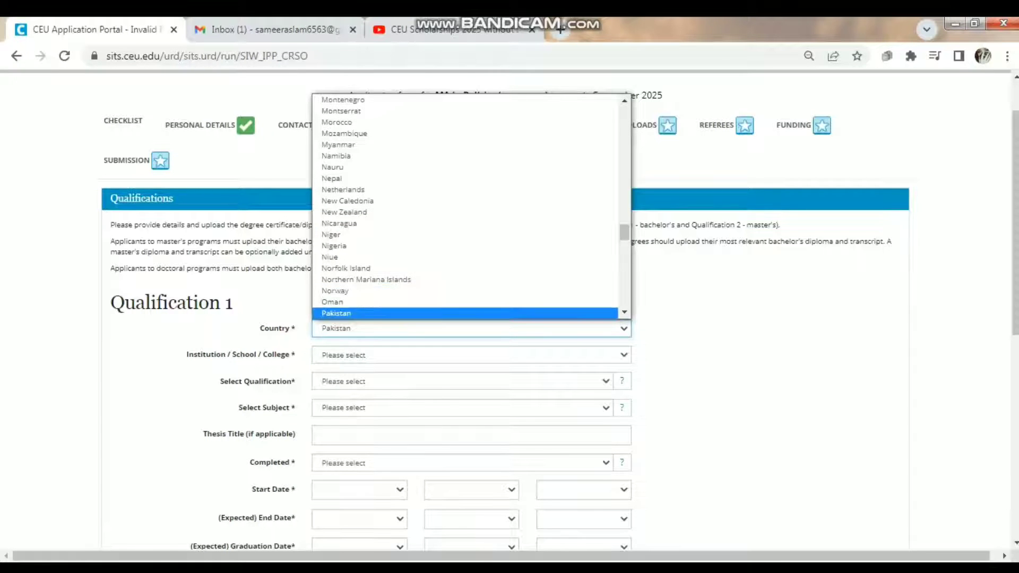
pyautogui.press('Return')
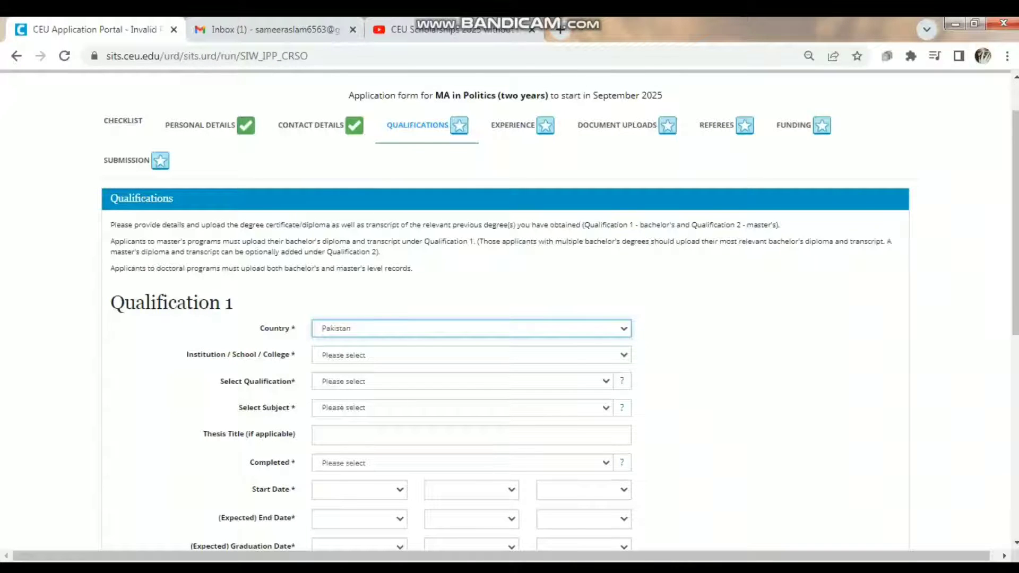
# - Select Hazara University as Qualification 1's institution
pyautogui.click(348, 356)
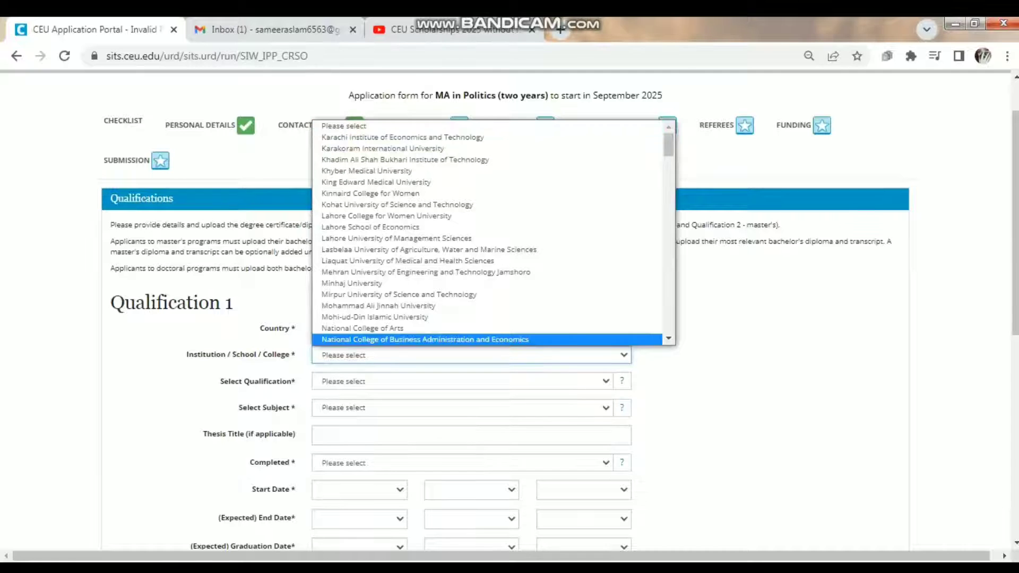
pyautogui.press('Up')
pyautogui.press('Up')
pyautogui.press('Up')
pyautogui.press('Up')
pyautogui.press('Up')
pyautogui.press('Up')
pyautogui.press('Up')
pyautogui.press('Up')
pyautogui.press('Up')
pyautogui.press('Up')
pyautogui.press('Up')
pyautogui.press('Up')
pyautogui.press('Up')
pyautogui.press('Up')
pyautogui.press('Up')
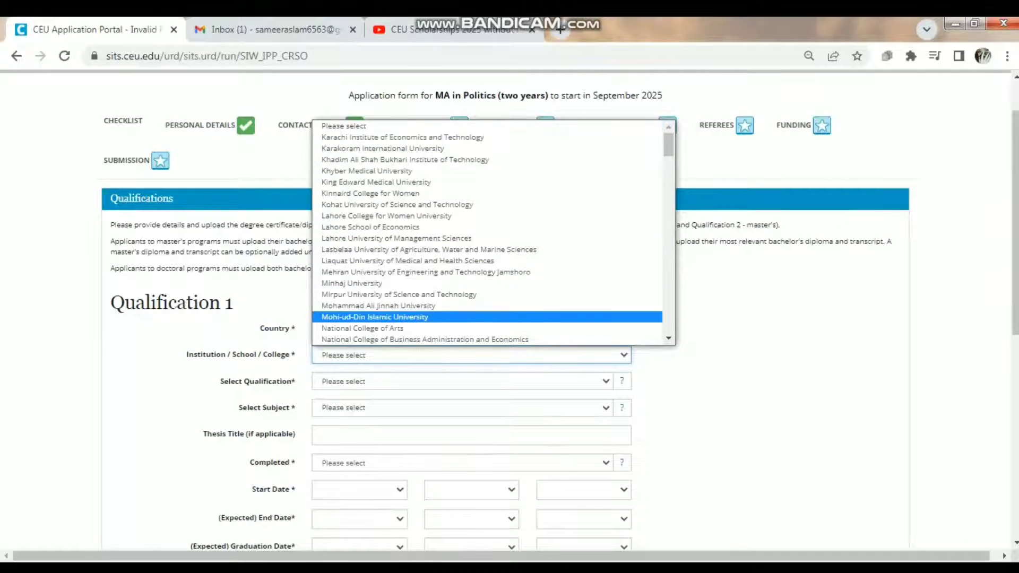
pyautogui.scroll(-10, 489, 233)
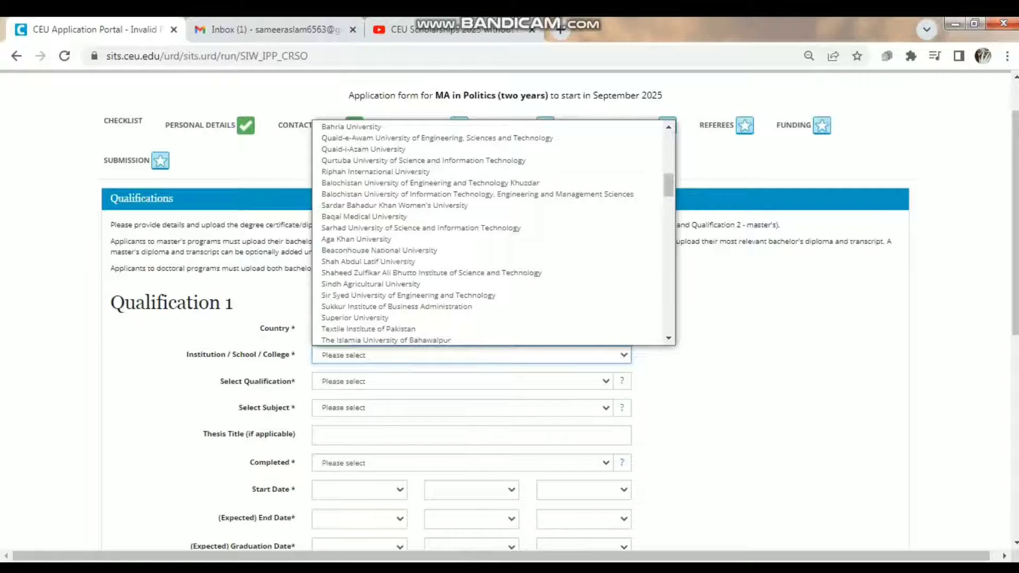
pyautogui.scroll(-5, 494, 233)
pyautogui.scroll(-5, 494, 234)
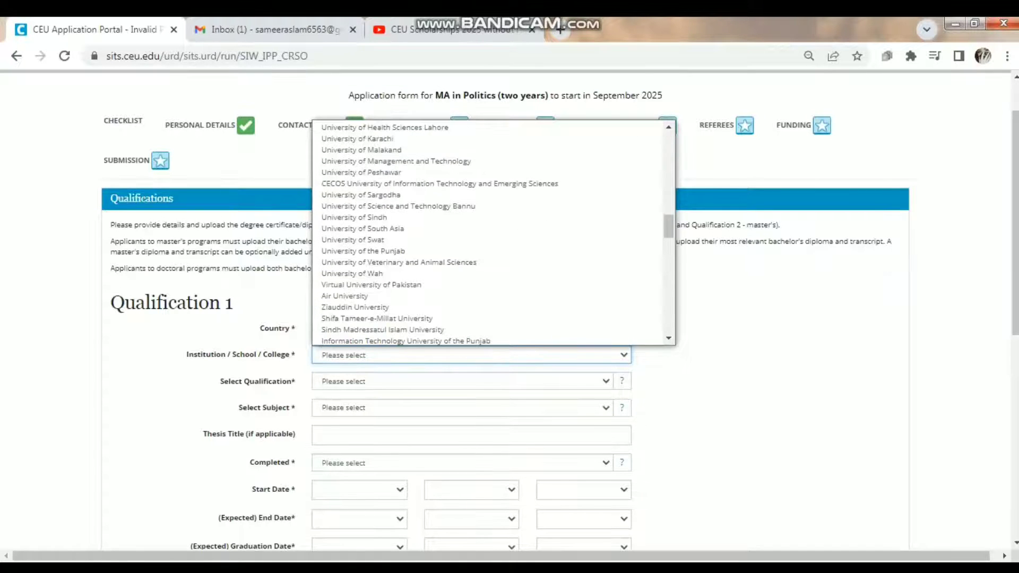
pyautogui.scroll(-4, 494, 233)
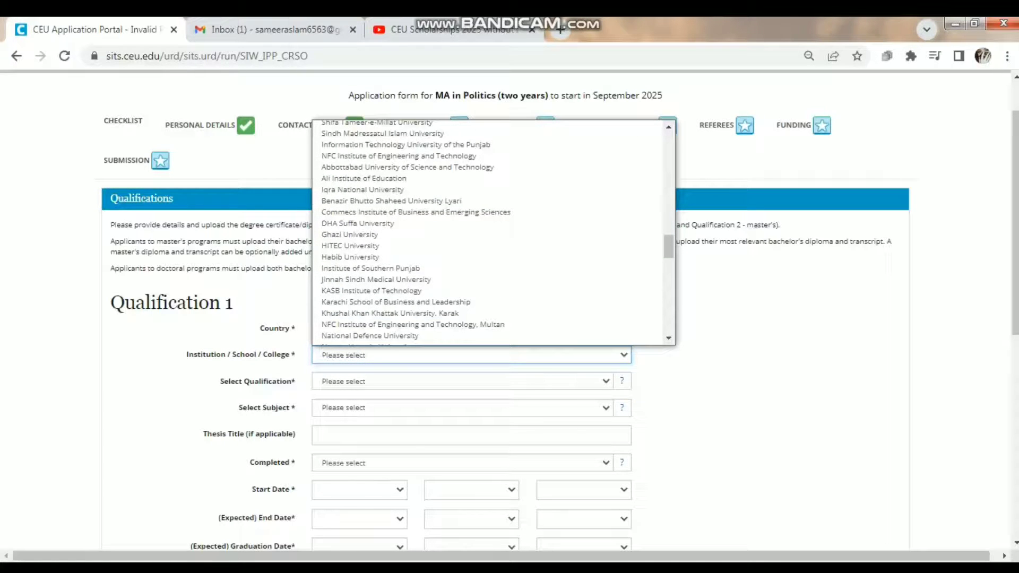
pyautogui.scroll(-4, 493, 234)
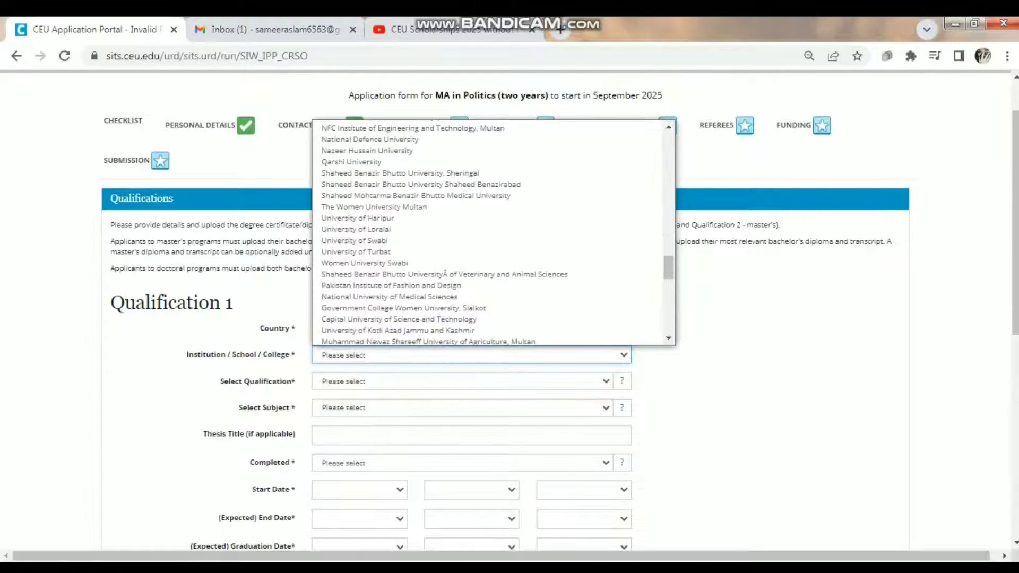
pyautogui.scroll(-4, 493, 233)
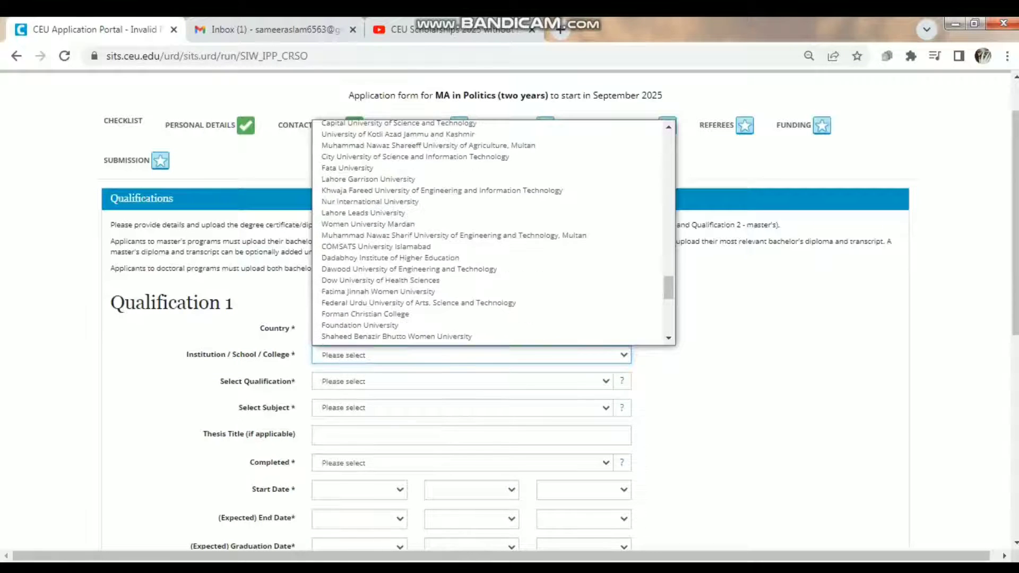
pyautogui.scroll(-4, 494, 233)
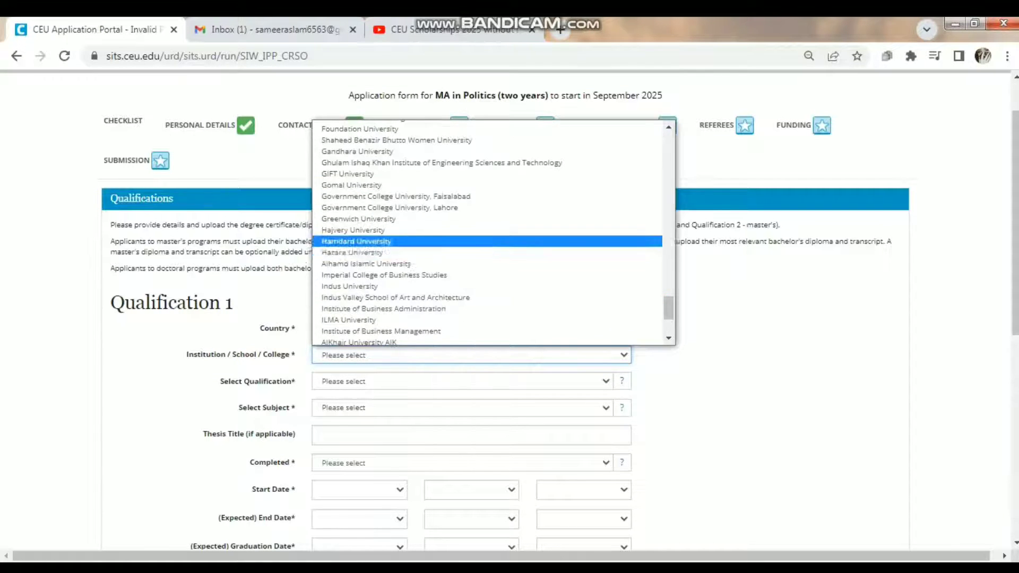
pyautogui.click(352, 252)
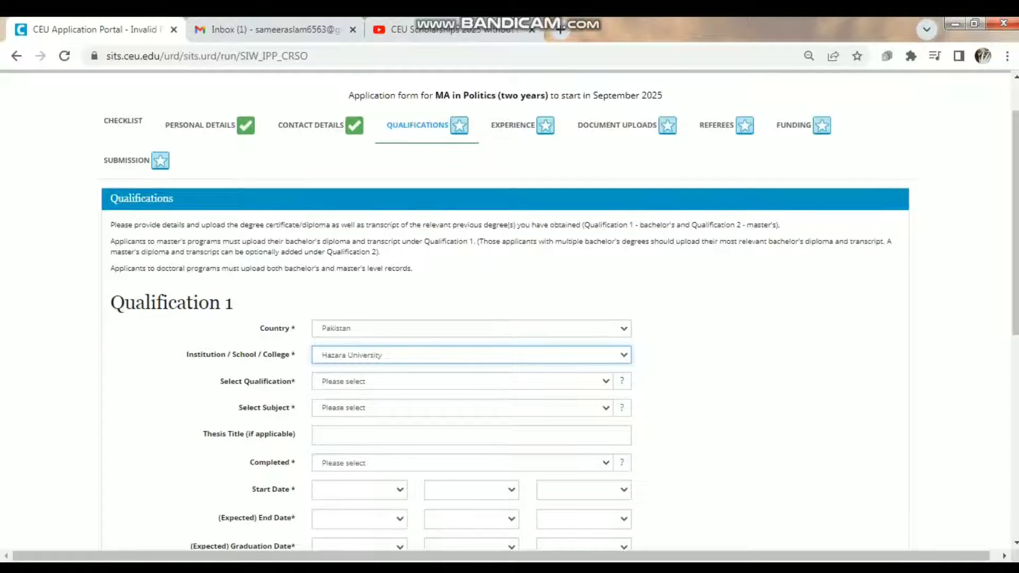
# - Choose Bachelor's as Qualification 1's type and Design as its subject
pyautogui.click(461, 381)
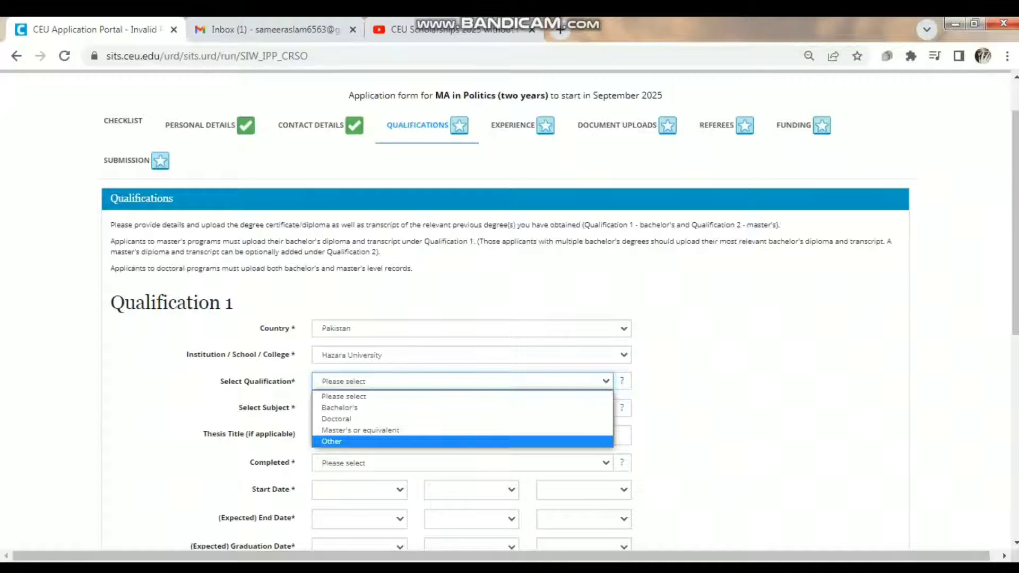
pyautogui.click(350, 407)
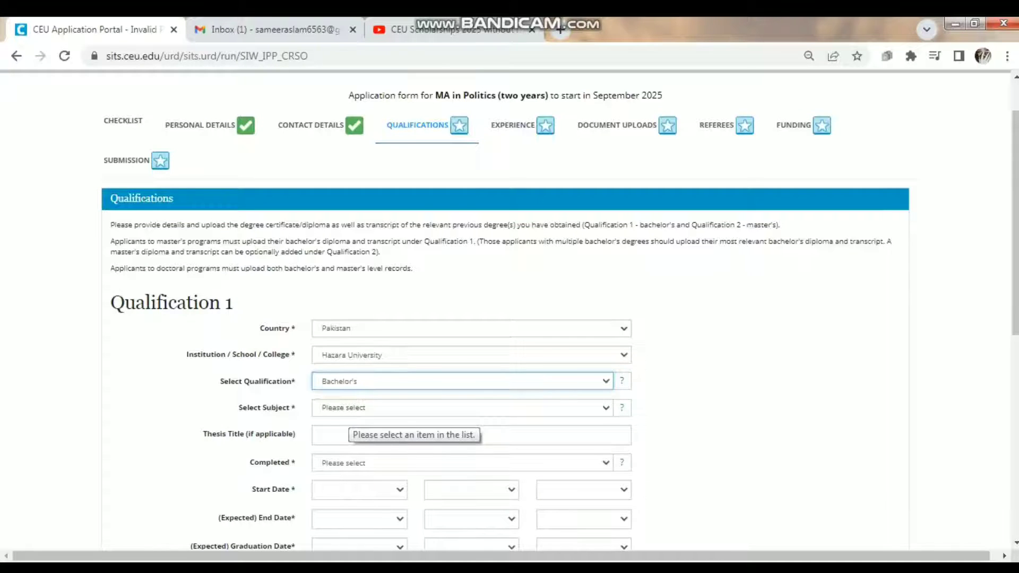
pyautogui.click(351, 408)
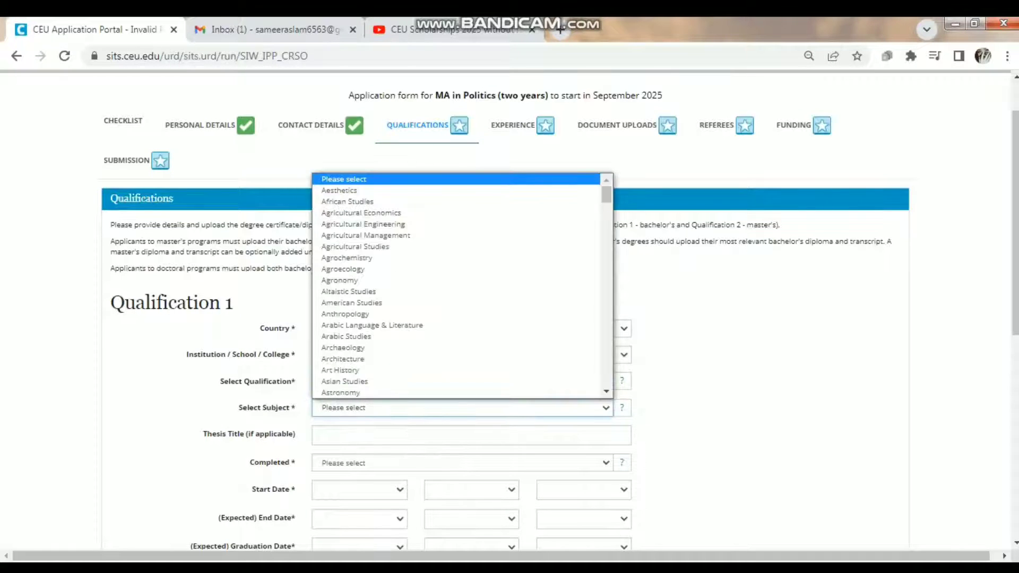
pyautogui.scroll(-5, 350, 314)
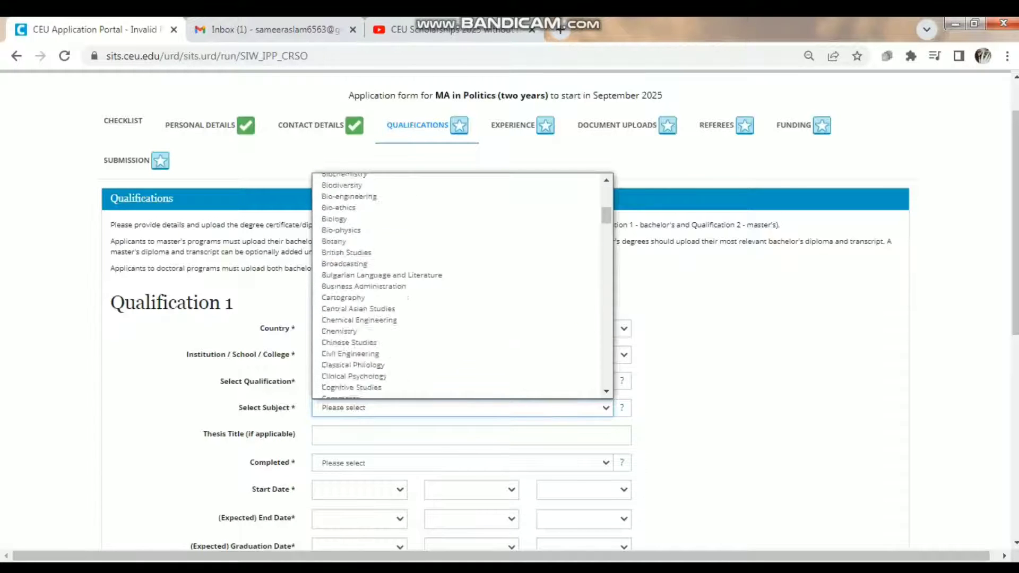
pyautogui.scroll(-5, 350, 311)
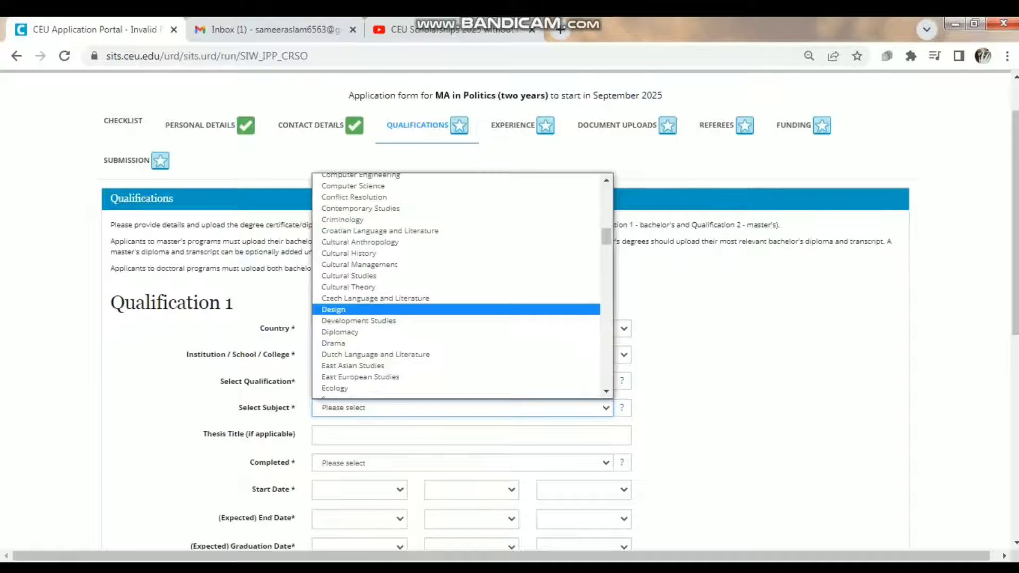
pyautogui.click(350, 310)
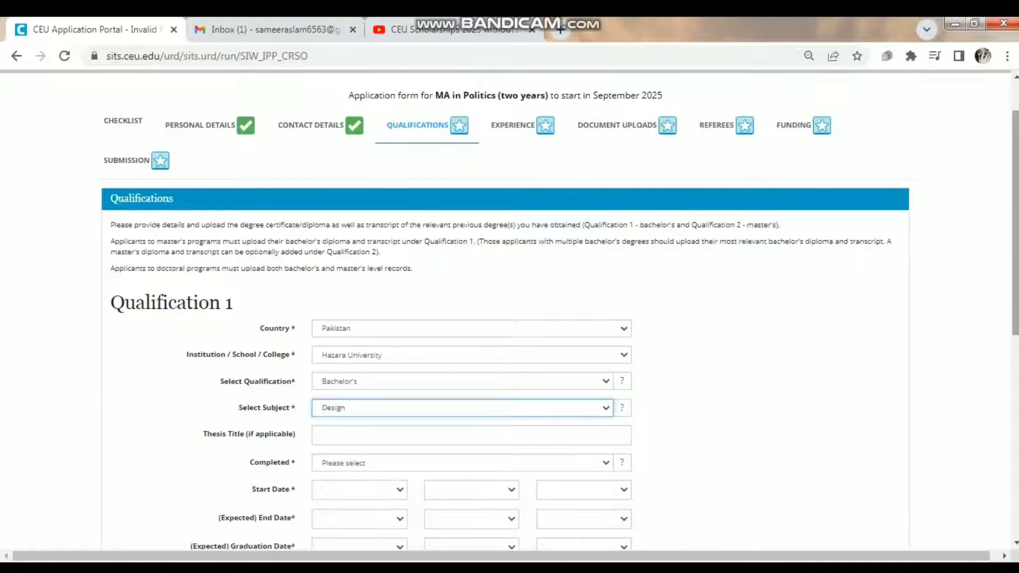
pyautogui.scroll(-3, 509, 308)
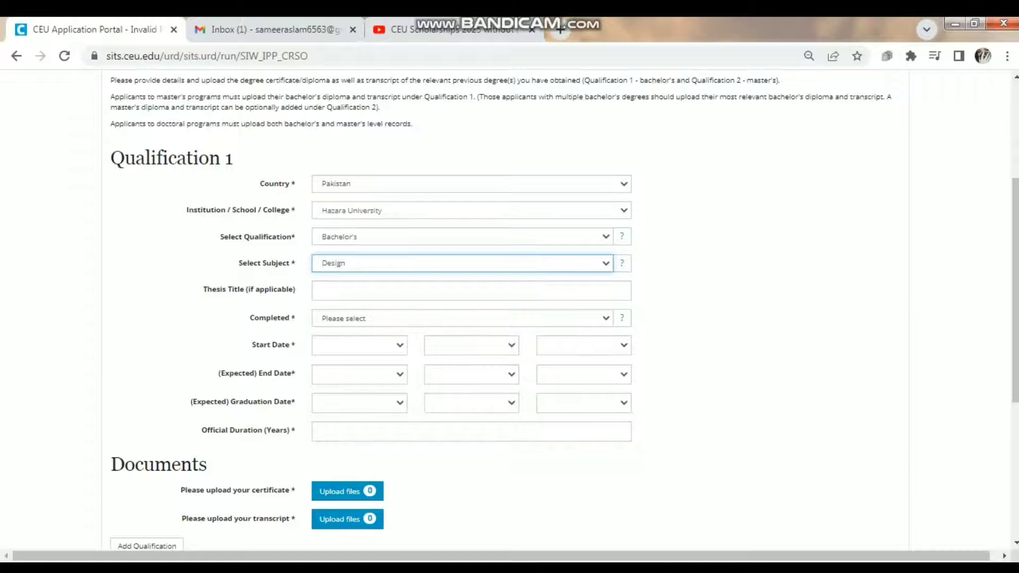
# - Mark the degree completed (Yes) with a start date of 14 Mar 2017
pyautogui.click(461, 318)
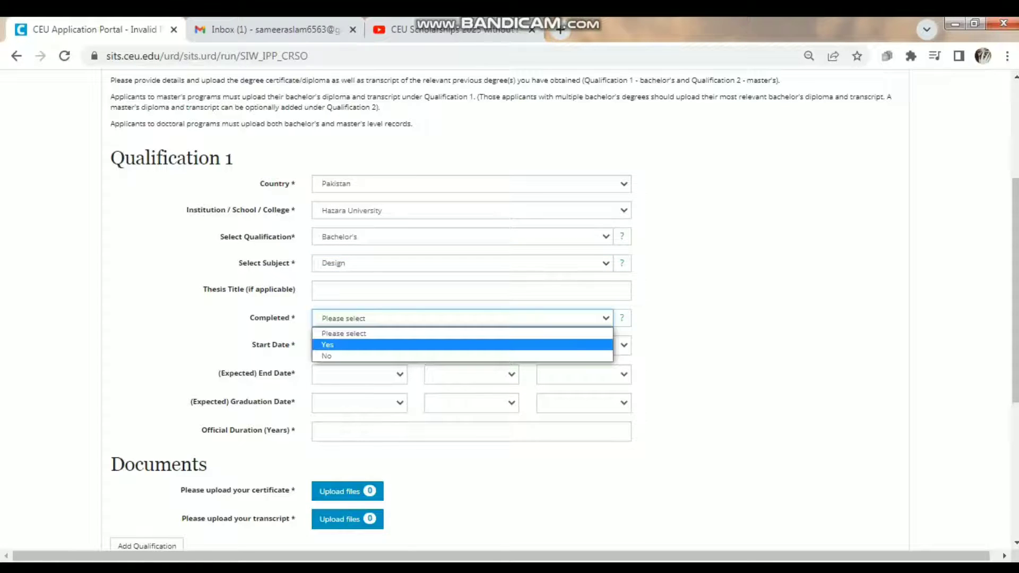
pyautogui.press('Return')
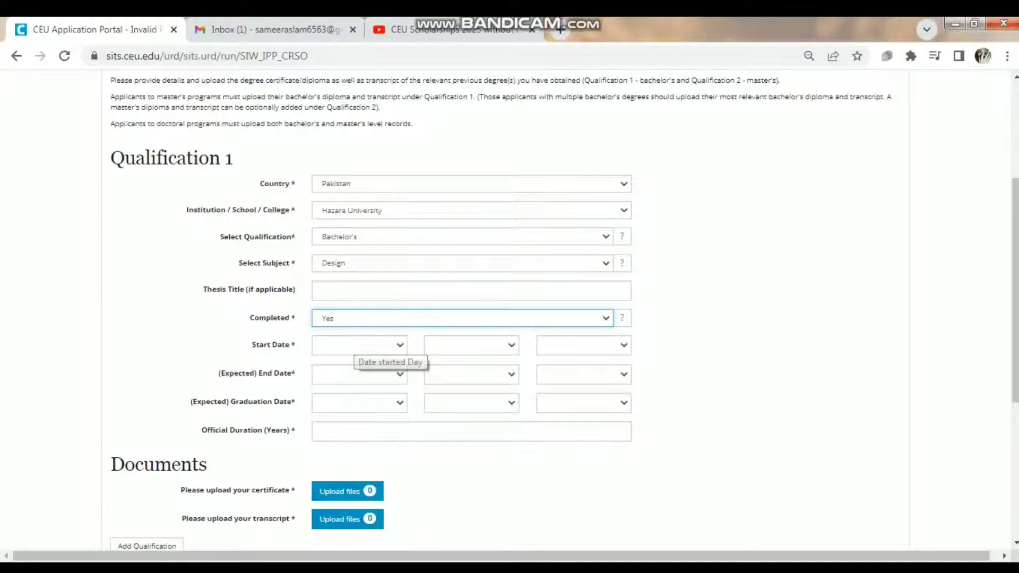
pyautogui.click(355, 345)
pyautogui.press('Escape')
pyautogui.write('14')
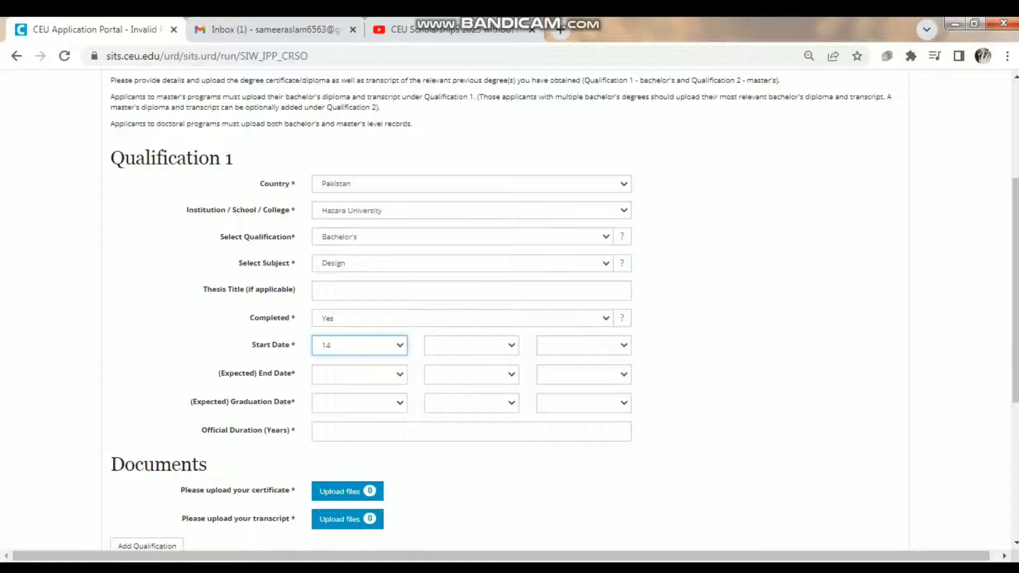
pyautogui.click(471, 345)
pyautogui.press('Down')
pyautogui.press('Down')
pyautogui.press('Down')
pyautogui.press('Tab')
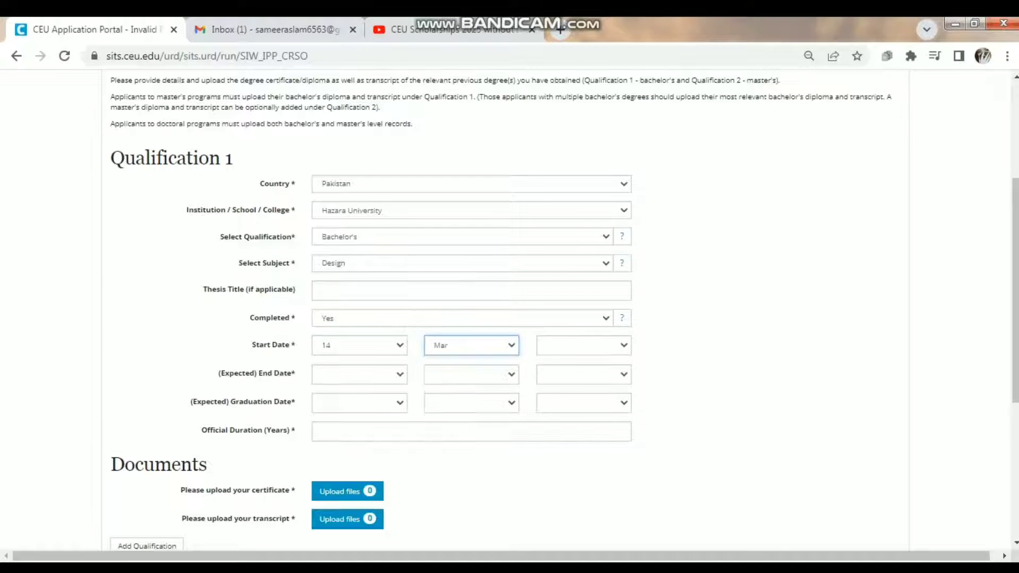
pyautogui.hotkey('alt', 'Down')
pyautogui.press('Down')
pyautogui.press('Down')
pyautogui.press('Down')
pyautogui.press('Down')
pyautogui.press('Down')
pyautogui.press('Down')
pyautogui.press('Down')
pyautogui.press('Down')
pyautogui.press('Down')
pyautogui.press('Down')
pyautogui.press('Down')
pyautogui.press('Down')
pyautogui.press('Down')
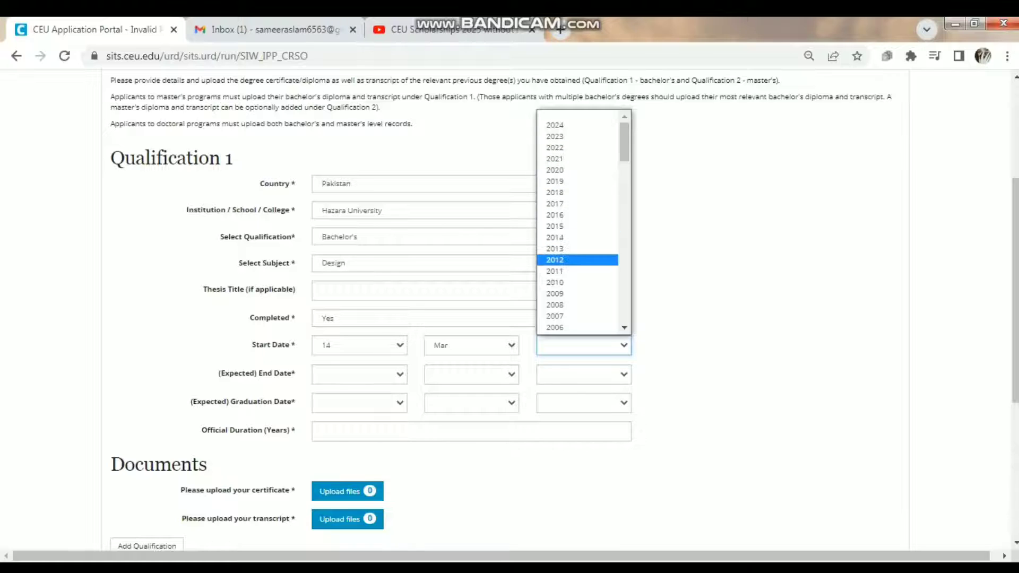
pyautogui.press('Down')
pyautogui.press('Down')
pyautogui.press('Down')
pyautogui.press('Down')
pyautogui.press('Down')
pyautogui.press('Down')
pyautogui.press('Down')
pyautogui.press('Down')
pyautogui.press('Down')
pyautogui.press('Down')
pyautogui.press('Down')
pyautogui.press('Down')
pyautogui.press('Down')
pyautogui.press('Down')
pyautogui.press('Down')
pyautogui.press('Down')
pyautogui.press('Down')
pyautogui.press('Down')
pyautogui.press('Down')
pyautogui.press('Down')
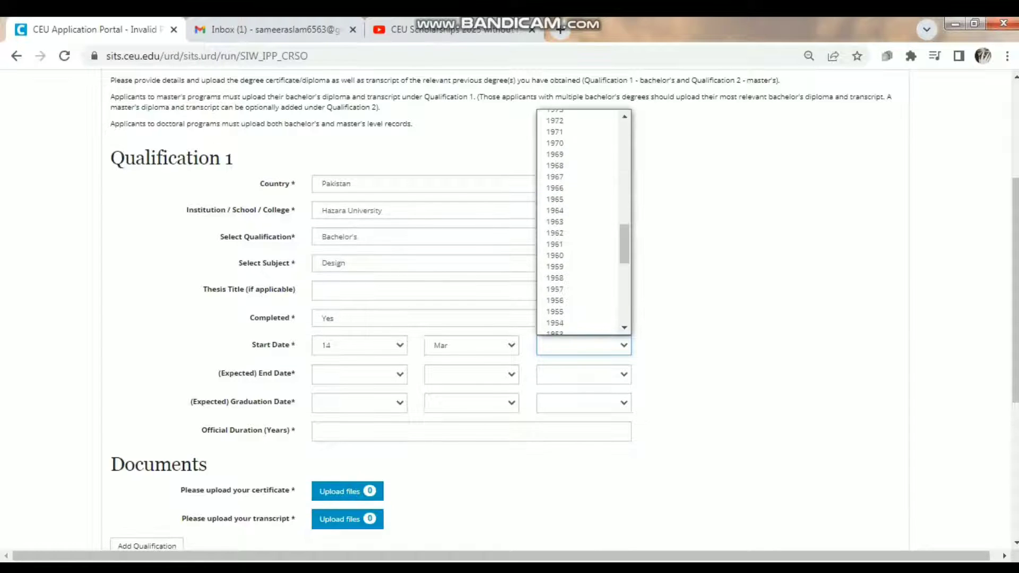
pyautogui.press('Up')
pyautogui.press('Up')
pyautogui.press('Up')
pyautogui.press('Up')
pyautogui.press('Up')
pyautogui.press('Up')
pyautogui.scroll(10, 577, 222)
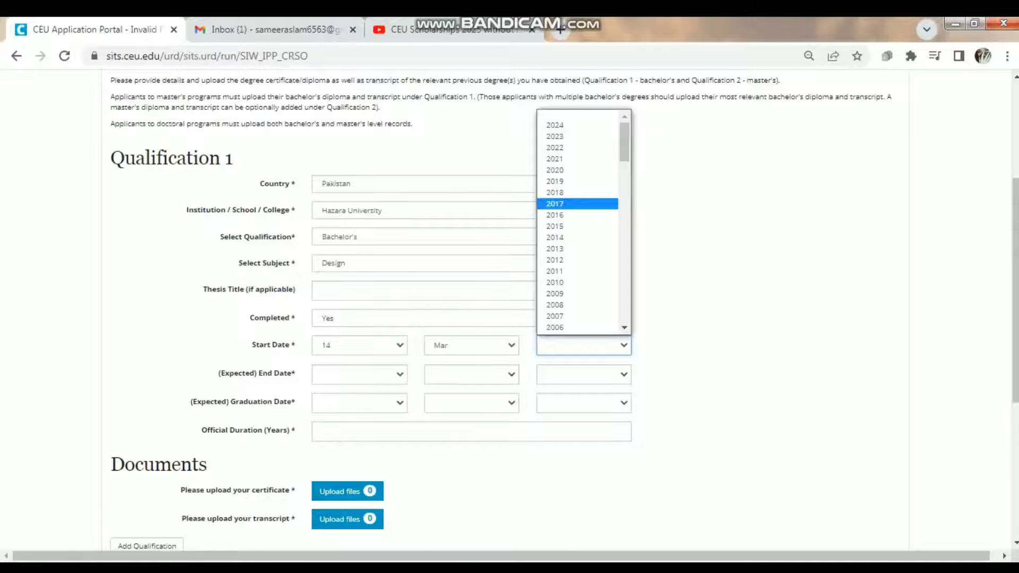
pyautogui.click(577, 204)
# - Set the degree end date to 14 Jun 2022
pyautogui.click(359, 374)
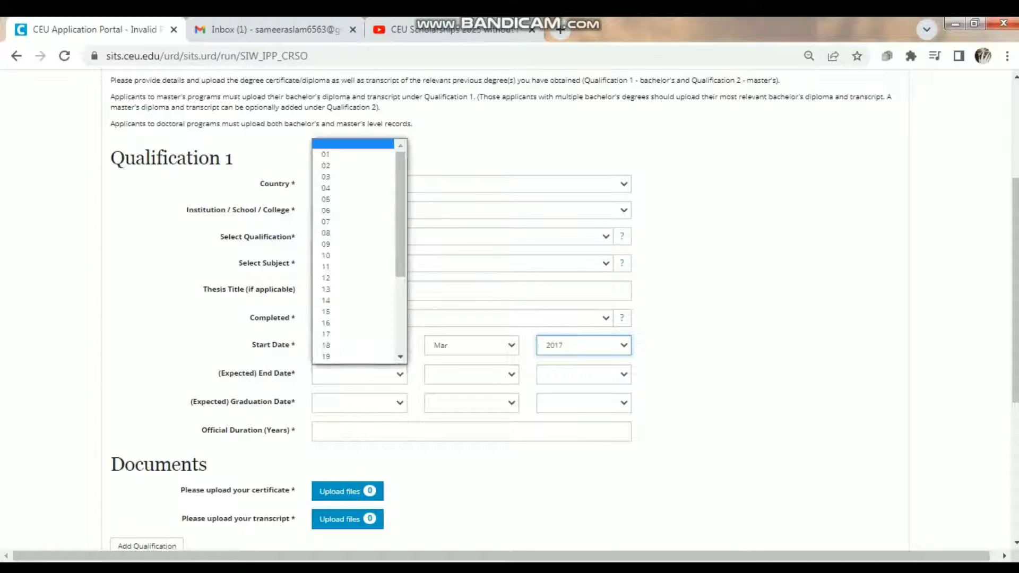
pyautogui.press('Return')
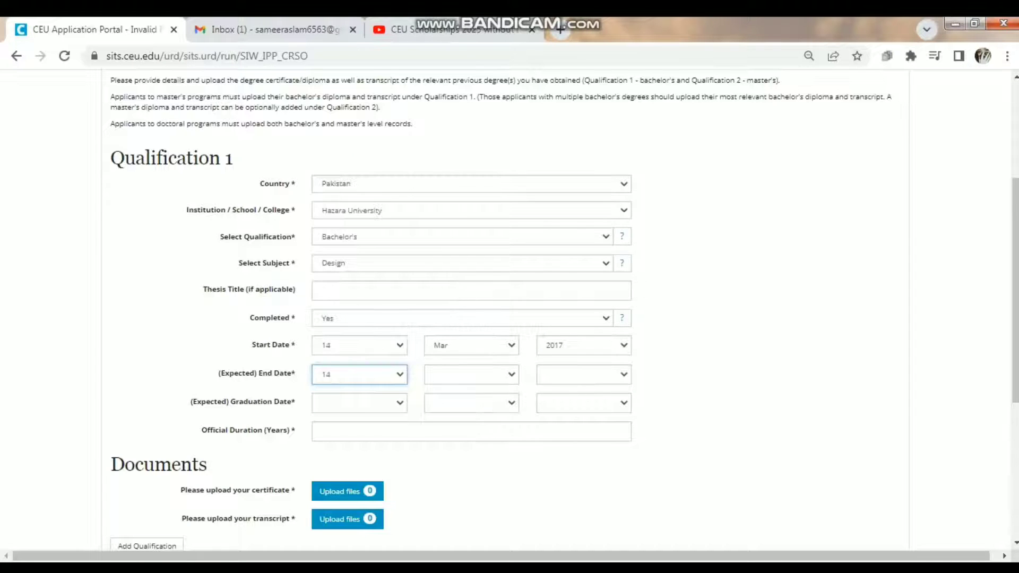
pyautogui.click(471, 374)
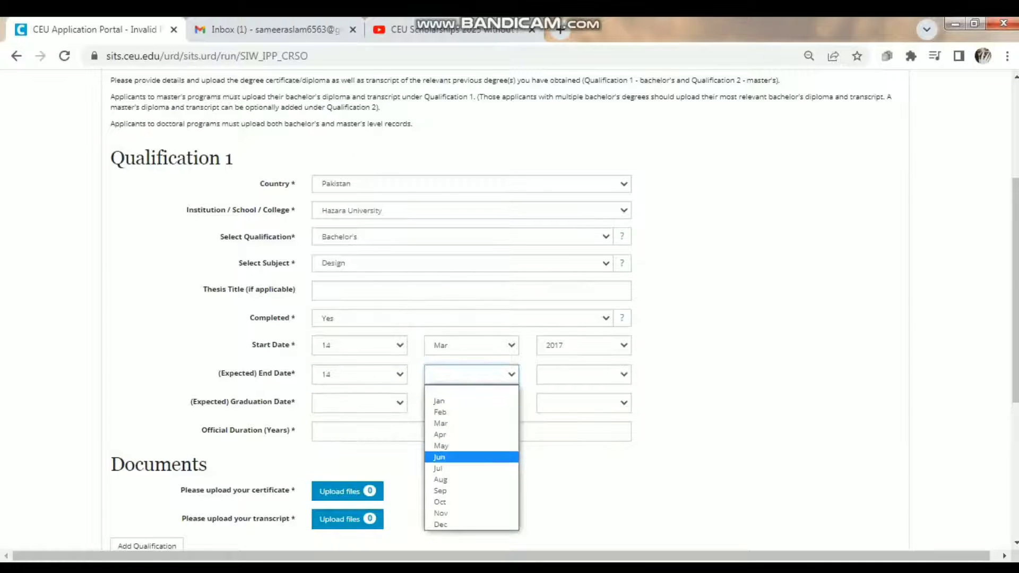
pyautogui.press('Return')
pyautogui.click(584, 374)
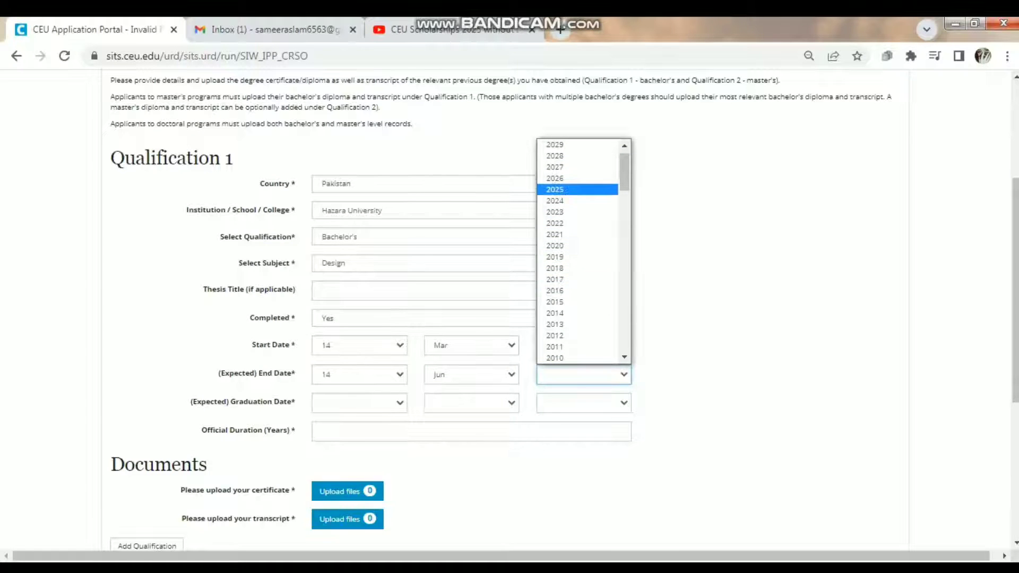
pyautogui.press('Return')
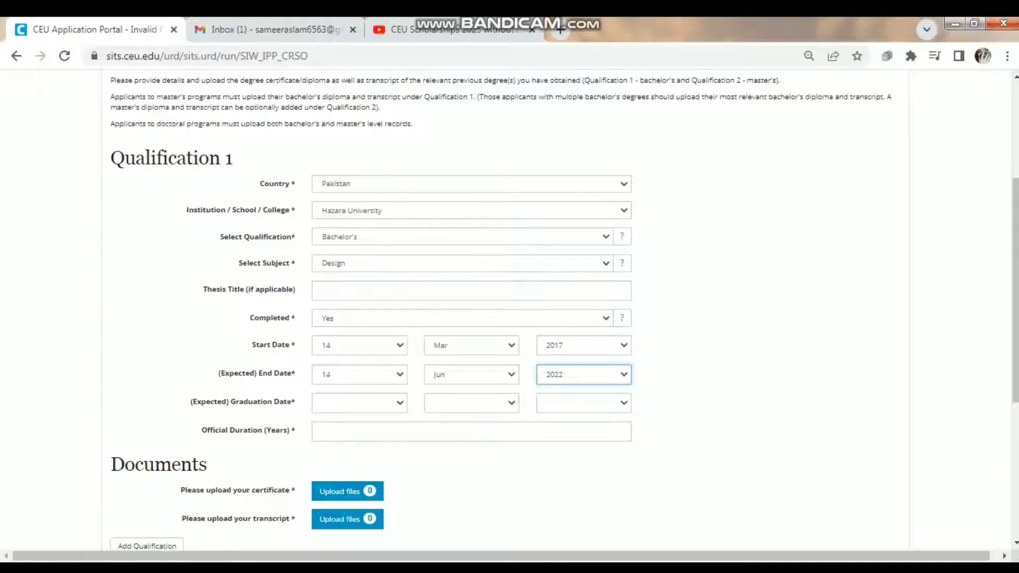
# - Set the graduation date to 08 May 2023 and enter 2023 as Official Duration
pyautogui.scroll(-2, 509, 311)
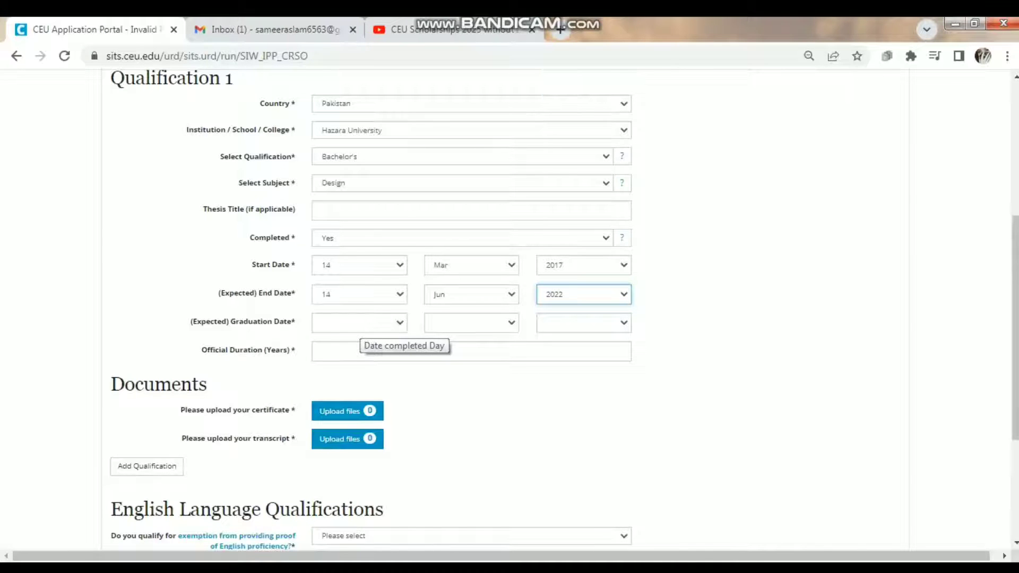
pyautogui.click(359, 322)
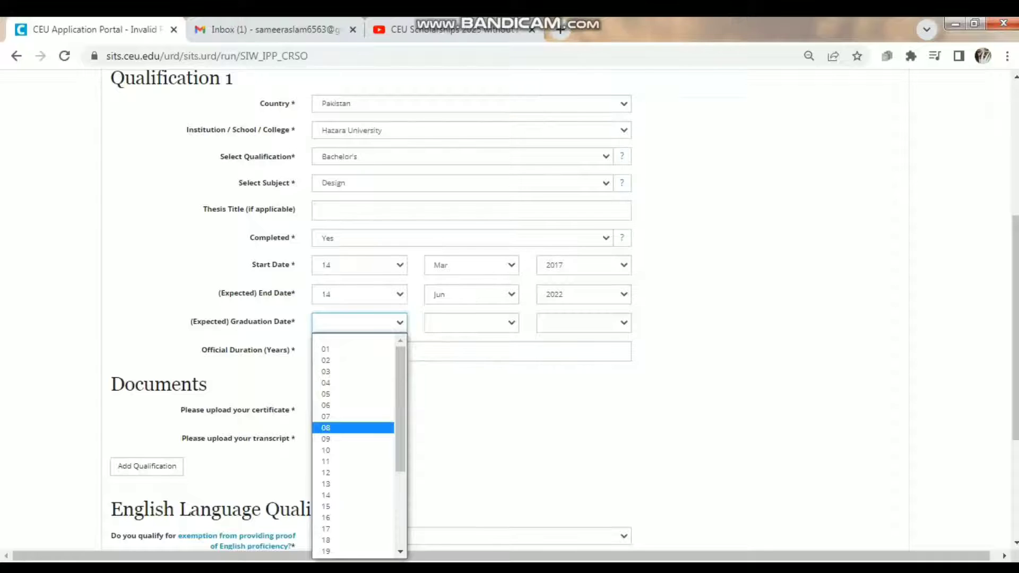
pyautogui.click(352, 428)
pyautogui.click(471, 322)
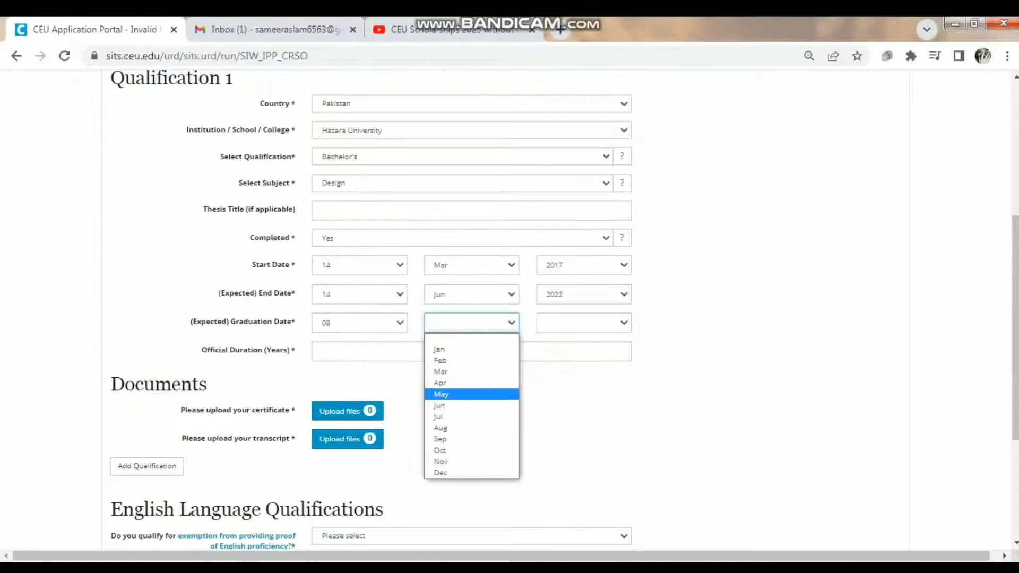
pyautogui.click(456, 393)
pyautogui.click(584, 322)
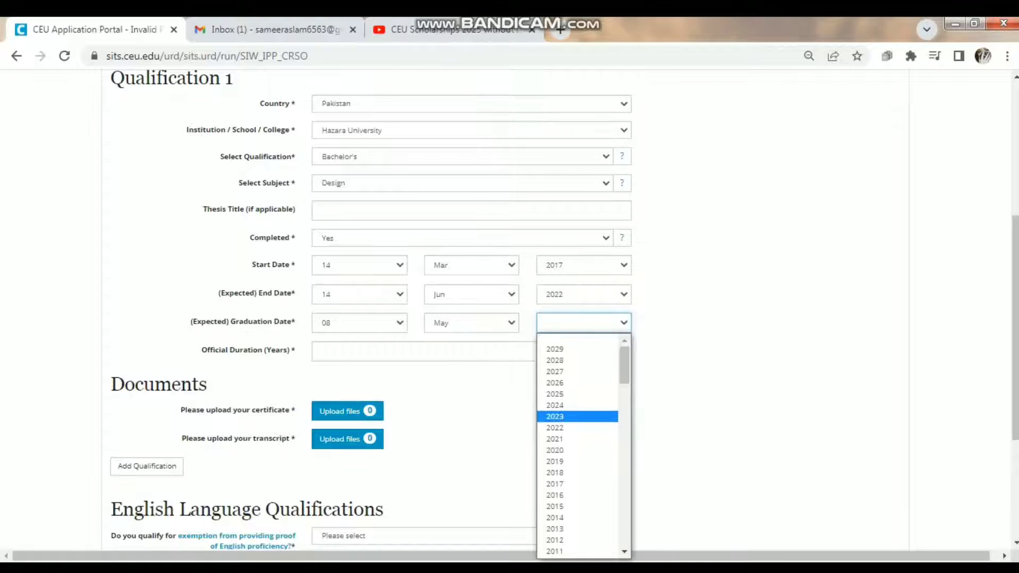
pyautogui.click(578, 416)
pyautogui.click(471, 351)
pyautogui.write('20')
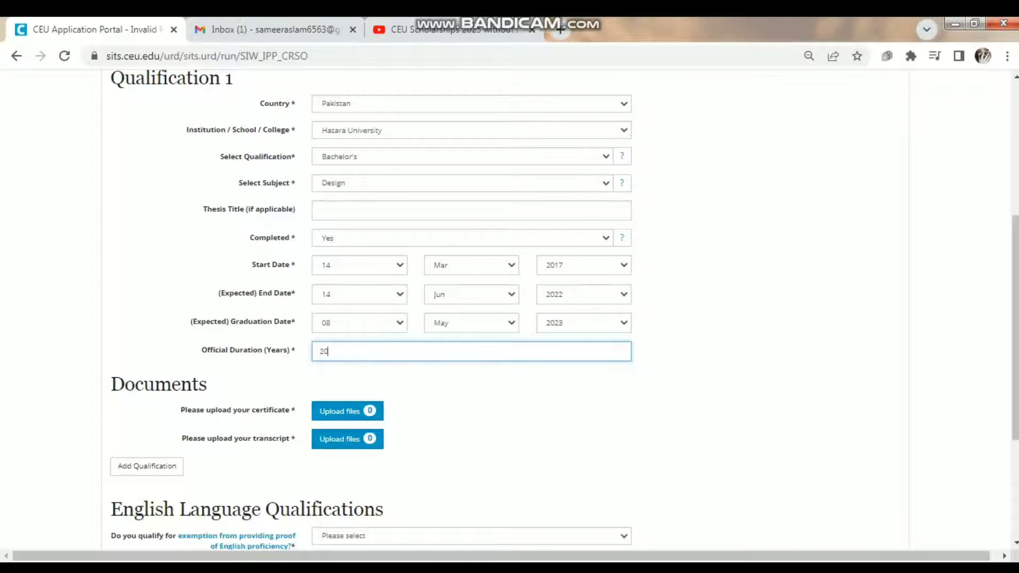
pyautogui.write('23')
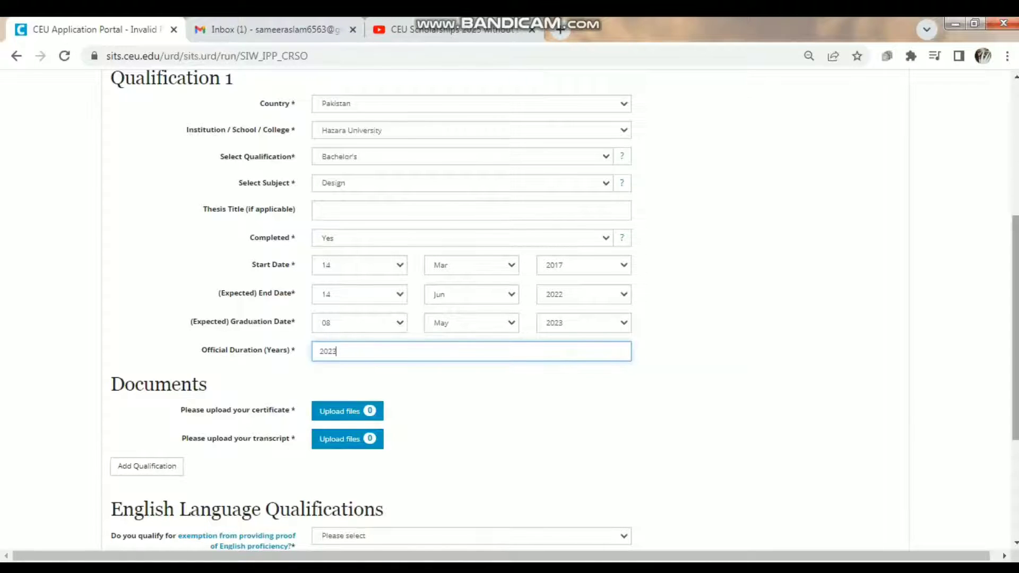
# - Answer Yes to the English proficiency exemption, then save and continue to Experience
pyautogui.scroll(-4, 504, 313)
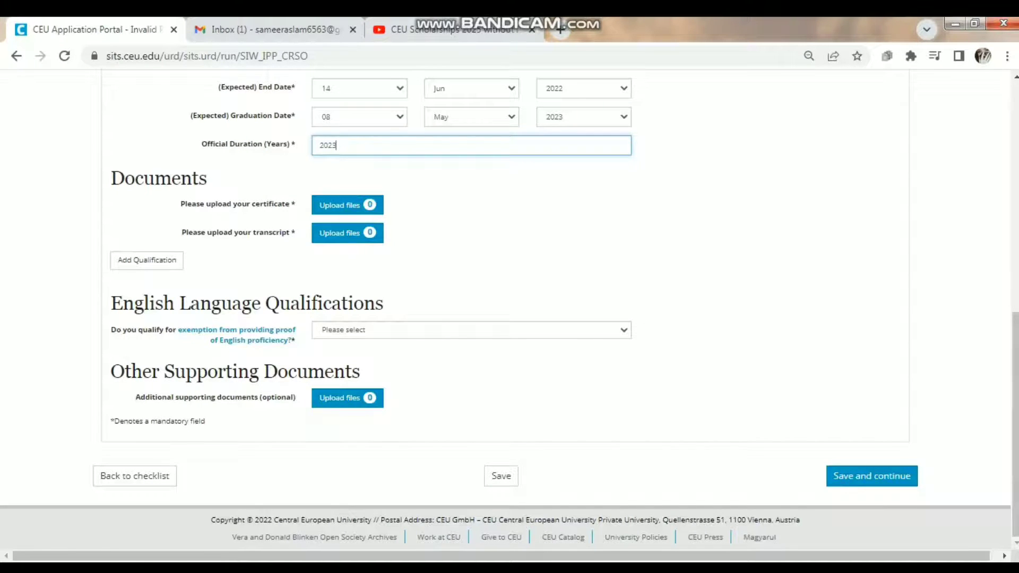
pyautogui.click(471, 329)
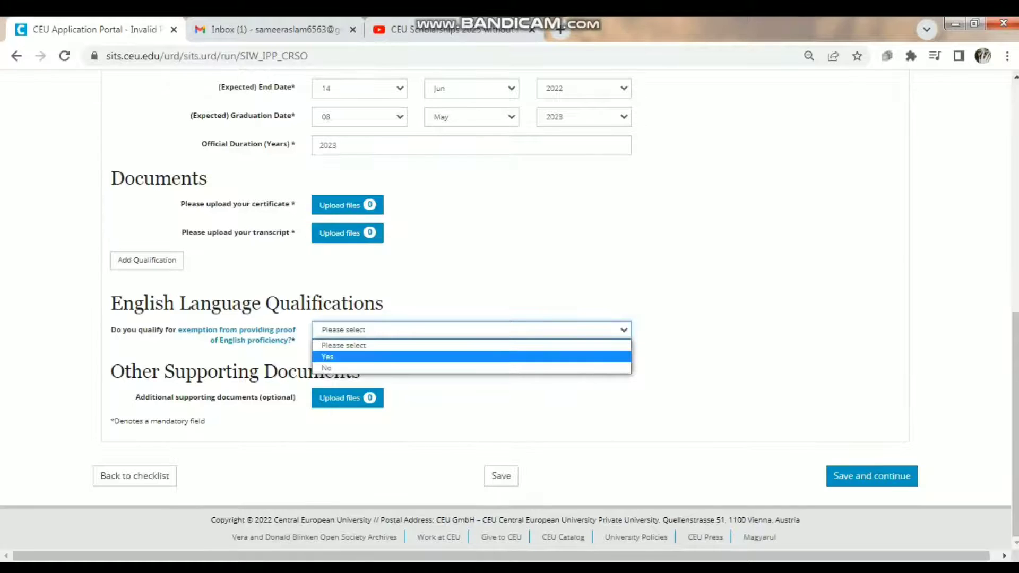
pyautogui.click(471, 357)
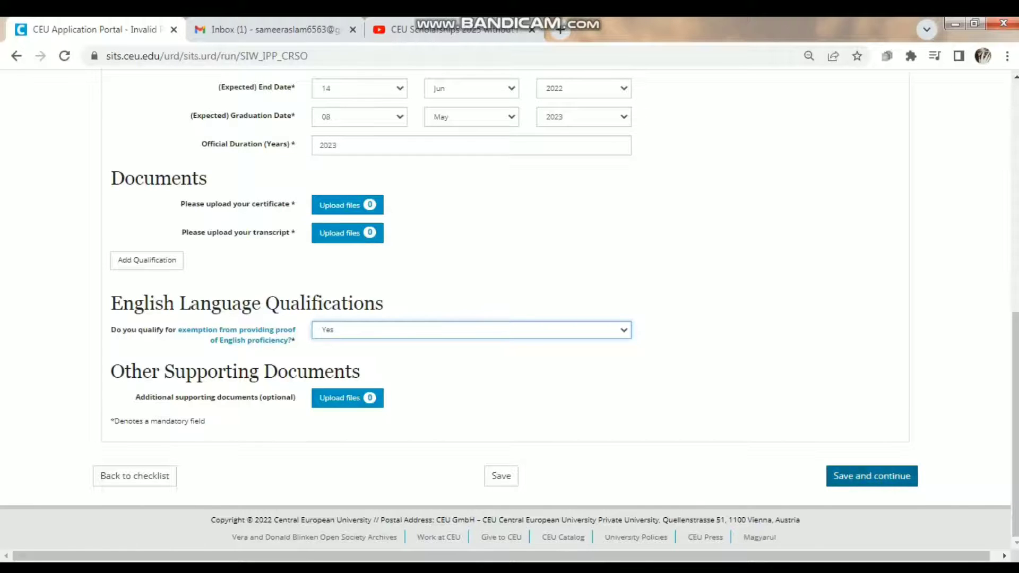
pyautogui.click(871, 476)
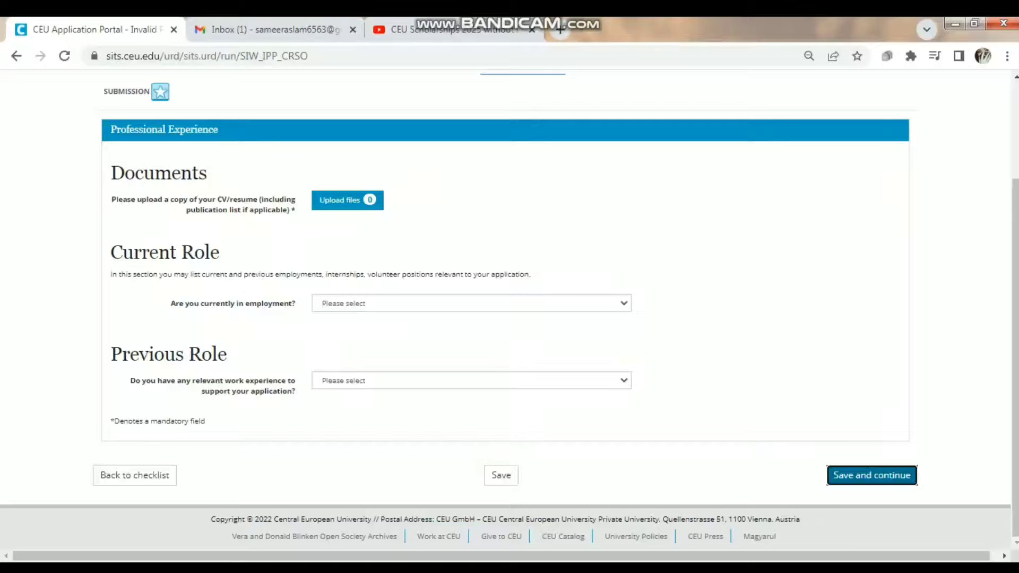
# - Upload Application.pdf as the CV/resume under Professional Experience and close the upload window
pyautogui.scroll(3, 509, 318)
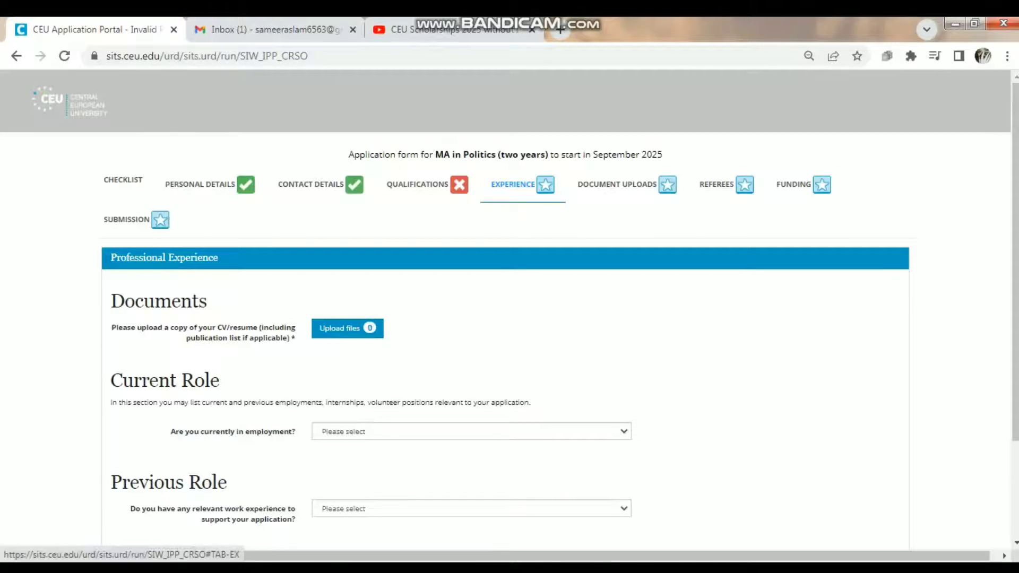
pyautogui.click(523, 184)
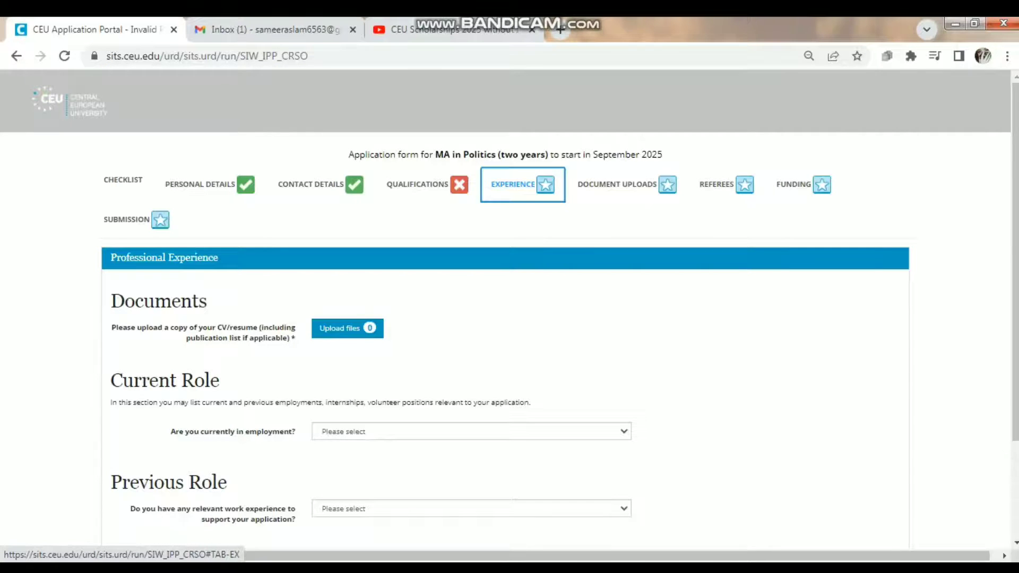
pyautogui.scroll(-2, 509, 312)
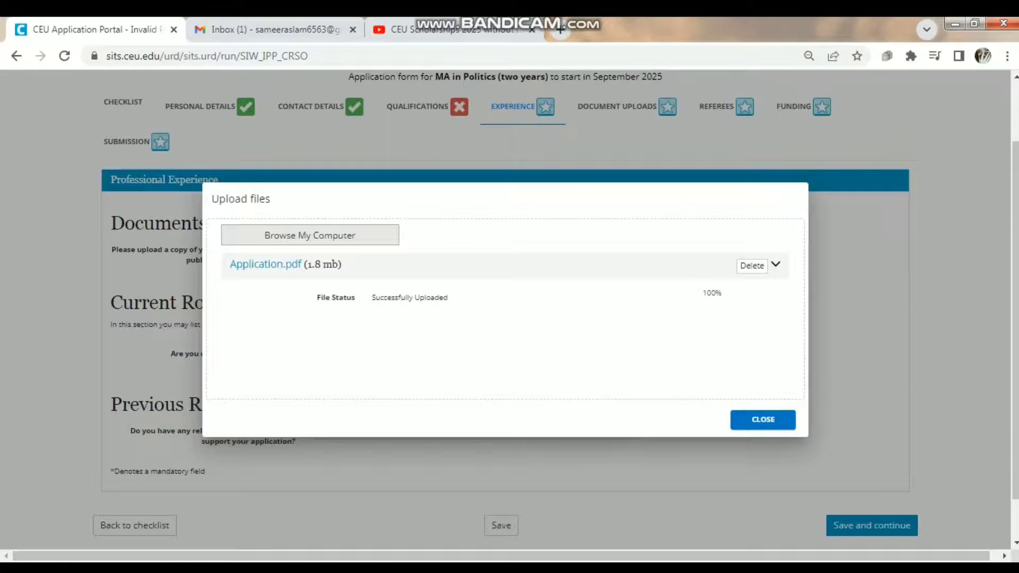
pyautogui.click(762, 419)
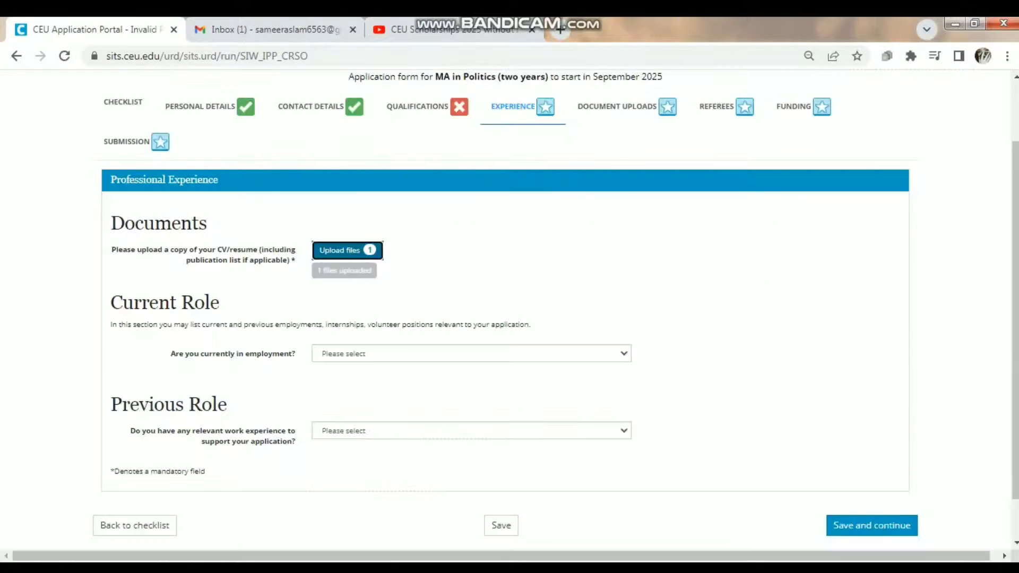
pyautogui.scroll(-2, 510, 310)
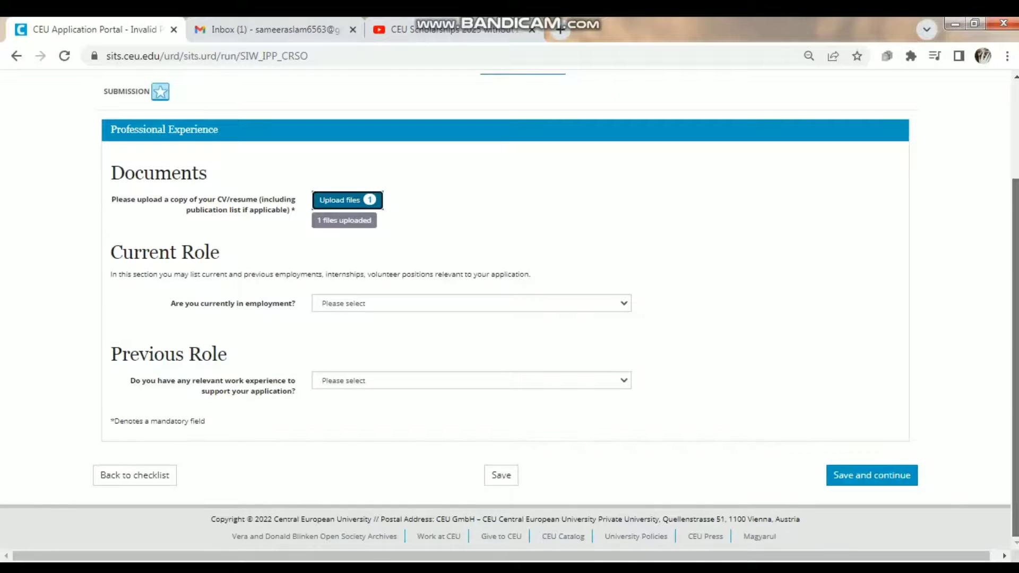
# - Answer Yes to 'Are you currently in employment?'
pyautogui.moveTo(1015, 344)
pyautogui.mouseDown()
pyautogui.moveTo(1015, 300)
pyautogui.moveTo(1015, 345)
pyautogui.mouseUp()
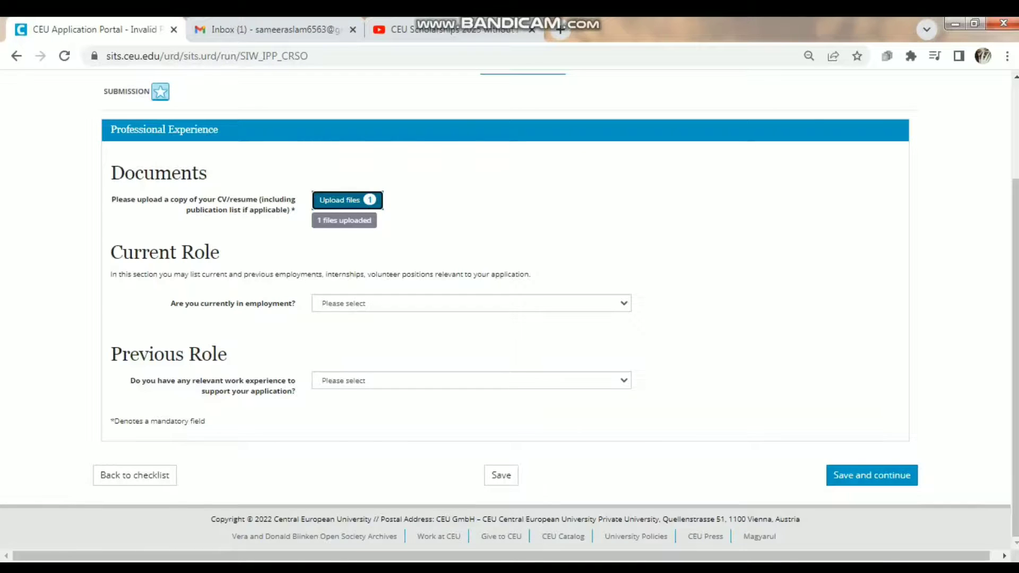
pyautogui.click(471, 304)
pyautogui.click(471, 329)
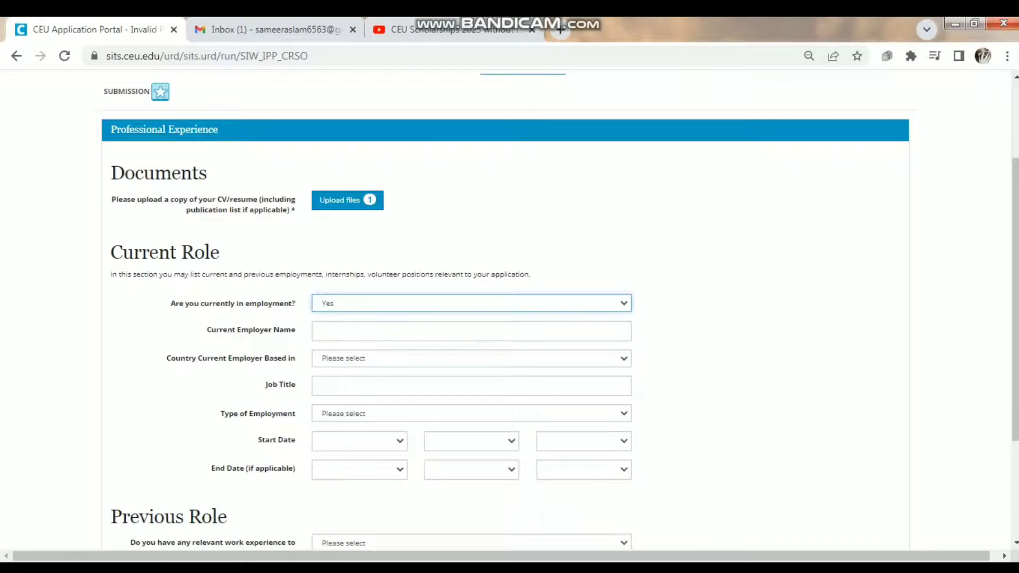
# - Set relevant previous work experience to No, then save and continue to Document Uploads
pyautogui.scroll(-2, 510, 311)
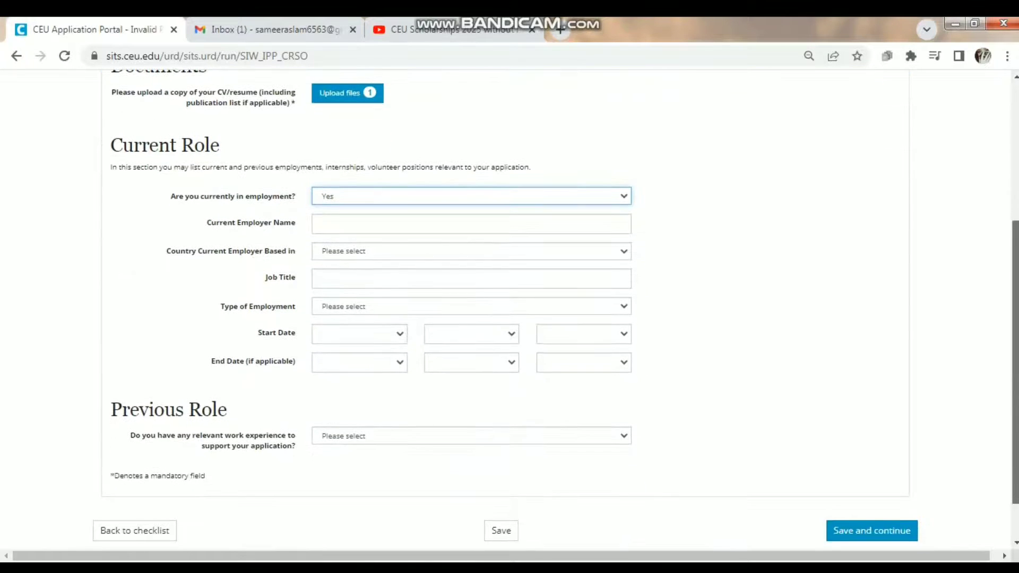
pyautogui.moveTo(1015, 362); pyautogui.dragTo(1015, 395)
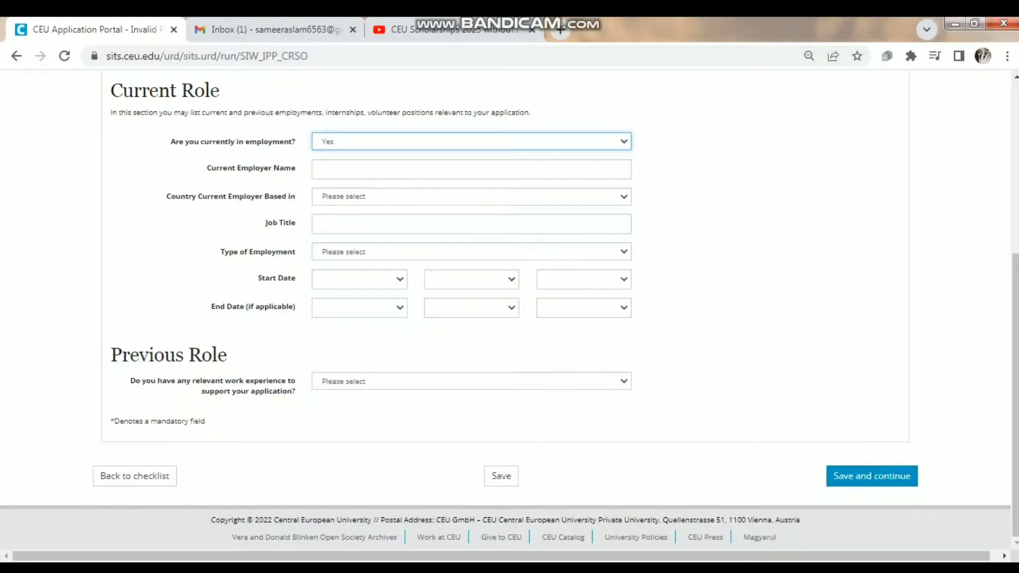
pyautogui.click(471, 381)
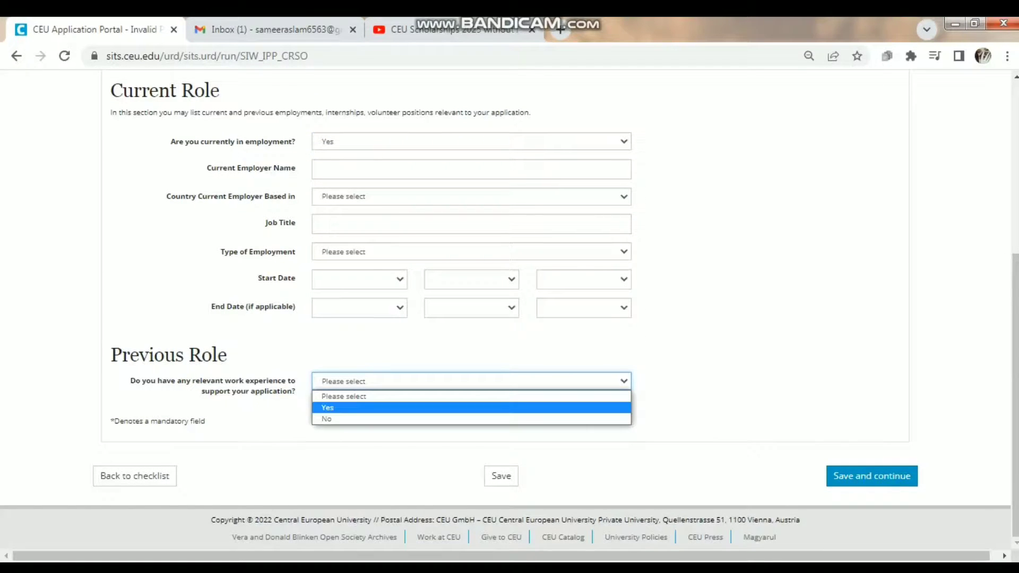
pyautogui.click(328, 408)
pyautogui.scroll(-3, 509, 318)
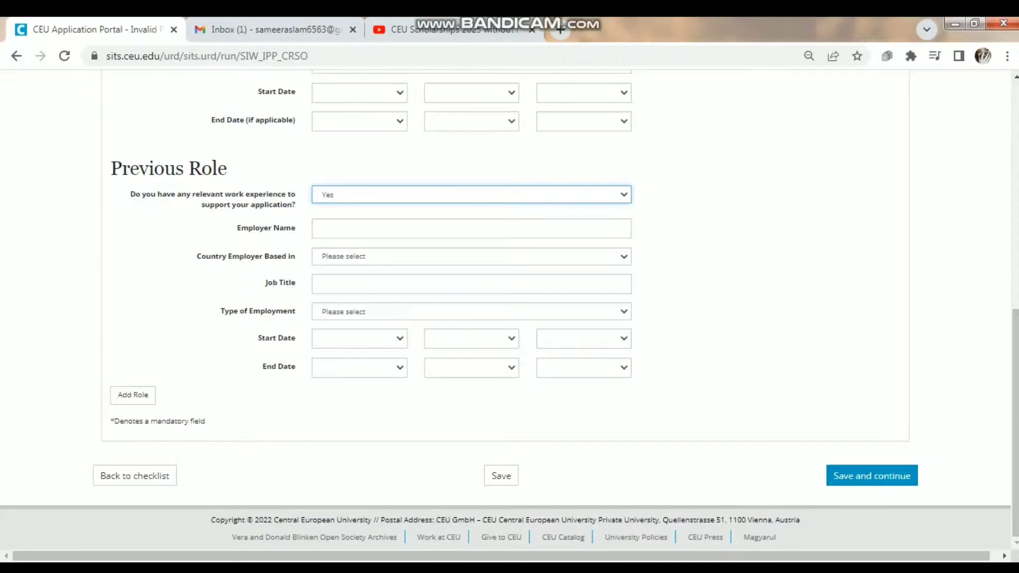
pyautogui.click(471, 194)
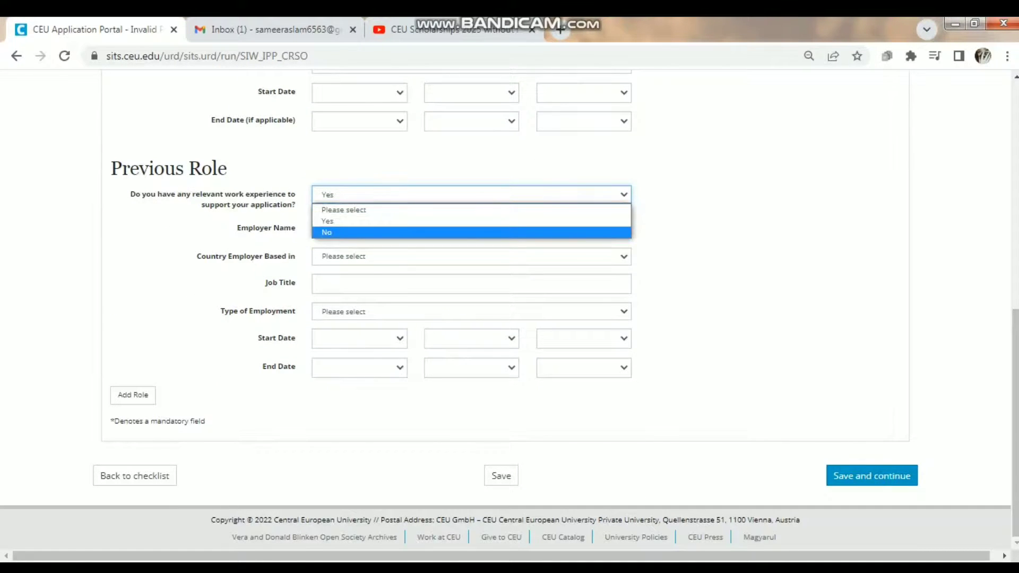
pyautogui.press('Return')
pyautogui.click(871, 475)
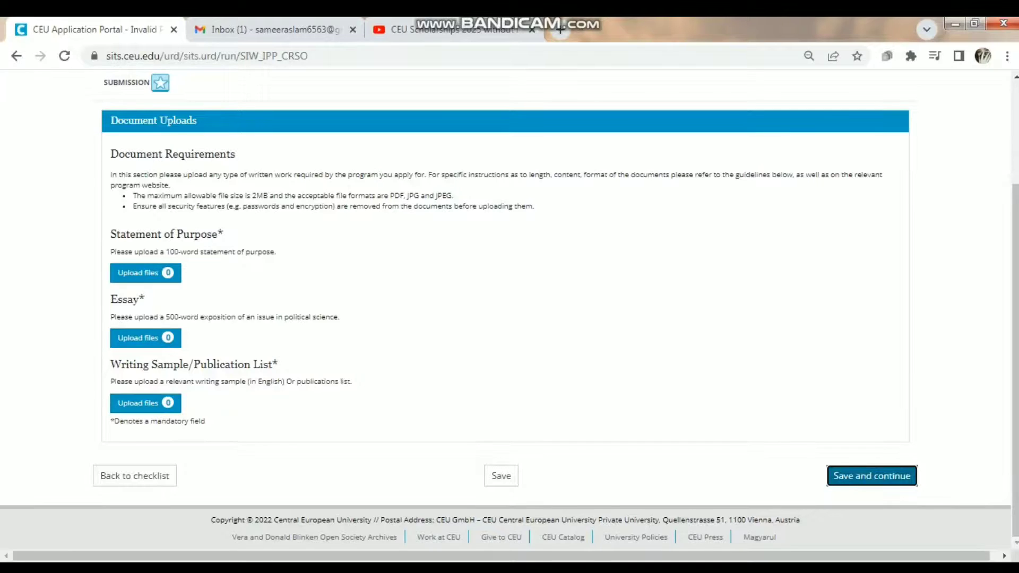
# - Cancel the Essay upload and continue to Referees without attaching any documents
pyautogui.click(137, 338)
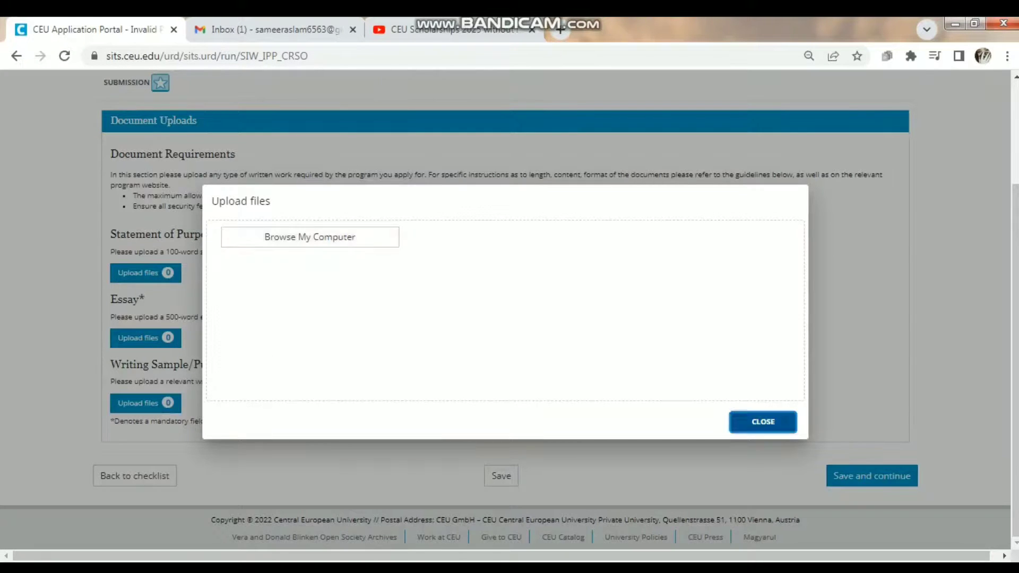
pyautogui.press('Escape')
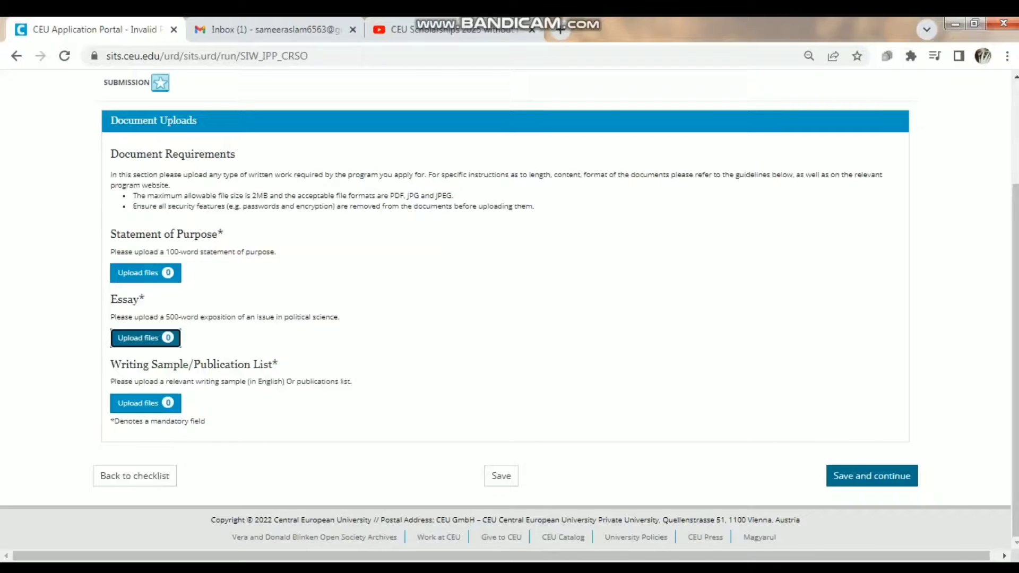
pyautogui.click(871, 475)
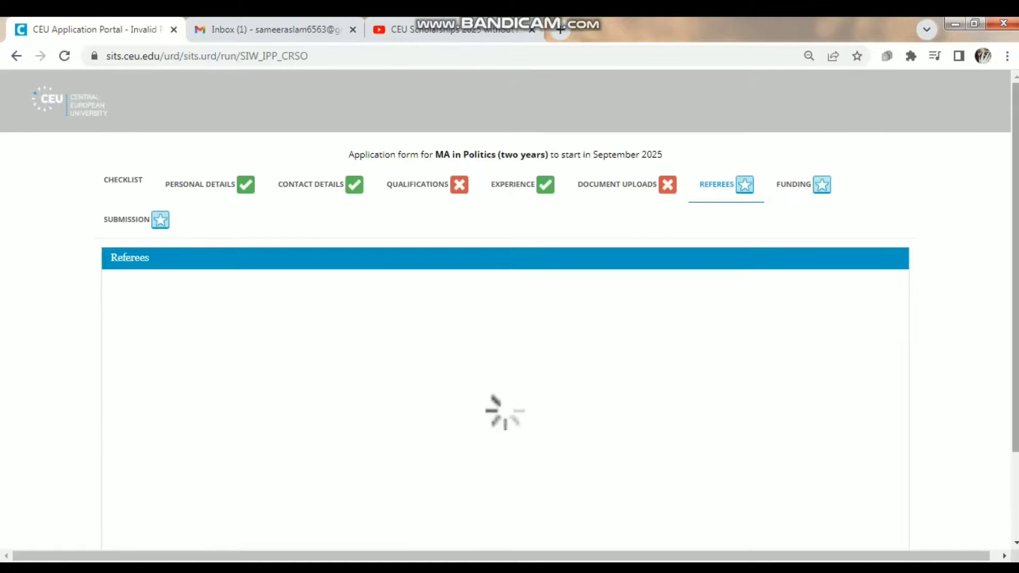
# - Choose Dr as Referee 1's title and save the Referees page to reach Funding
pyautogui.scroll(-4, 509, 316)
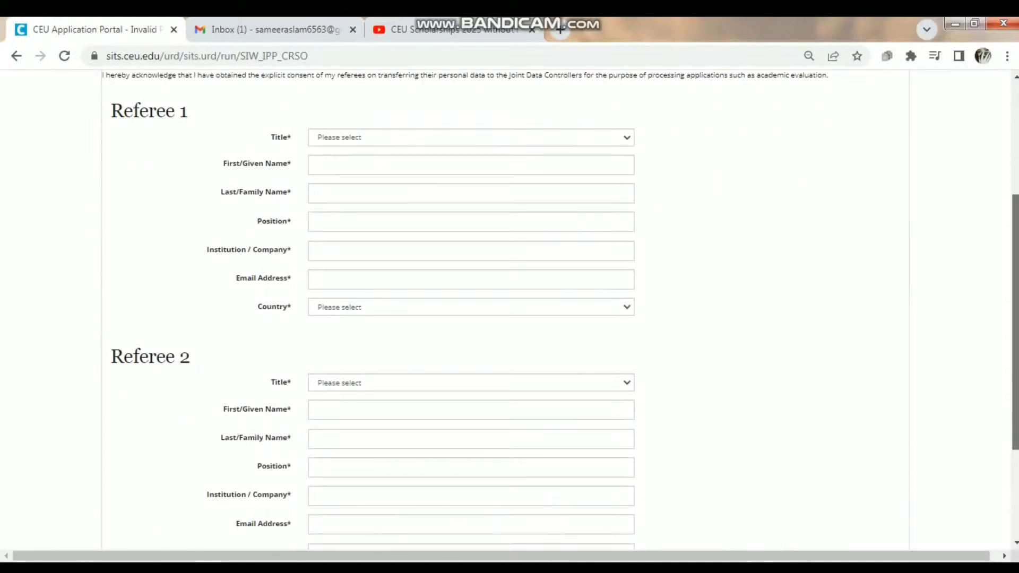
pyautogui.click(470, 137)
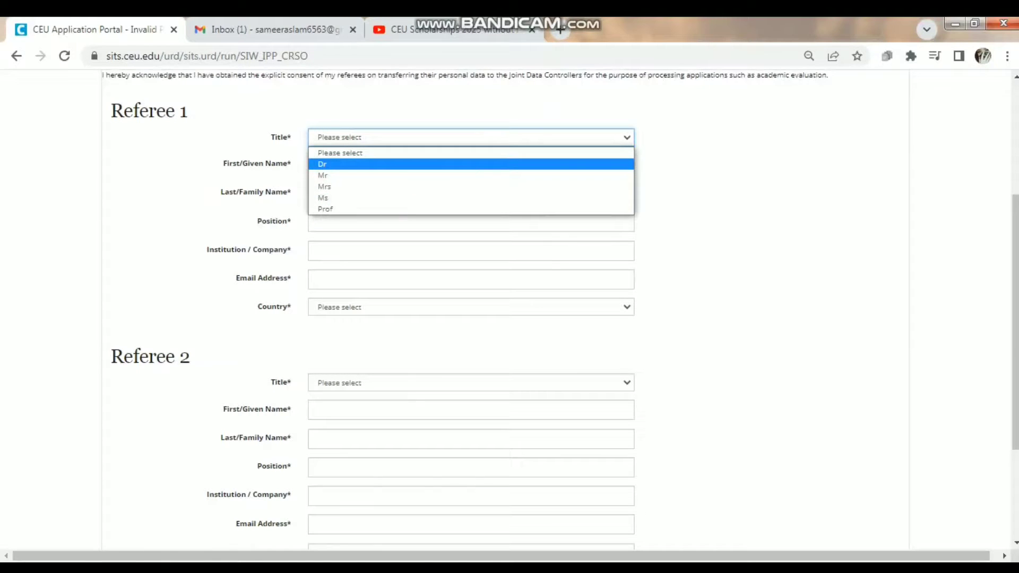
pyautogui.press('Return')
pyautogui.click(470, 165)
pyautogui.click(743, 212)
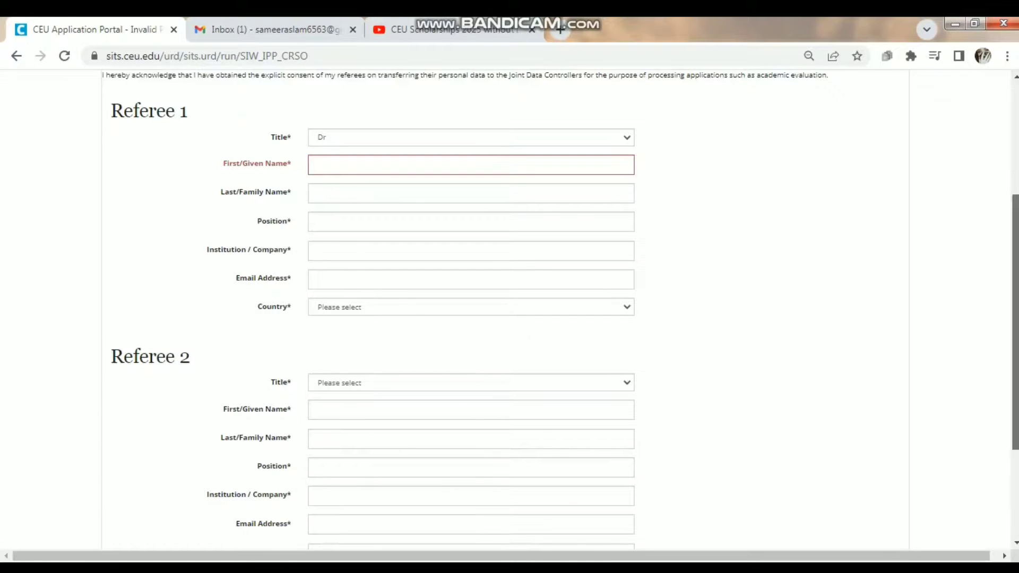
pyautogui.scroll(-3, 509, 311)
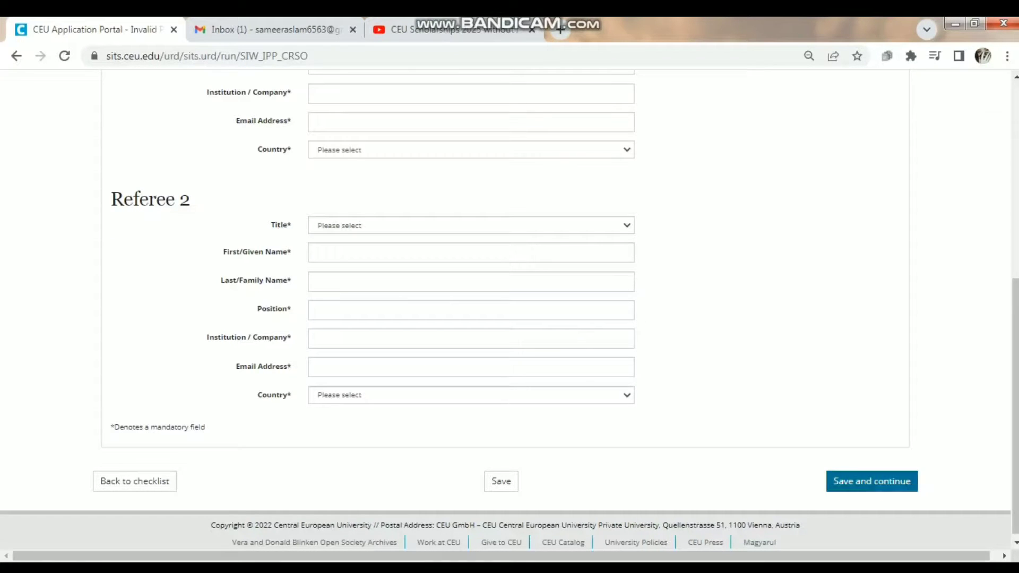
pyautogui.click(872, 481)
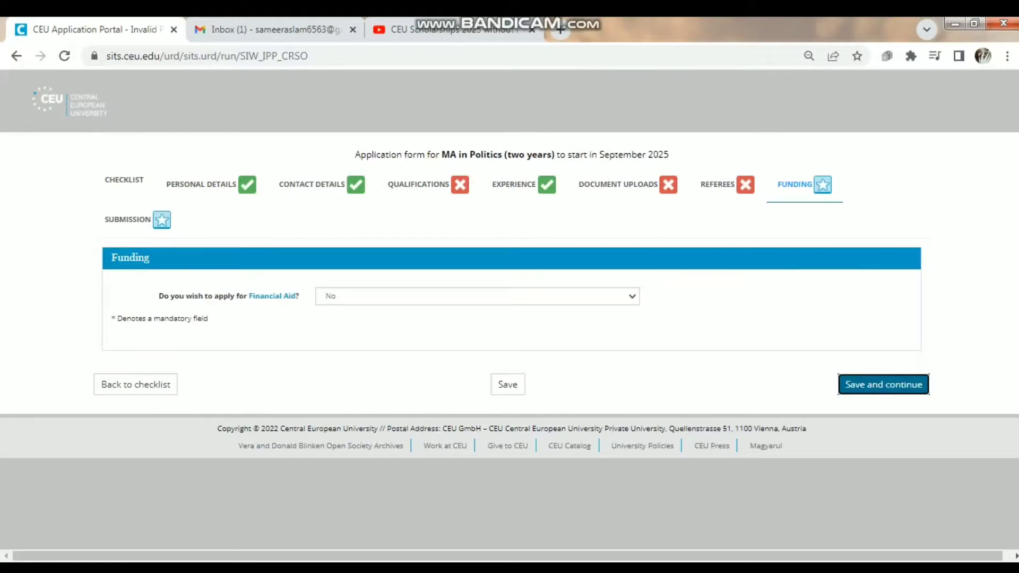
# - Answer Yes to applying for Financial Aid and save the Funding section
pyautogui.click(477, 296)
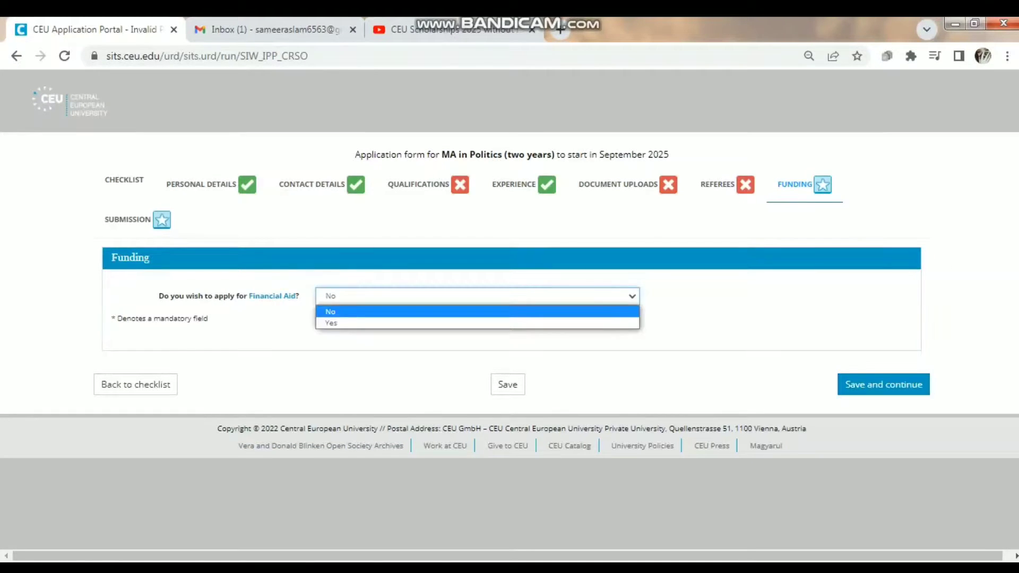
pyautogui.click(478, 323)
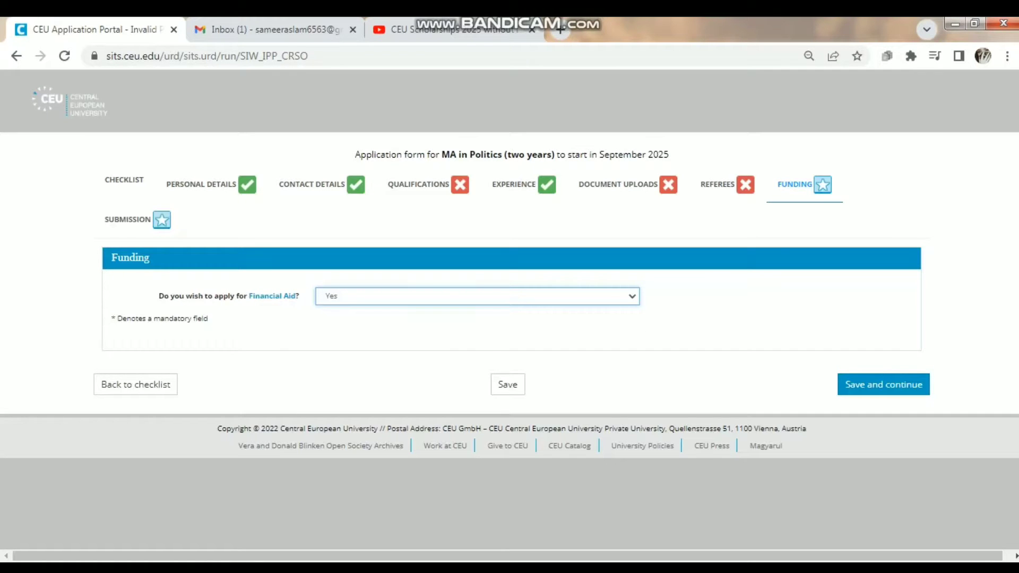
pyautogui.click(884, 384)
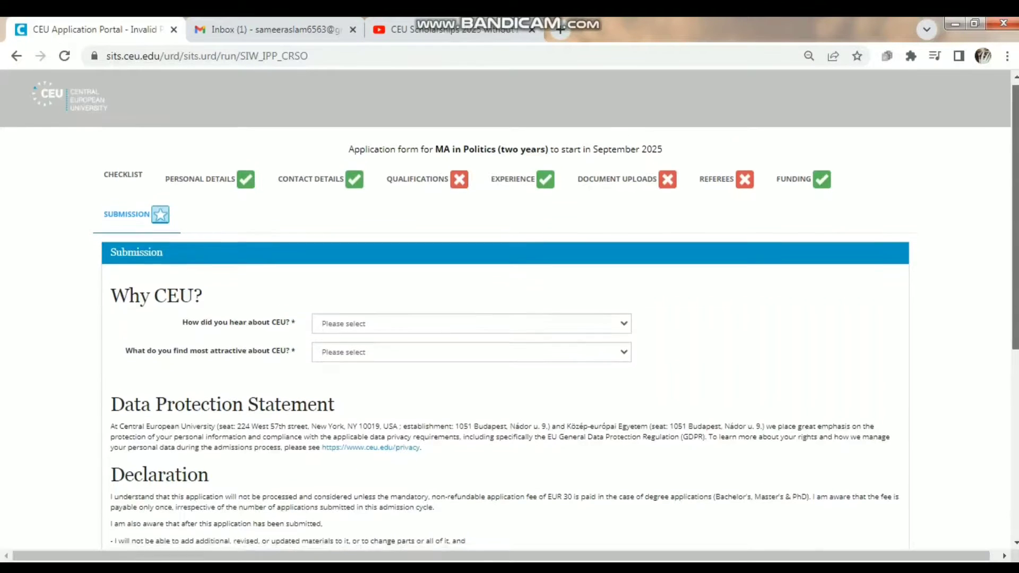
# - Choose Internet search as how you heard about CEU
pyautogui.scroll(-3, 509, 309)
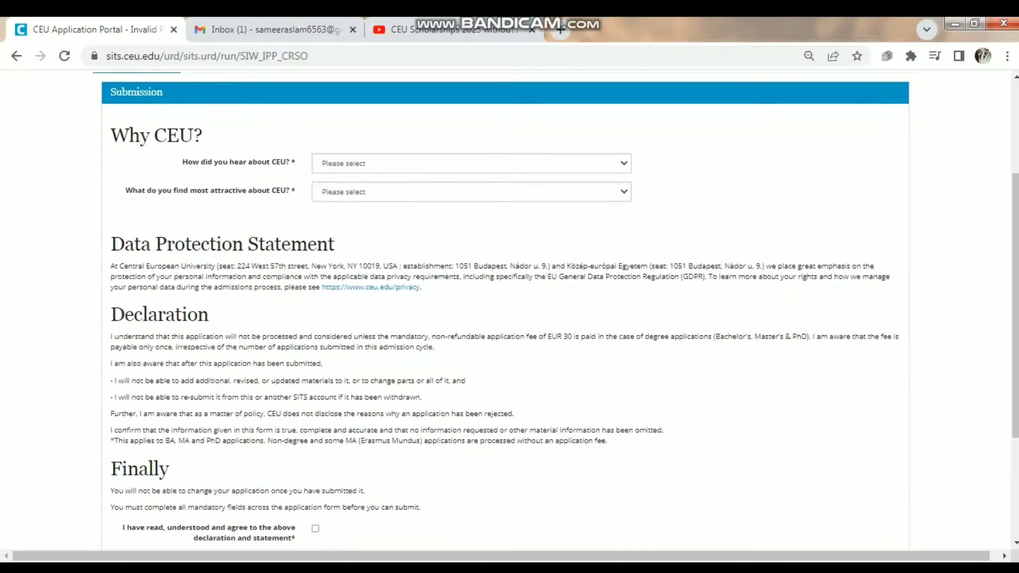
pyautogui.click(471, 163)
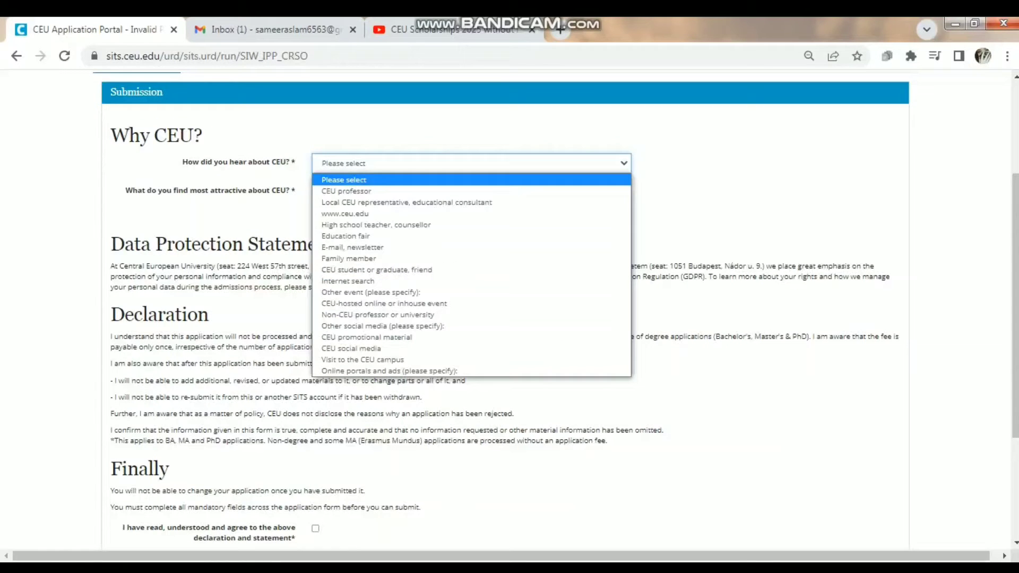
pyautogui.press('Down')
pyautogui.press('Down')
pyautogui.press('Down')
pyautogui.press('Down')
pyautogui.press('Down')
pyautogui.press('Down')
pyautogui.press('Down')
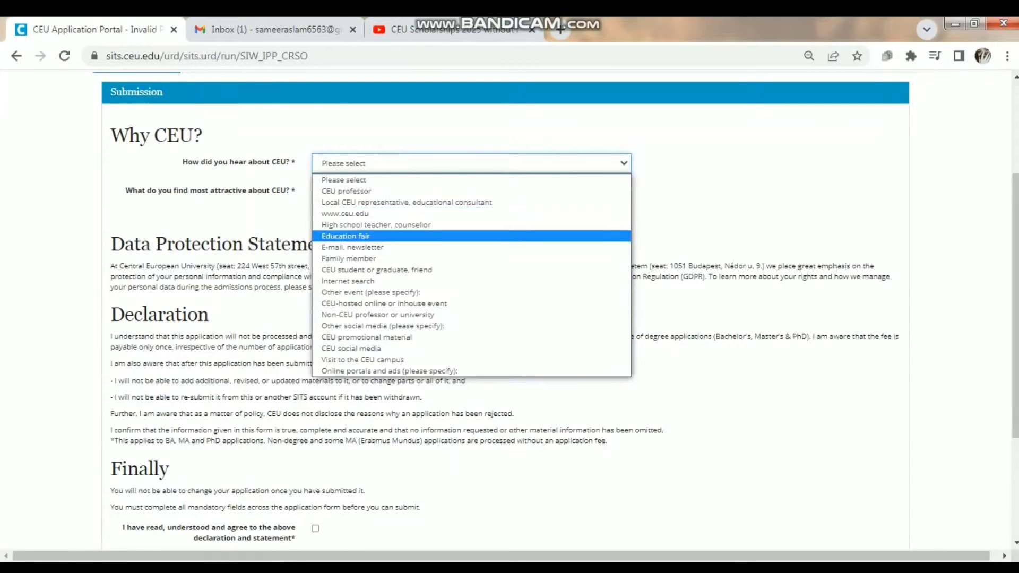
pyautogui.press('Down')
pyautogui.press('Down')
pyautogui.press('Down')
pyautogui.press('Down')
pyautogui.press('Down')
pyautogui.press('Down')
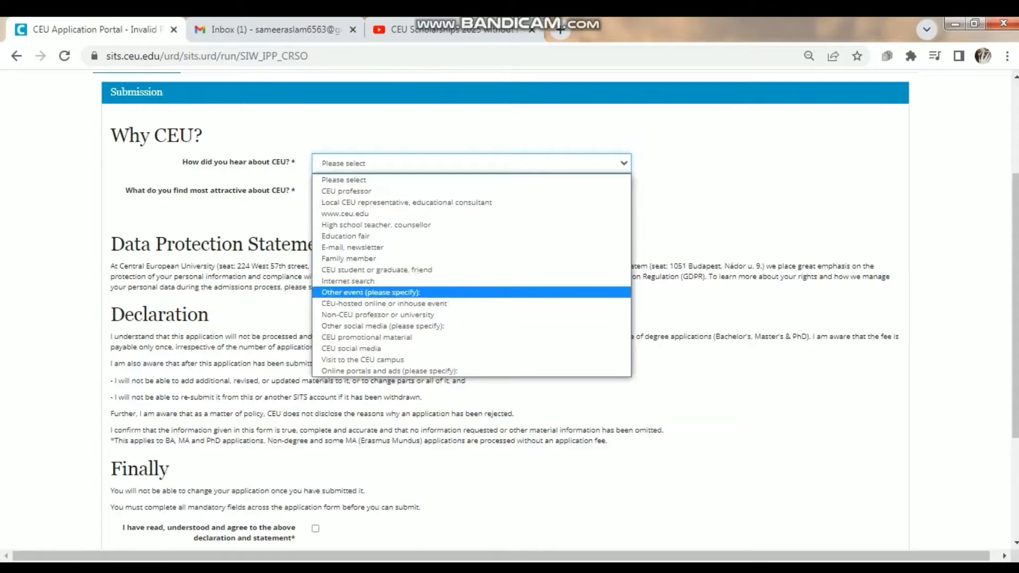
pyautogui.press('Down')
pyautogui.press('Down')
pyautogui.press('Down')
pyautogui.press('Down')
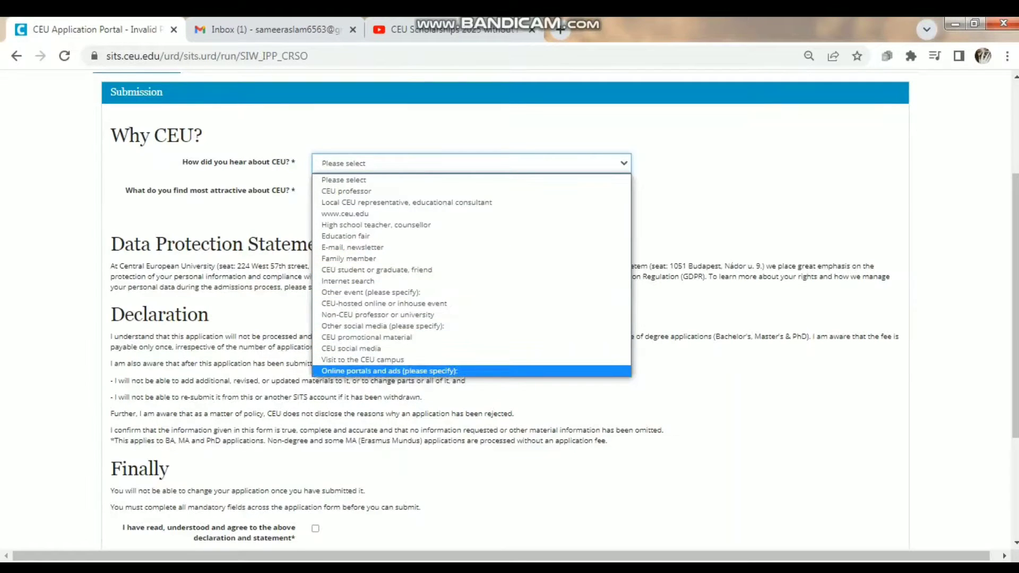
pyautogui.press('Up')
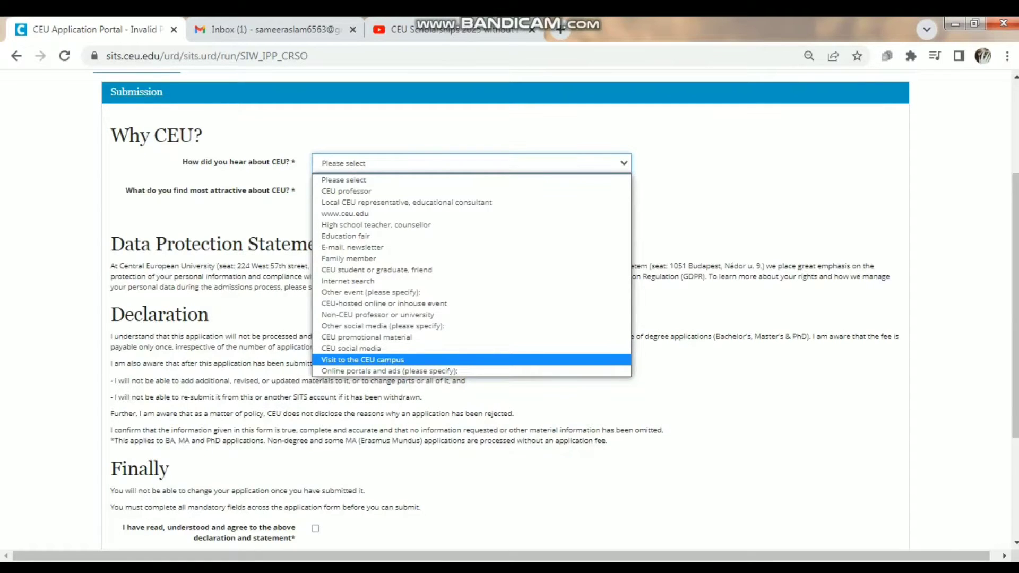
pyautogui.press('Up')
pyautogui.press('Up')
pyautogui.press('Up')
pyautogui.press('Up')
pyautogui.press('Up')
pyautogui.press('Up')
pyautogui.press('Up')
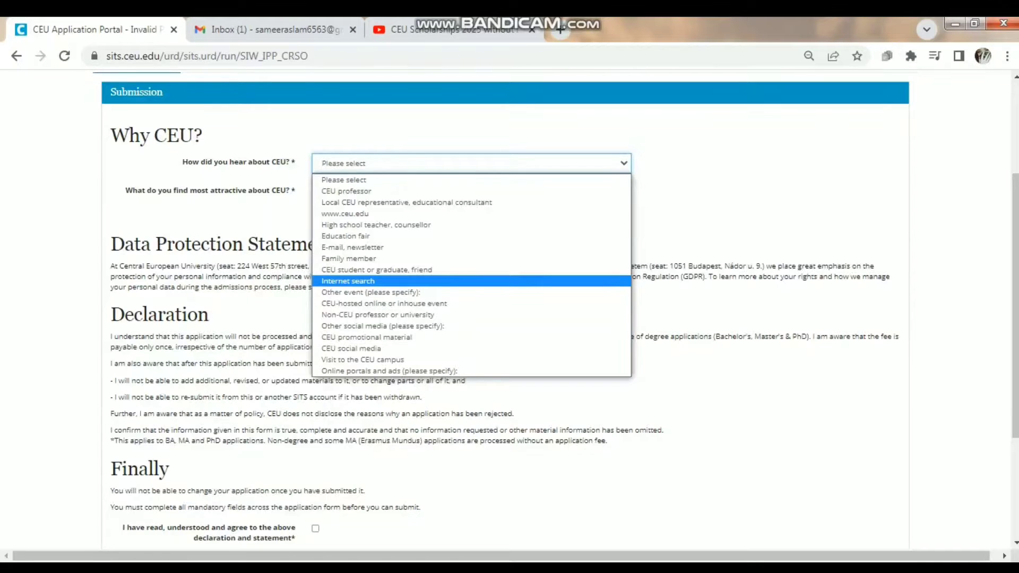
pyautogui.press('Return')
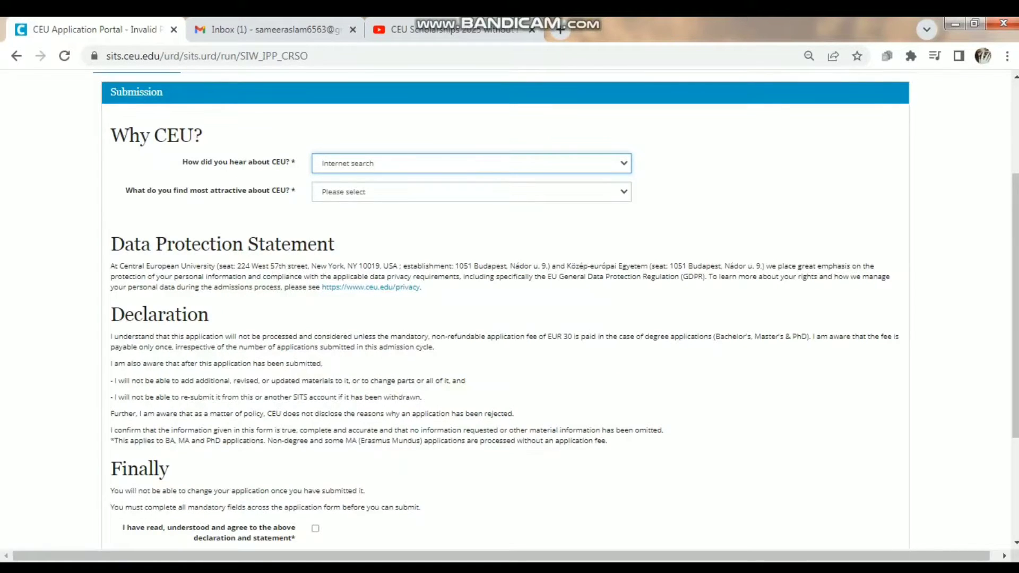
# - Choose Institutional reputation, ranking as what attracts you most to CEU
pyautogui.click(348, 192)
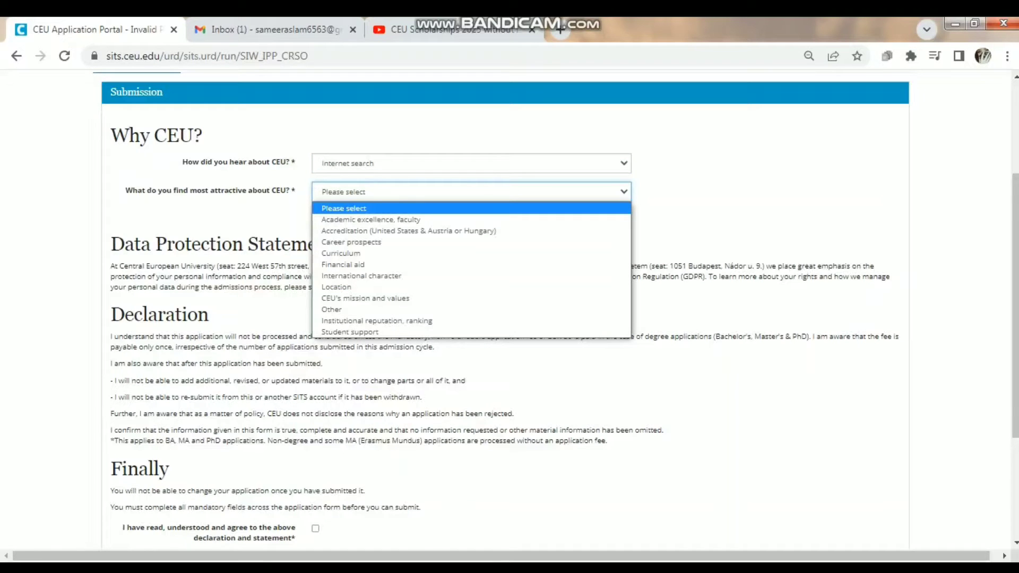
pyautogui.press('Down')
pyautogui.press('Down')
pyautogui.press('Down')
pyautogui.press('Down')
pyautogui.press('Down')
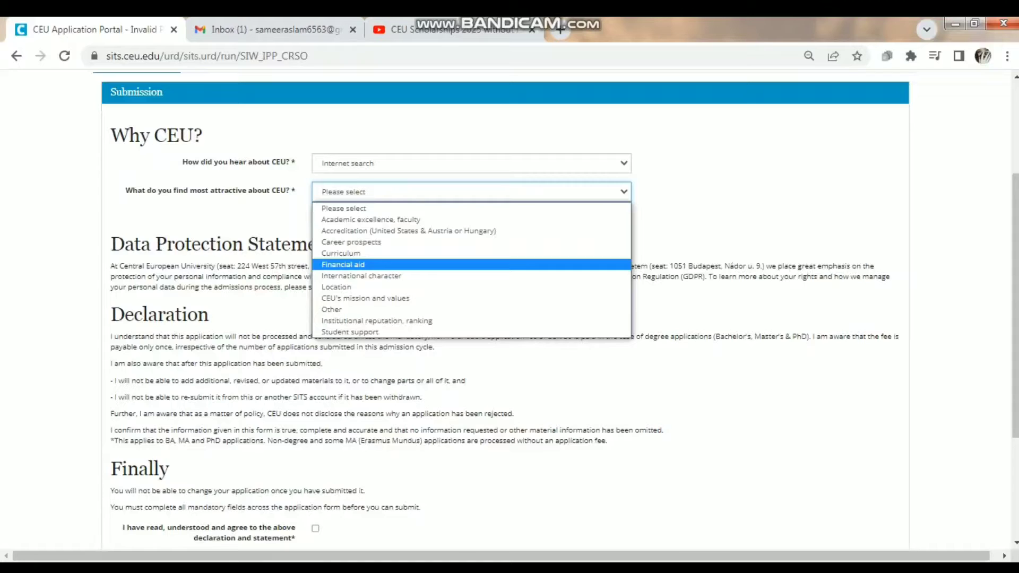
pyautogui.press('Down')
pyautogui.press('Down')
pyautogui.press('Down')
pyautogui.press('Down')
pyautogui.press('Down')
pyautogui.press('Down')
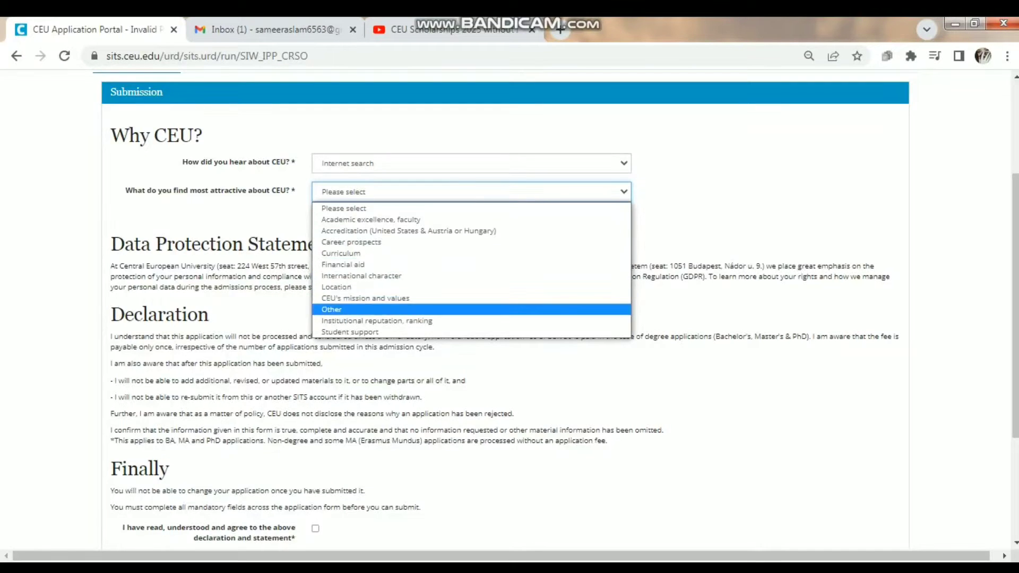
pyautogui.press('Up')
pyautogui.press('Up')
pyautogui.press('Up')
pyautogui.press('Up')
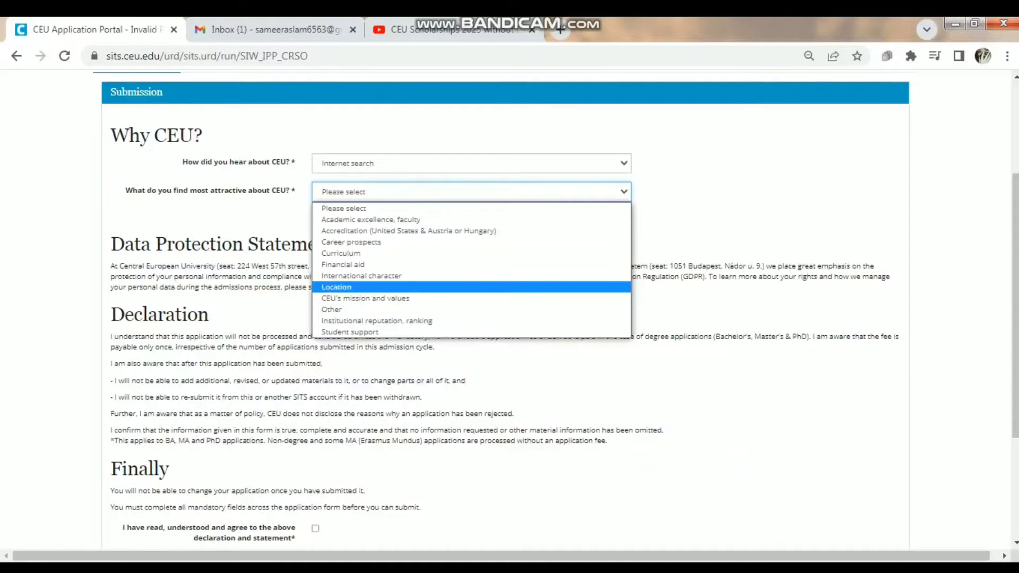
pyautogui.press('Up')
pyautogui.press('Up')
pyautogui.press('Up')
pyautogui.press('Down')
pyautogui.press('Down')
pyautogui.press('Down')
pyautogui.press('Down')
pyautogui.press('Down')
pyautogui.press('Down')
pyautogui.press('Up')
pyautogui.press('Up')
pyautogui.press('Up')
pyautogui.press('Up')
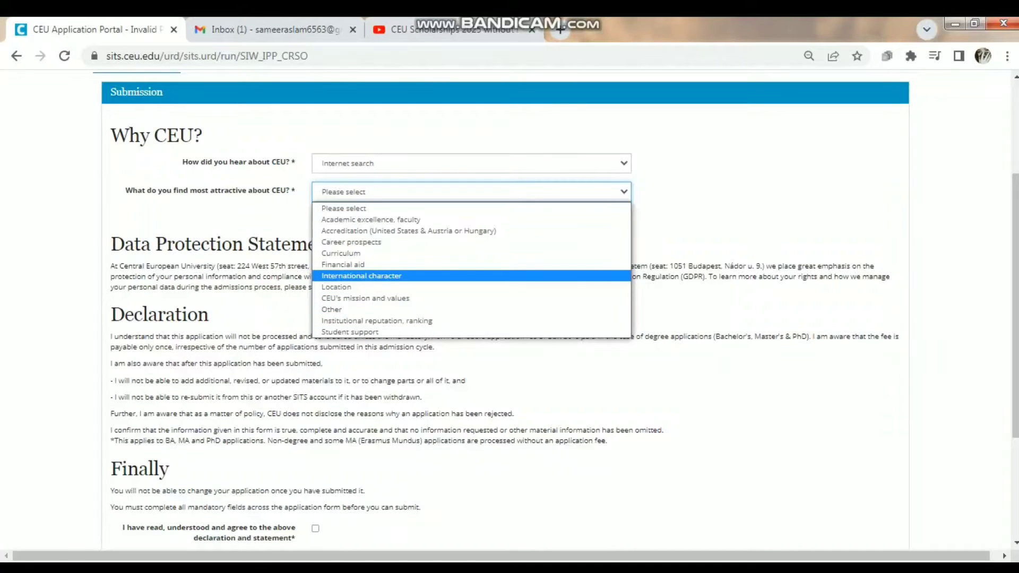
pyautogui.press('Down')
pyautogui.press('Down')
pyautogui.press('Down')
pyautogui.press('Down')
pyautogui.press('Return')
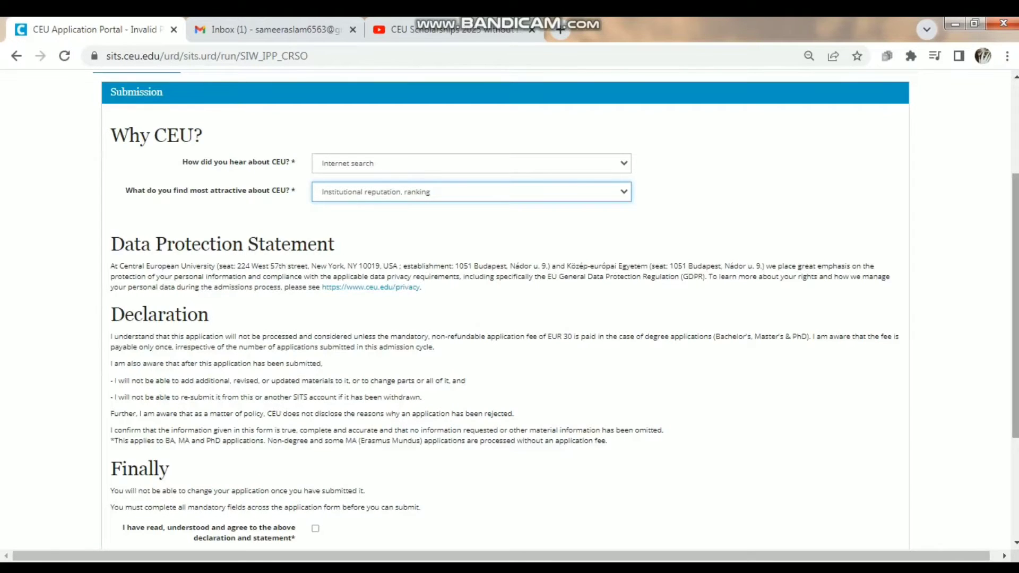
pyautogui.scroll(-3, 509, 319)
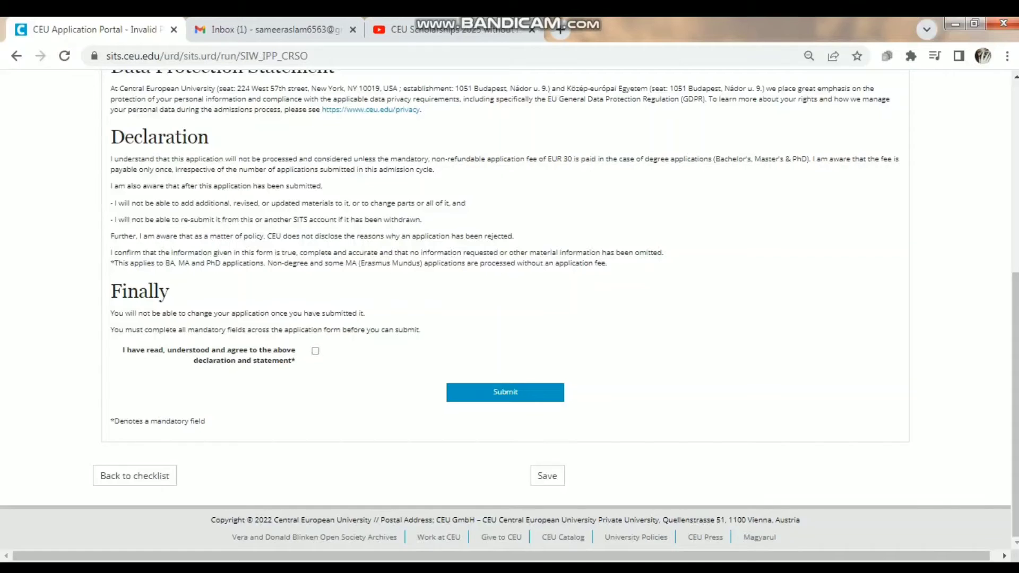
# - Agree to the declaration and statement and try submitting the application
pyautogui.click(315, 351)
pyautogui.click(505, 393)
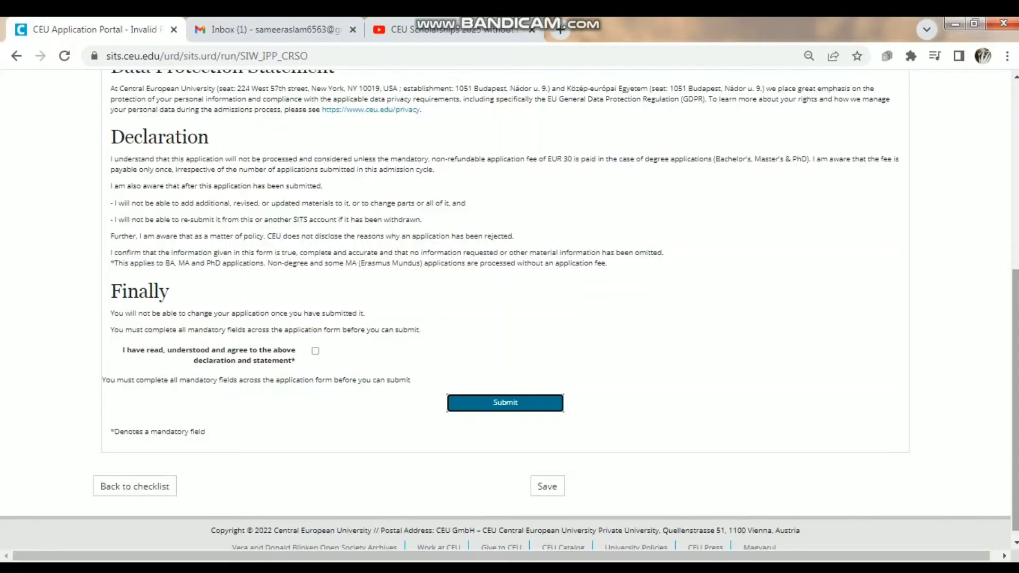
pyautogui.moveTo(1015, 400); pyautogui.dragTo(1015, 293)
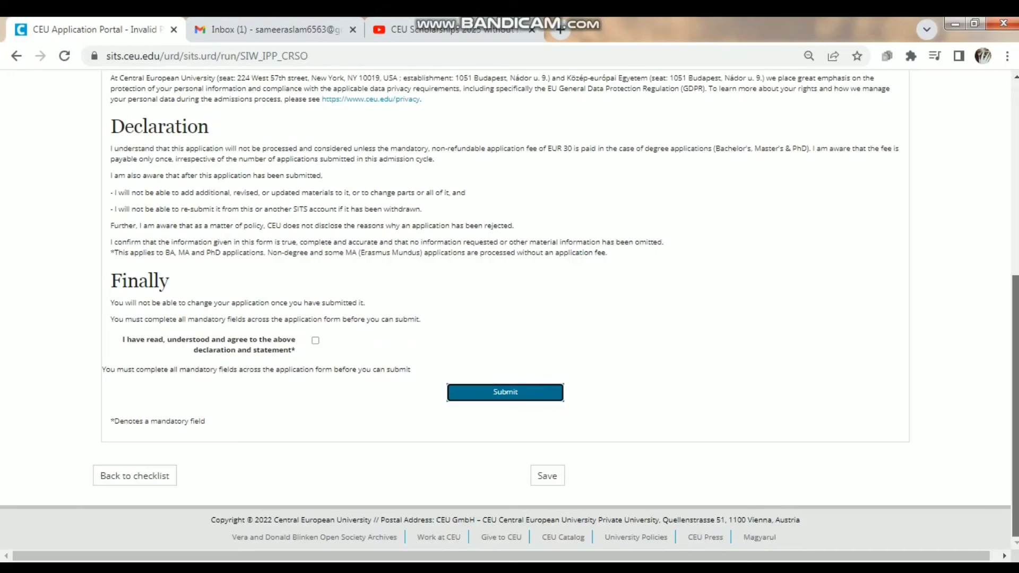
pyautogui.moveTo(1007, 330); pyautogui.dragTo(1013, 318)
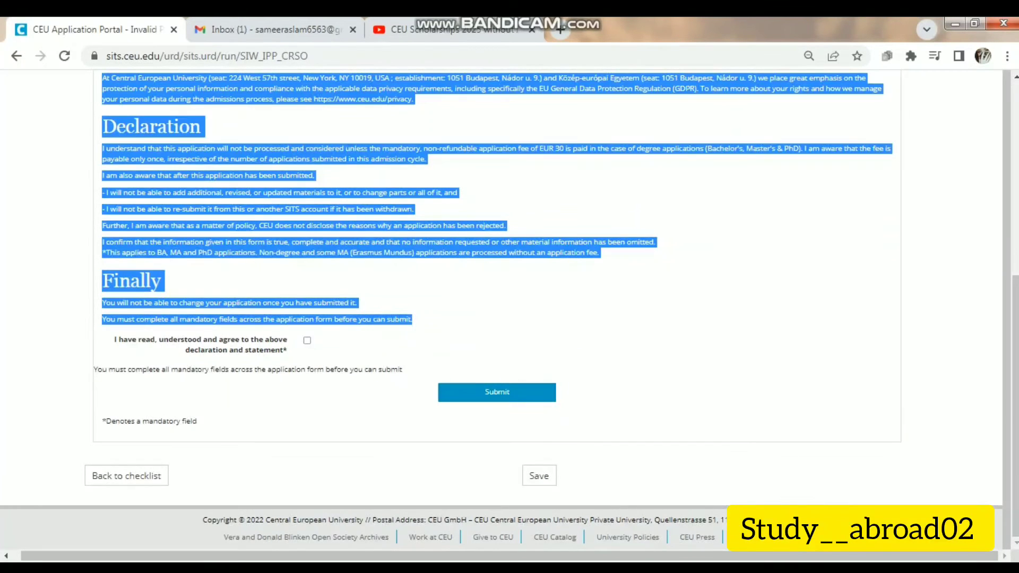
pyautogui.click(685, 308)
# - Re-tick the declaration agreement and save the Submission page answers
pyautogui.click(306, 341)
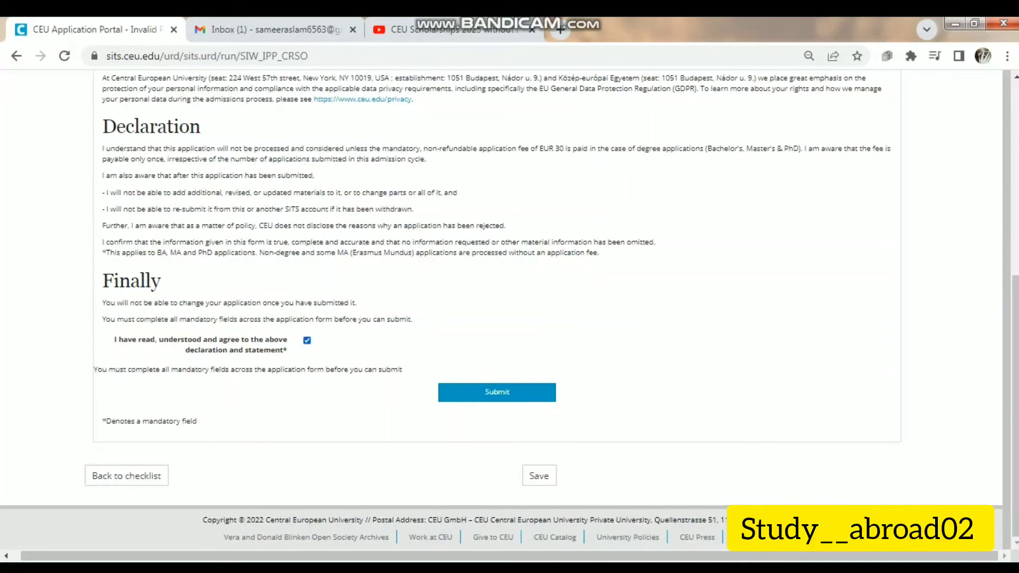
pyautogui.click(539, 476)
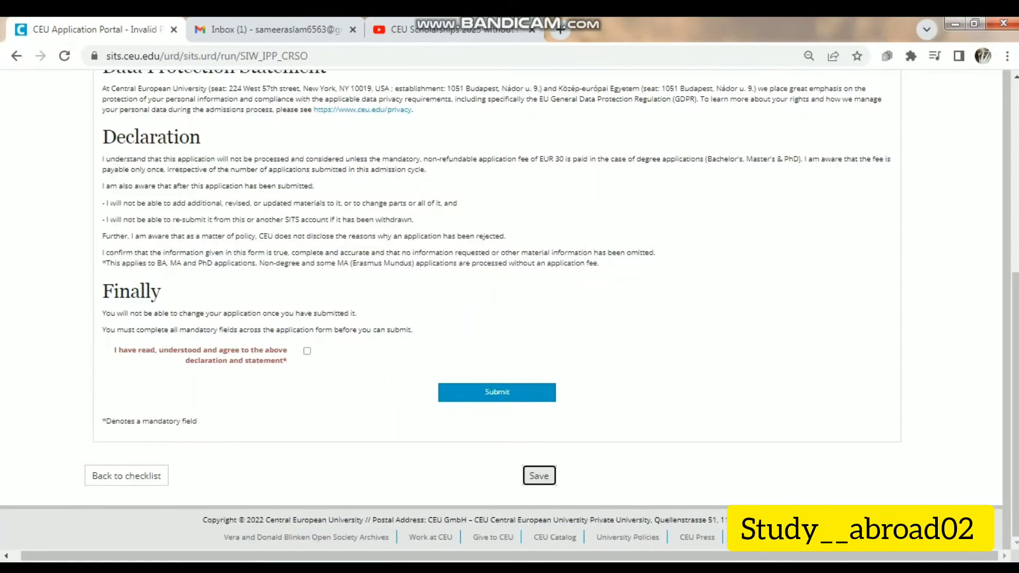
pyautogui.scroll(4, 510, 307)
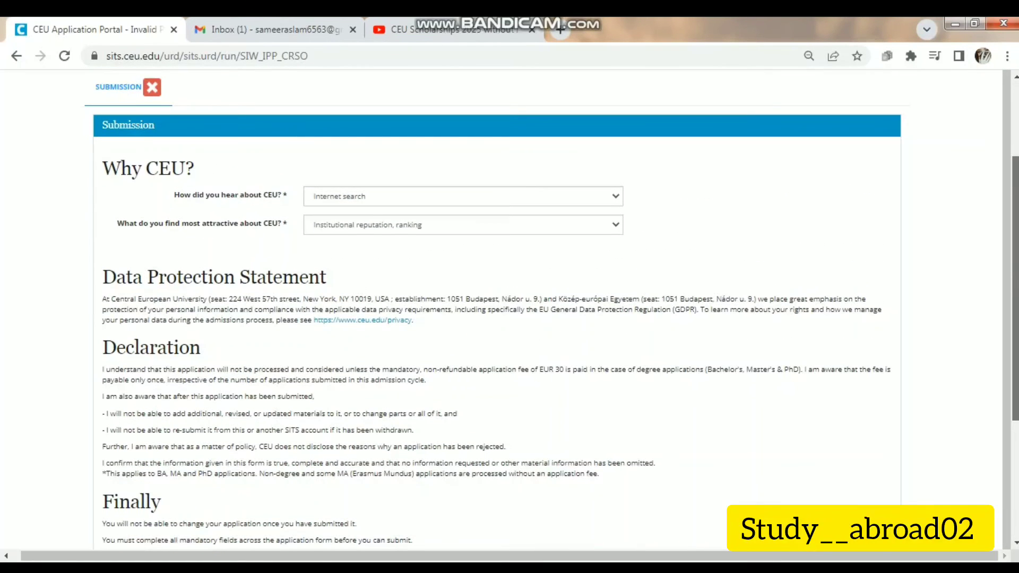
pyautogui.moveTo(1015, 289); pyautogui.dragTo(1015, 291)
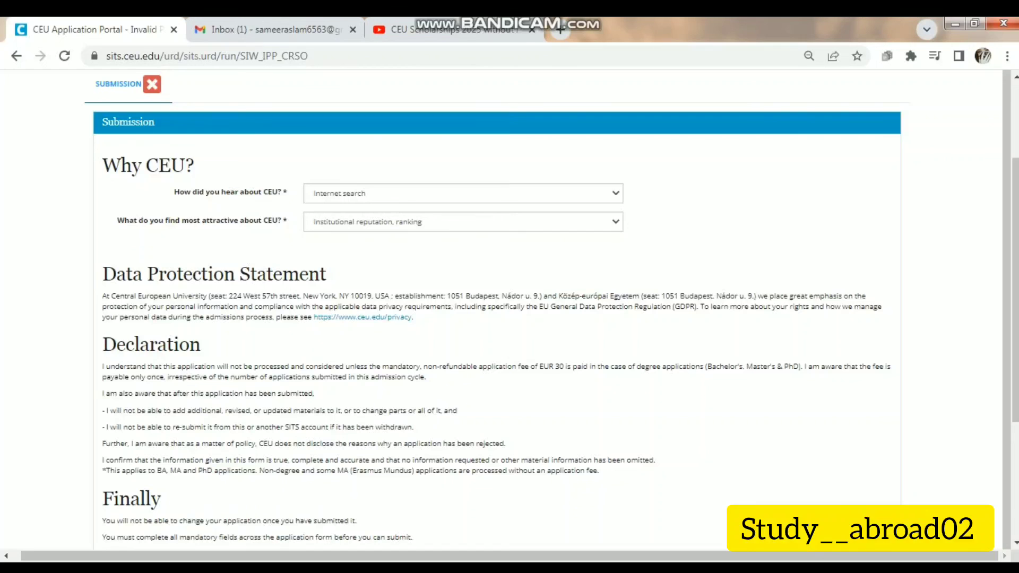
pyautogui.scroll(3, 510, 307)
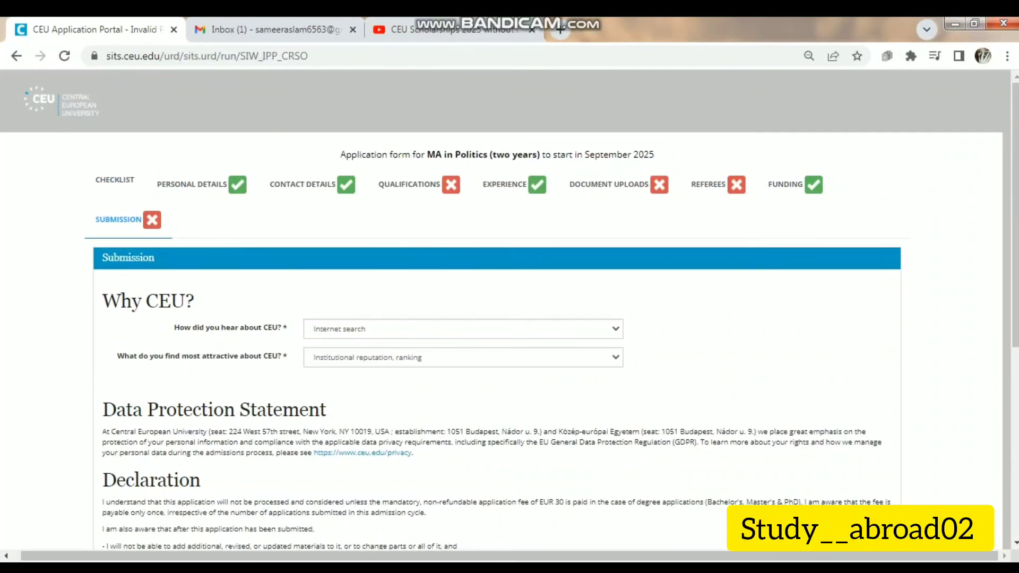